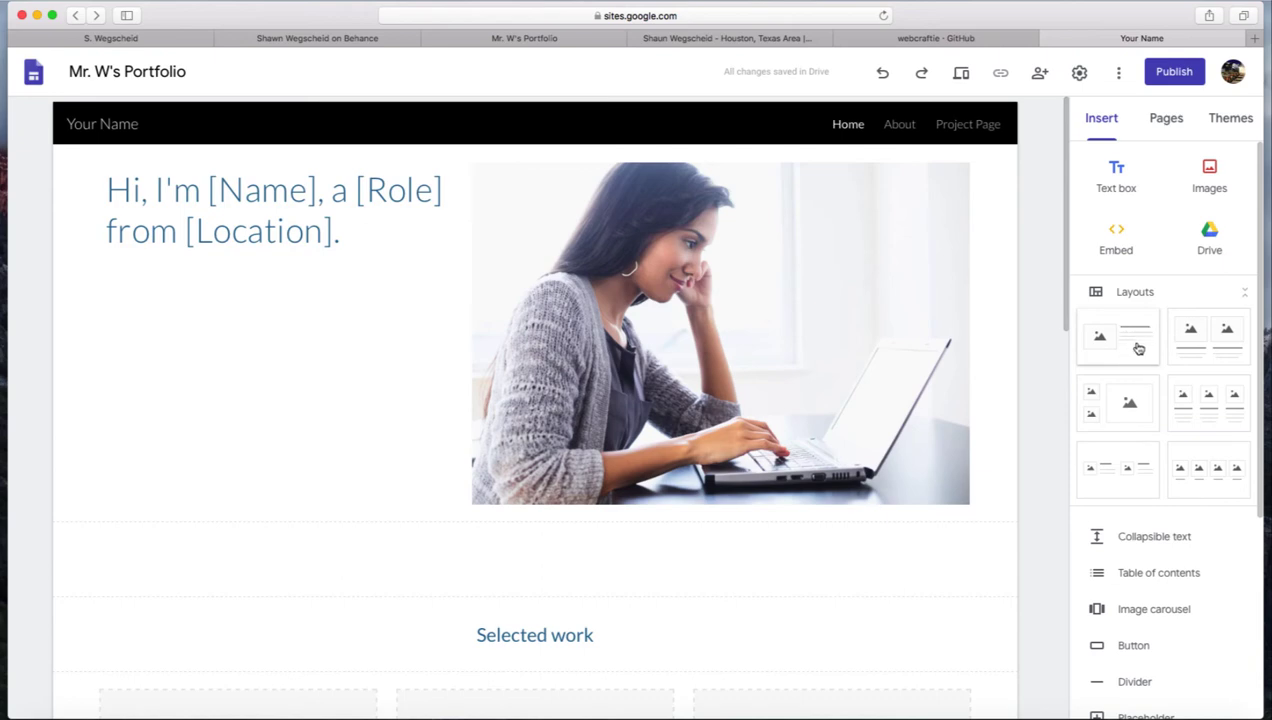
Step: Add the layout with one image beside text to the Home page and delete the extra copy of that section
click(1136, 343)
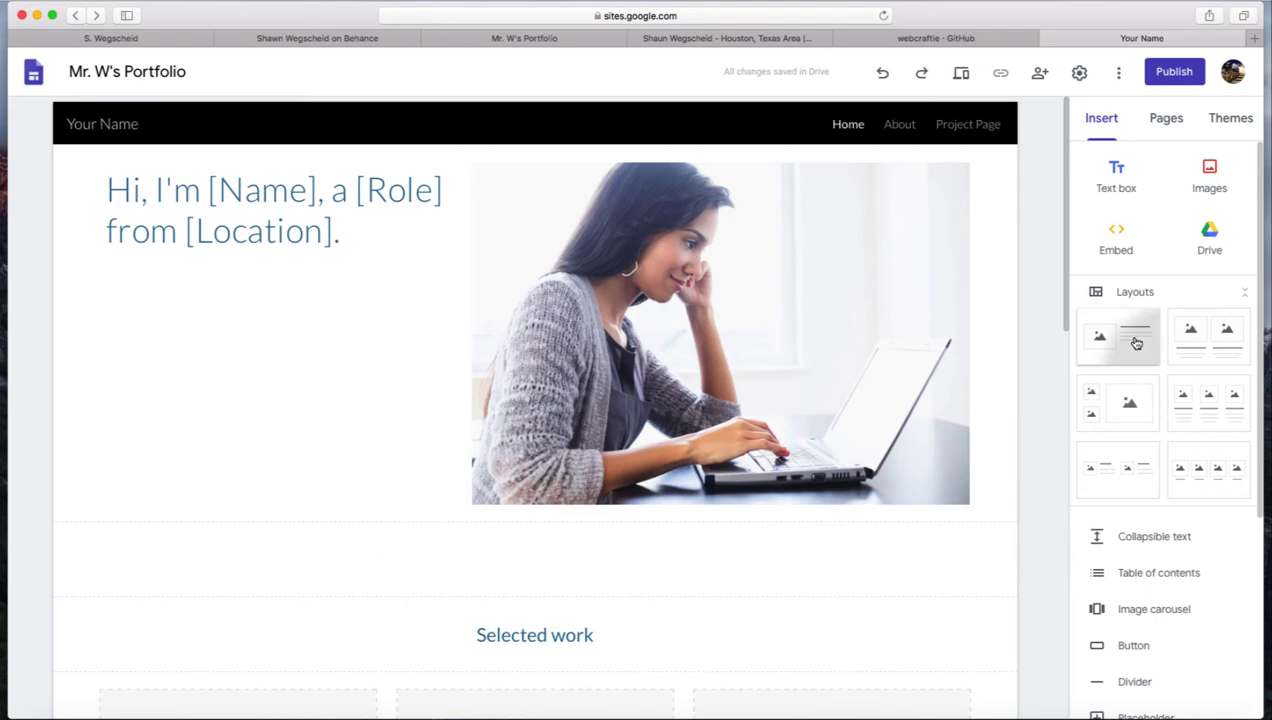
drag(1140, 344, 803, 202)
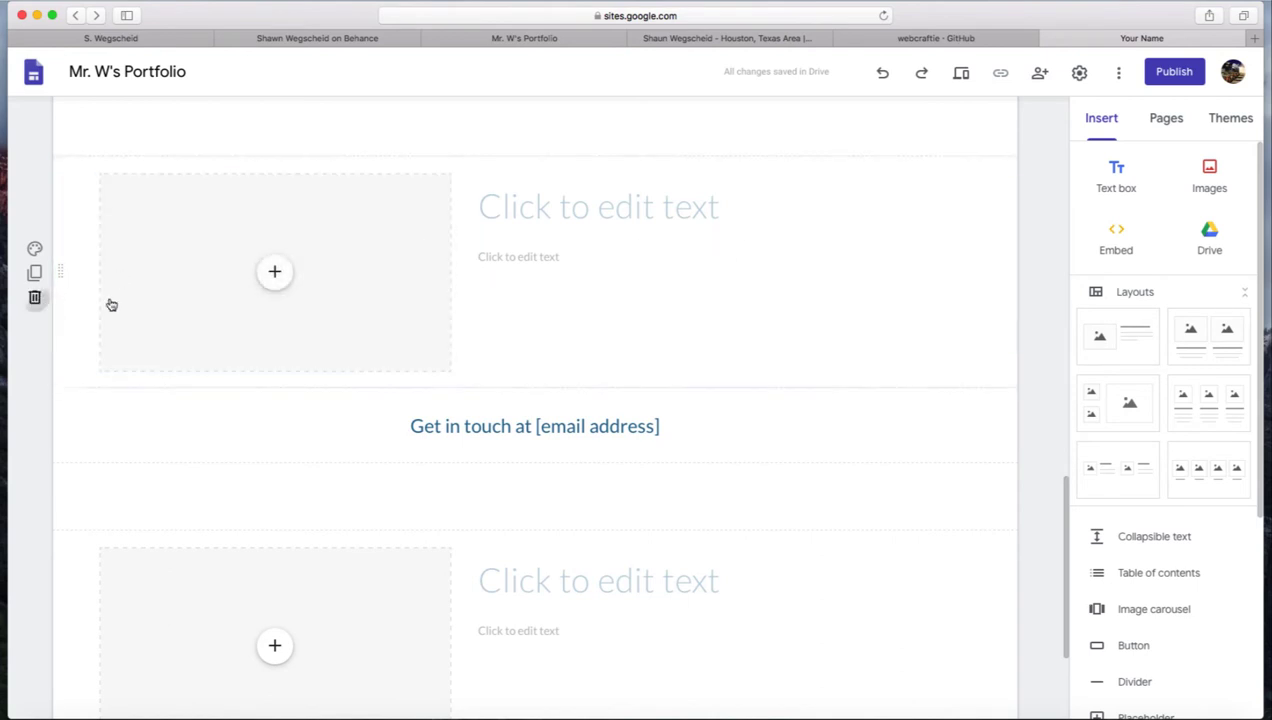
click(34, 297)
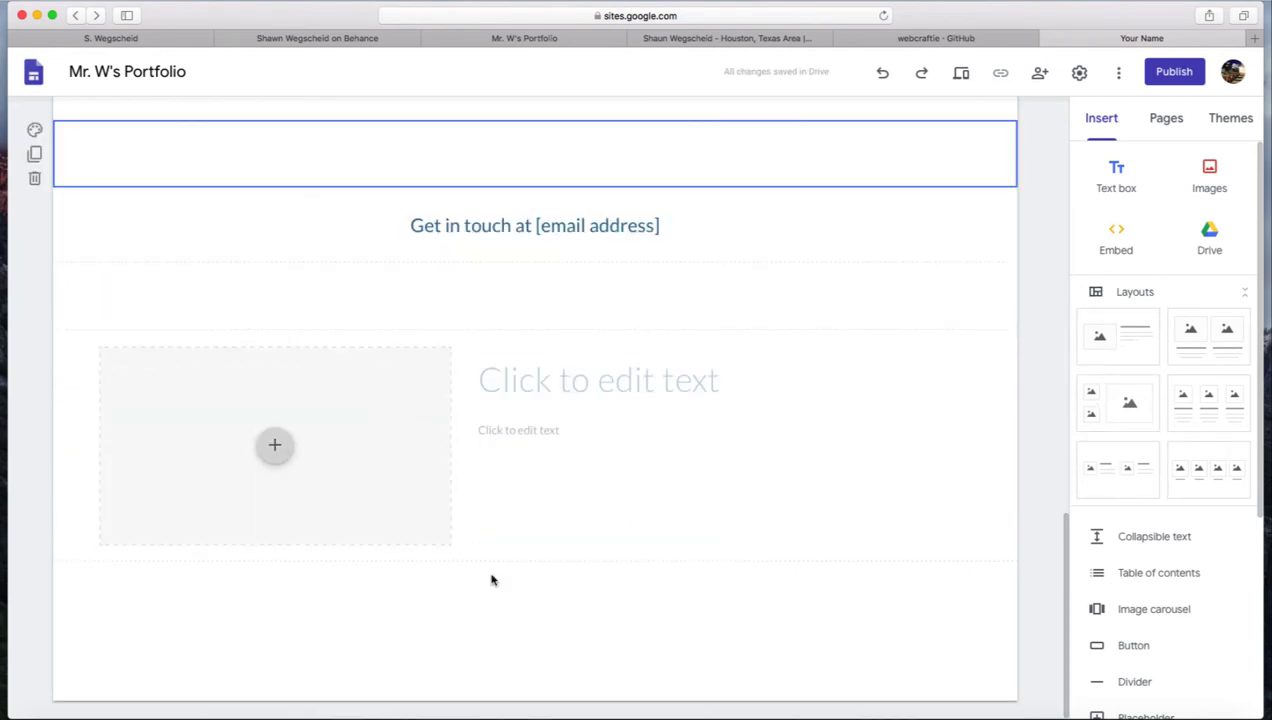
Step: Insert the layout with two captioned images on the Home page and position its section directly above the "Selected work" heading
scroll(1065, 537, up, 15)
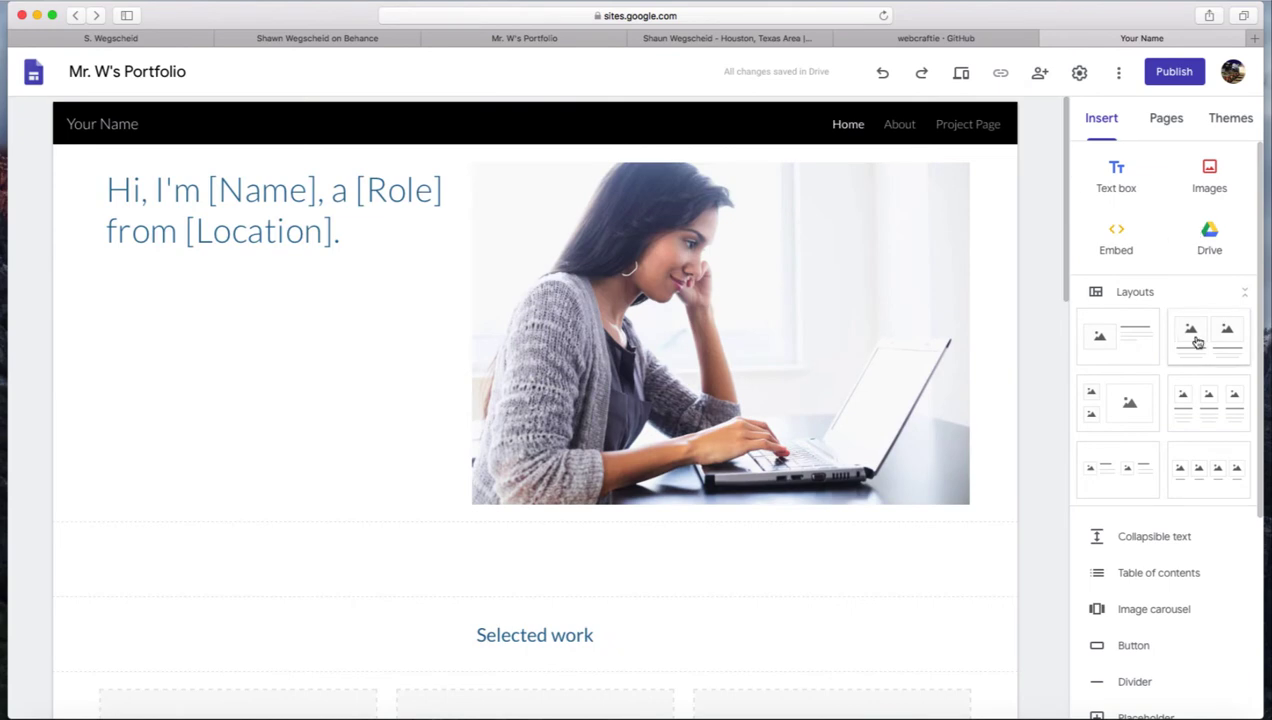
drag(1190, 335, 761, 525)
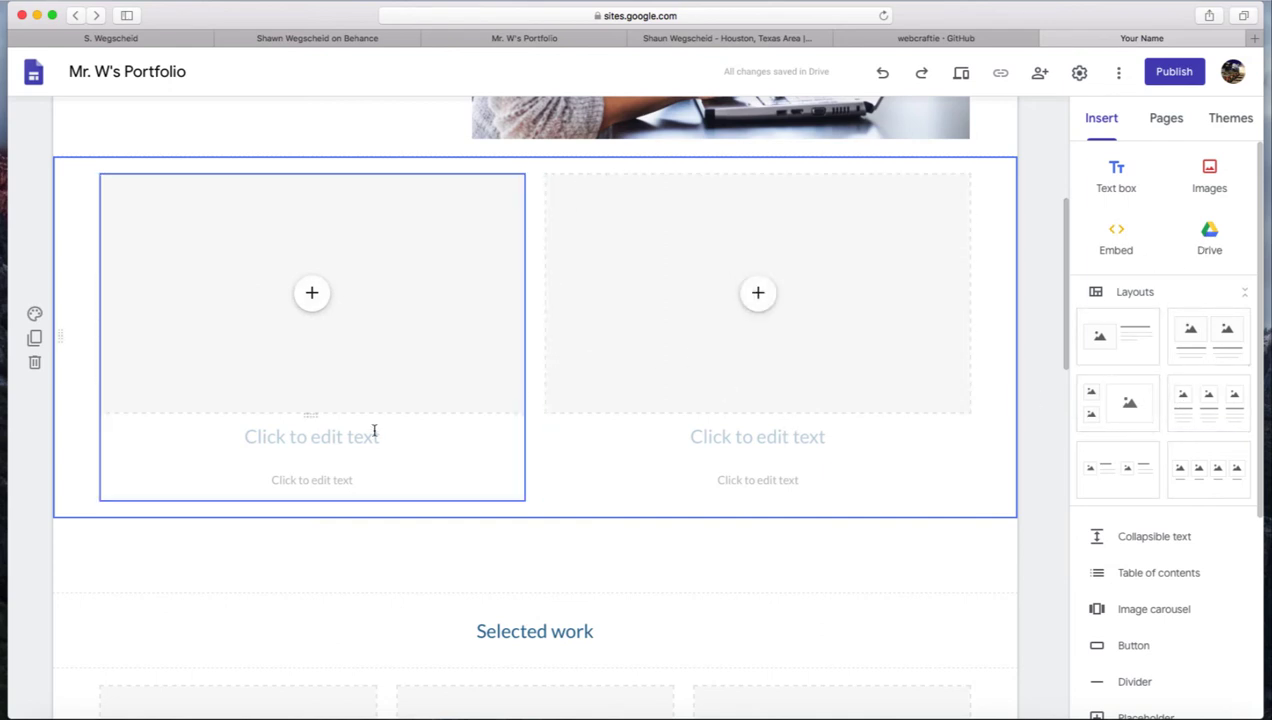
drag(62, 335, 68, 460)
drag(60, 412, 105, 633)
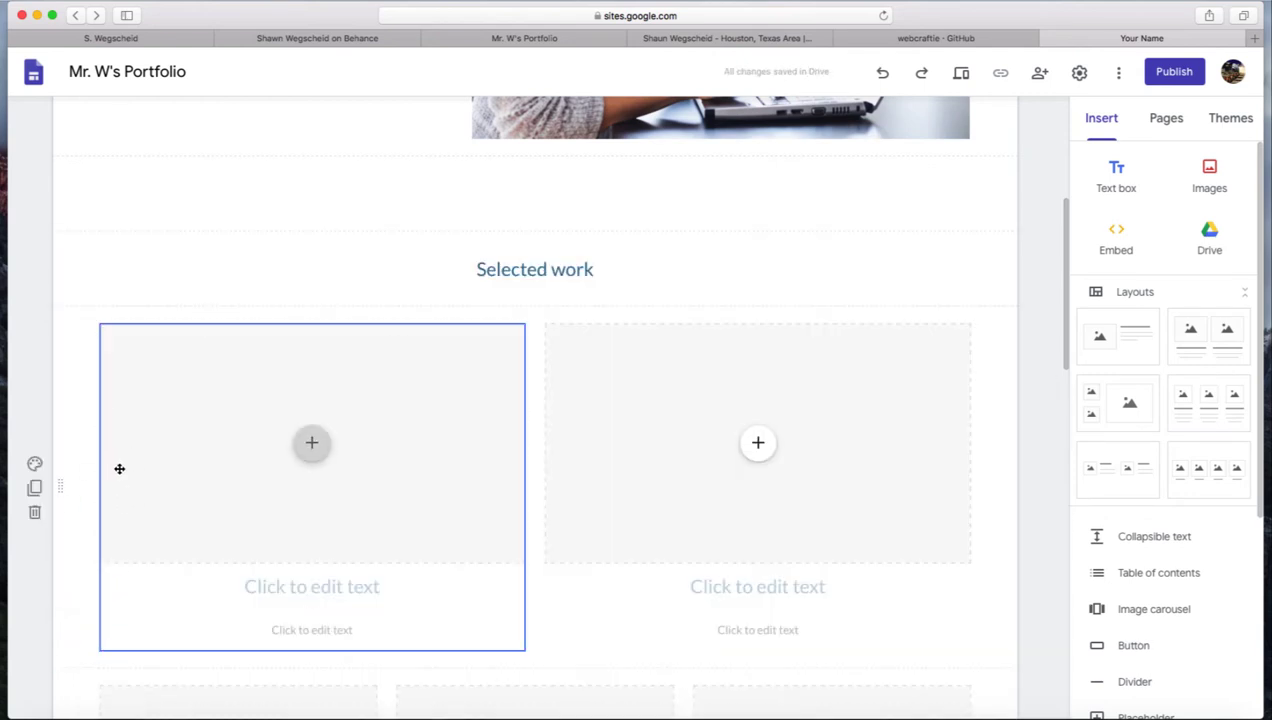
drag(62, 485, 88, 266)
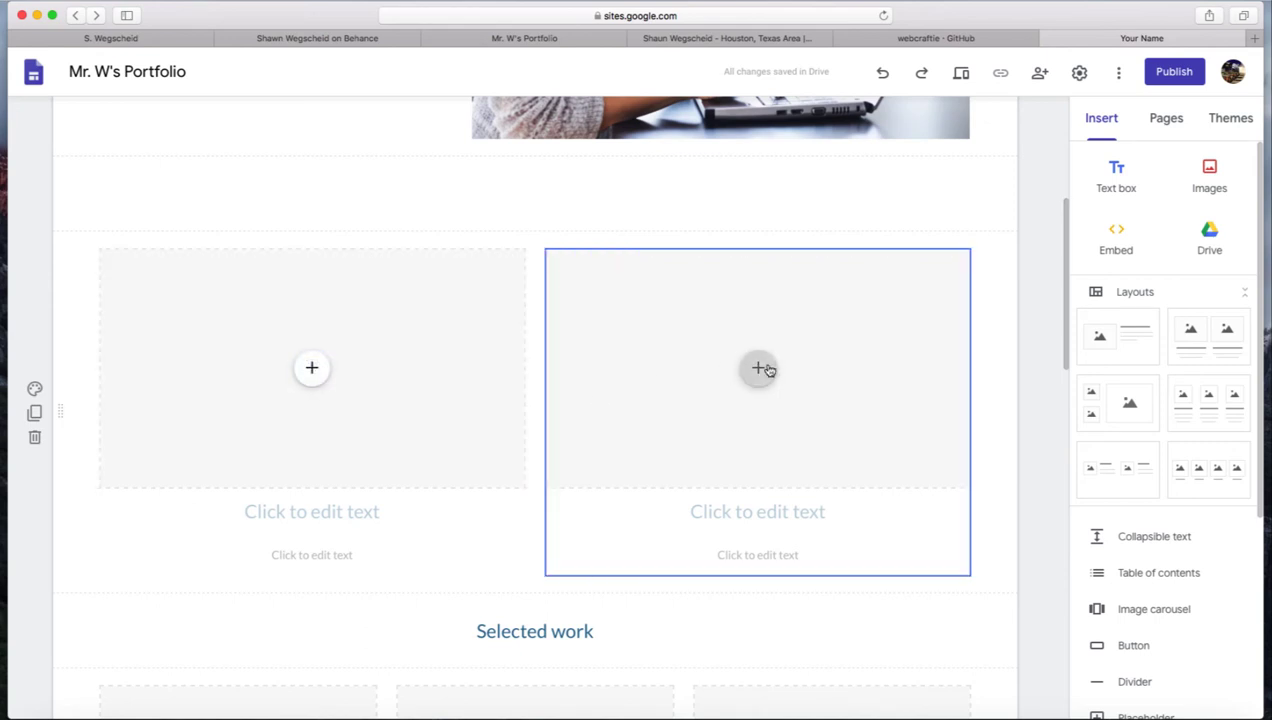
Step: Look through the By URL and Google Image Search sources for the first image placeholder, leaving it empty
click(303, 371)
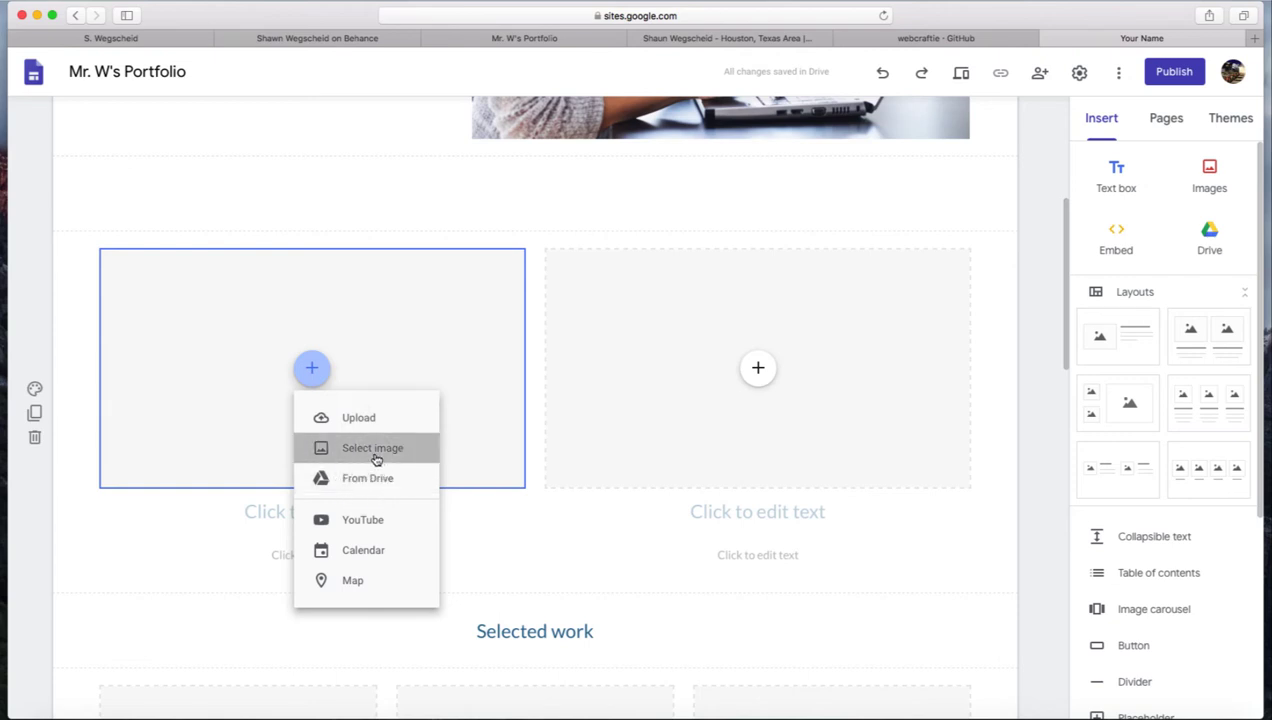
click(375, 457)
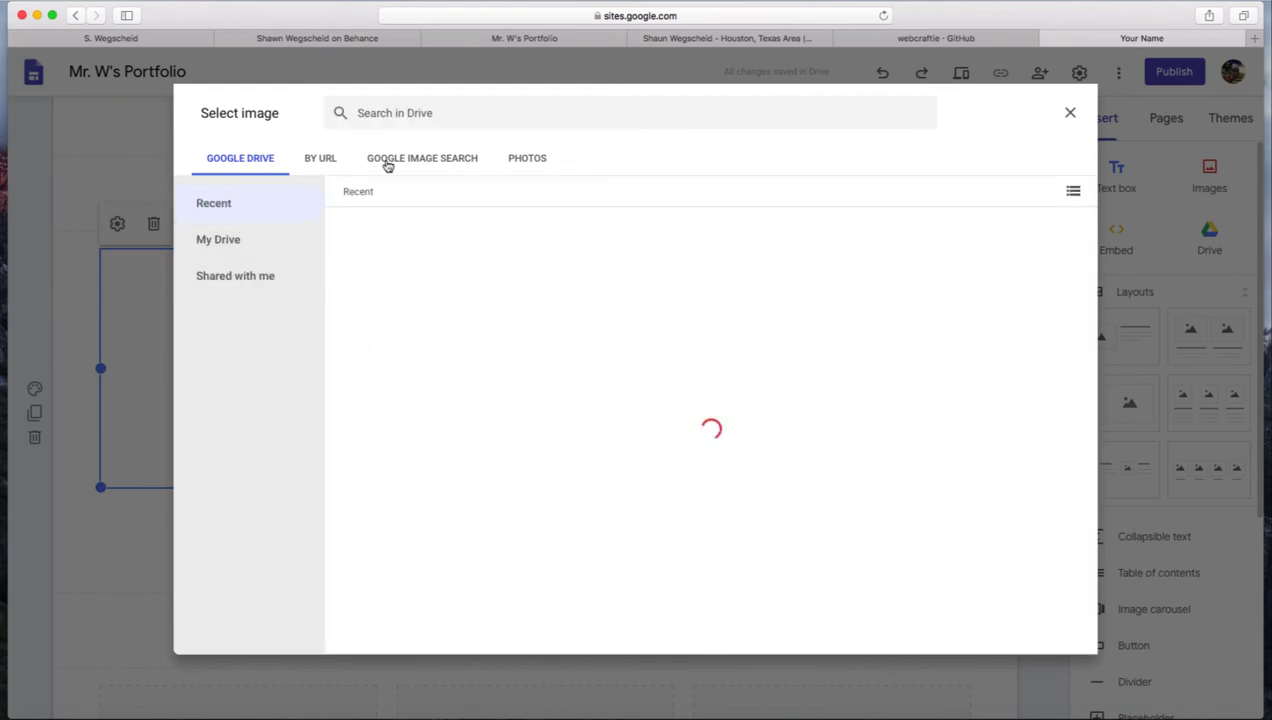
click(386, 162)
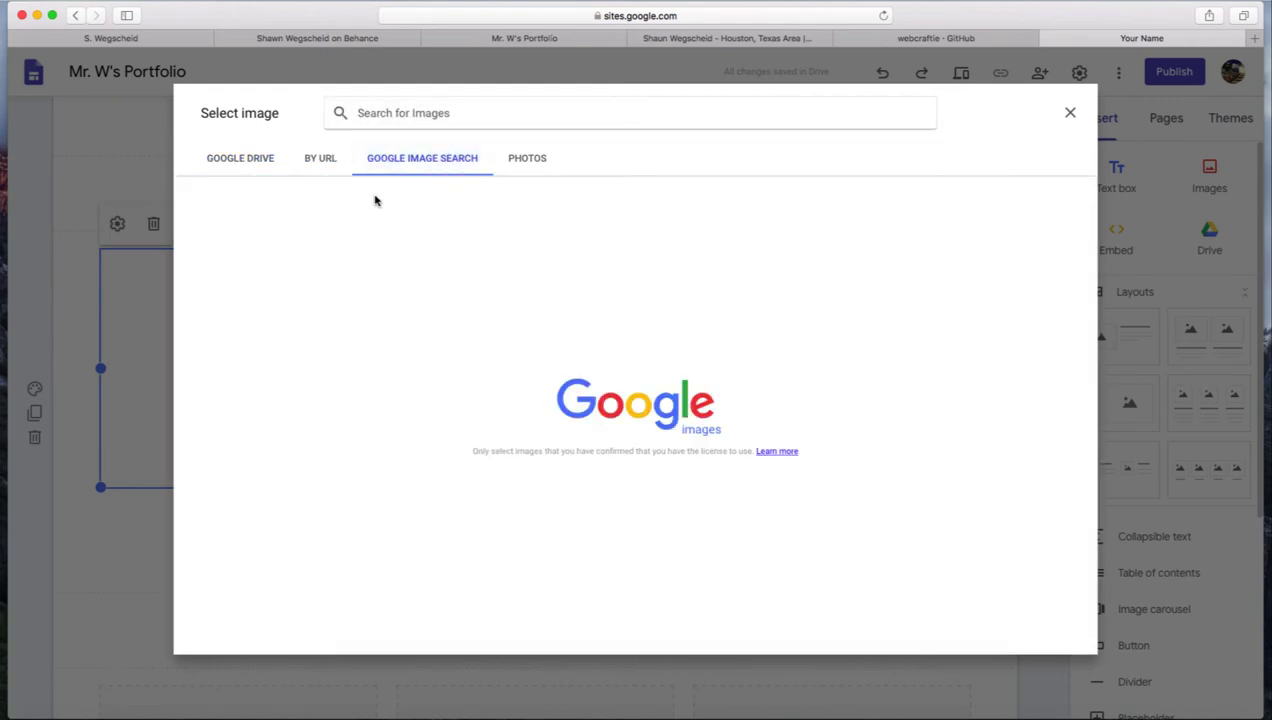
click(332, 160)
click(415, 163)
click(1070, 113)
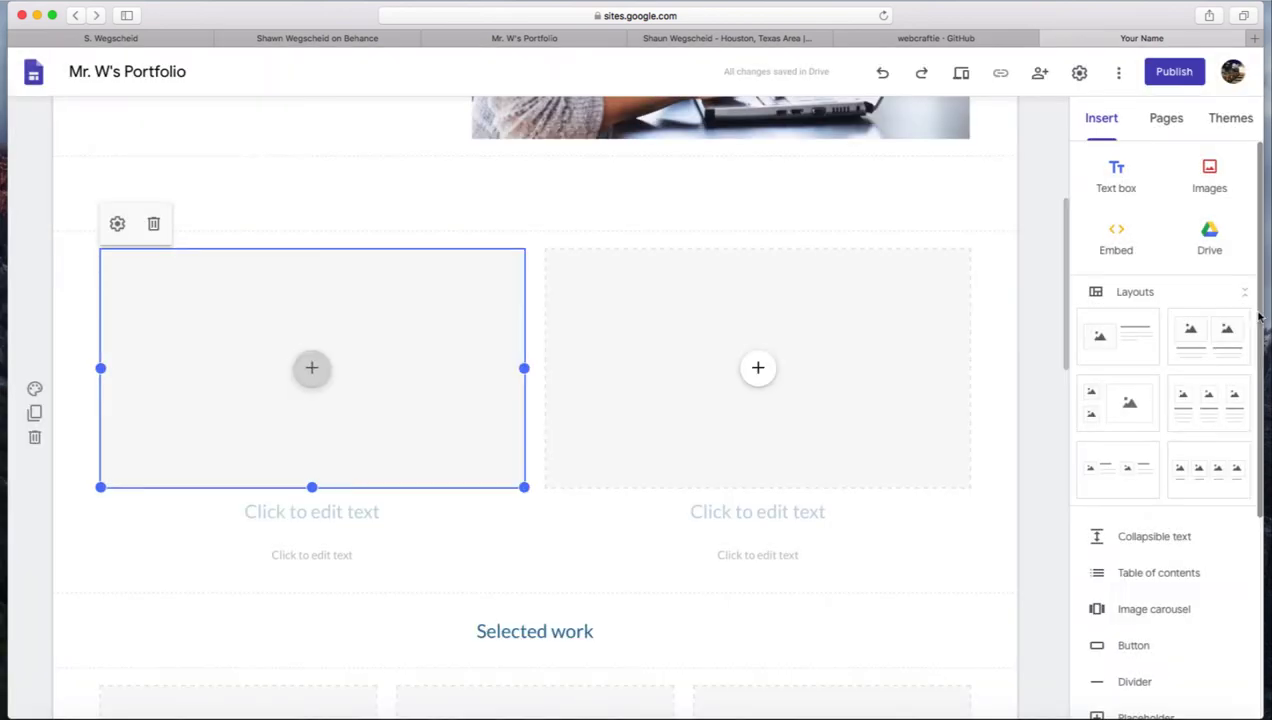
Step: Look through the elements that can be inserted, from collapsible text down to charts
drag(1259, 316, 1244, 482)
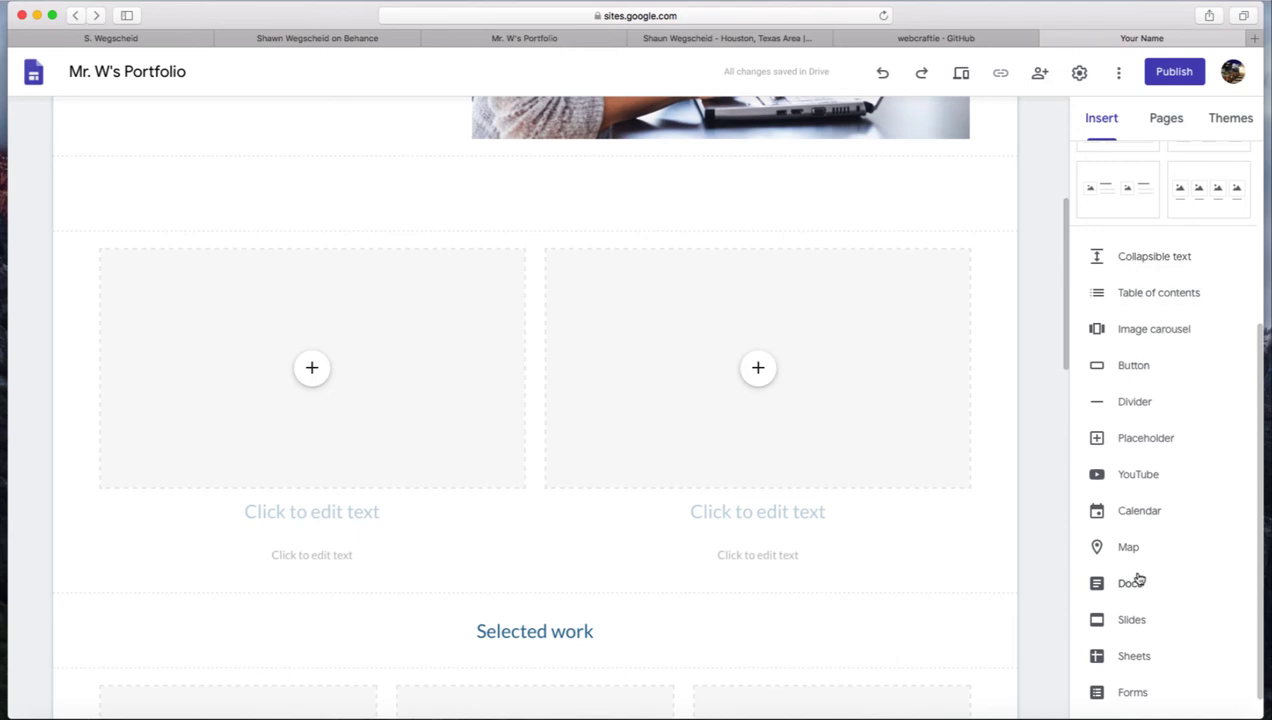
scroll(1136, 578, down, 1)
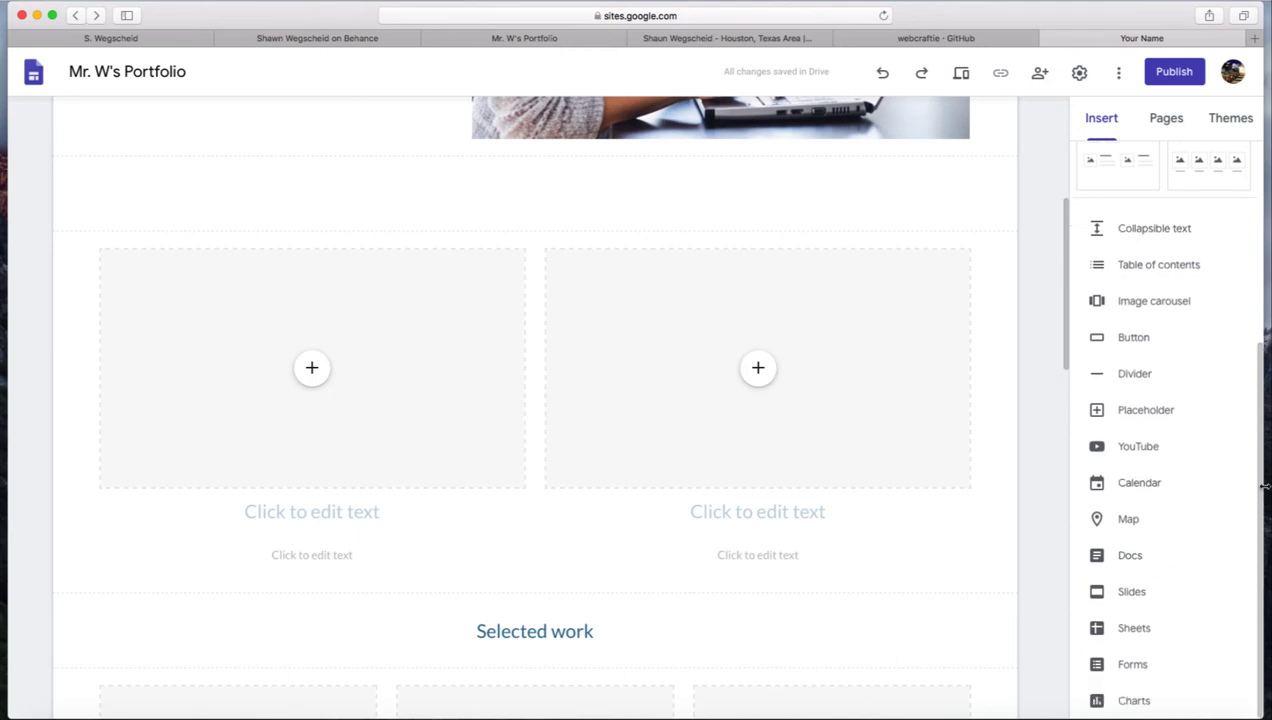
scroll(1232, 505, up, 10)
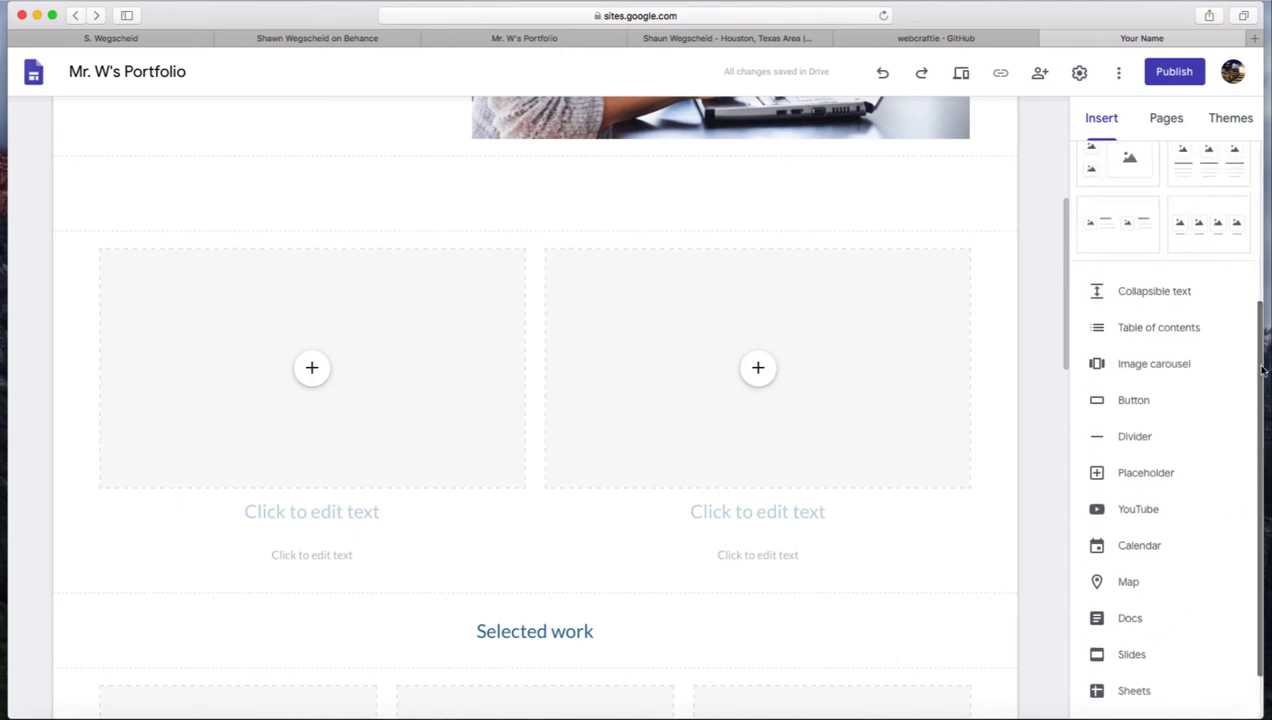
Step: Look through the site's pages, viewing the About page and the content of the Project Page
click(1158, 123)
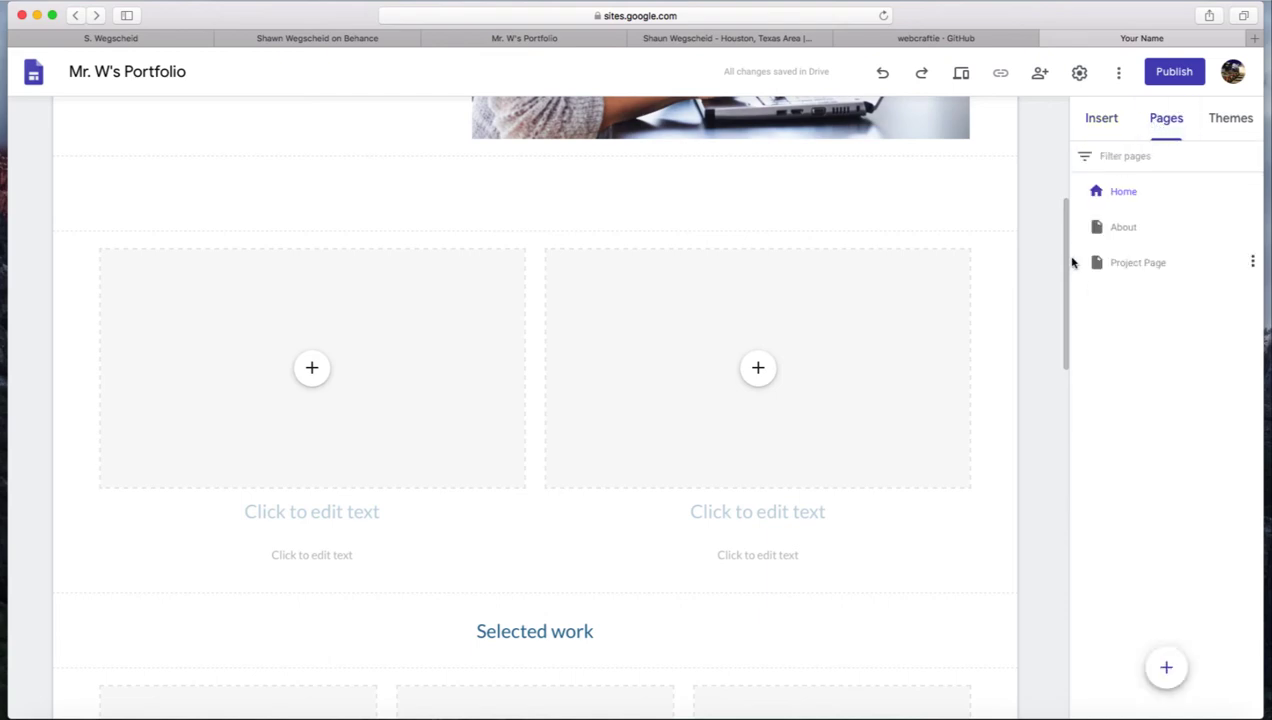
scroll(1066, 188, up, 2)
scroll(1066, 188, up, 3)
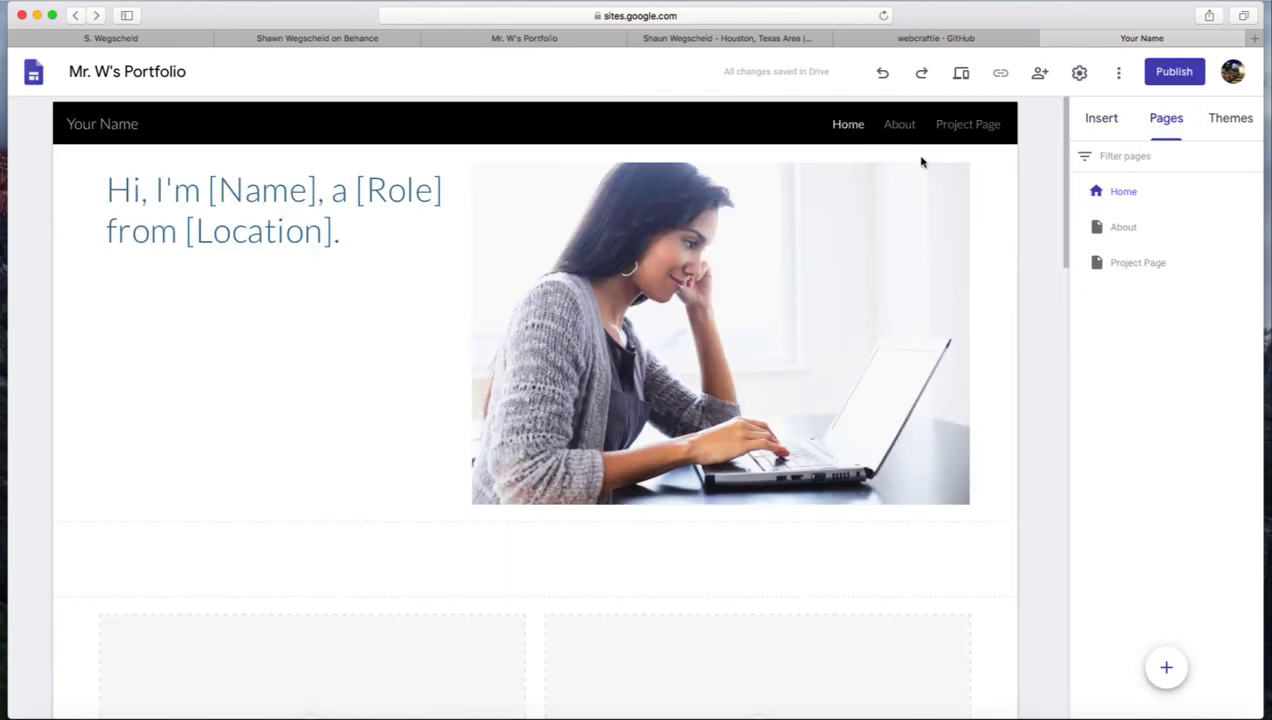
click(1130, 230)
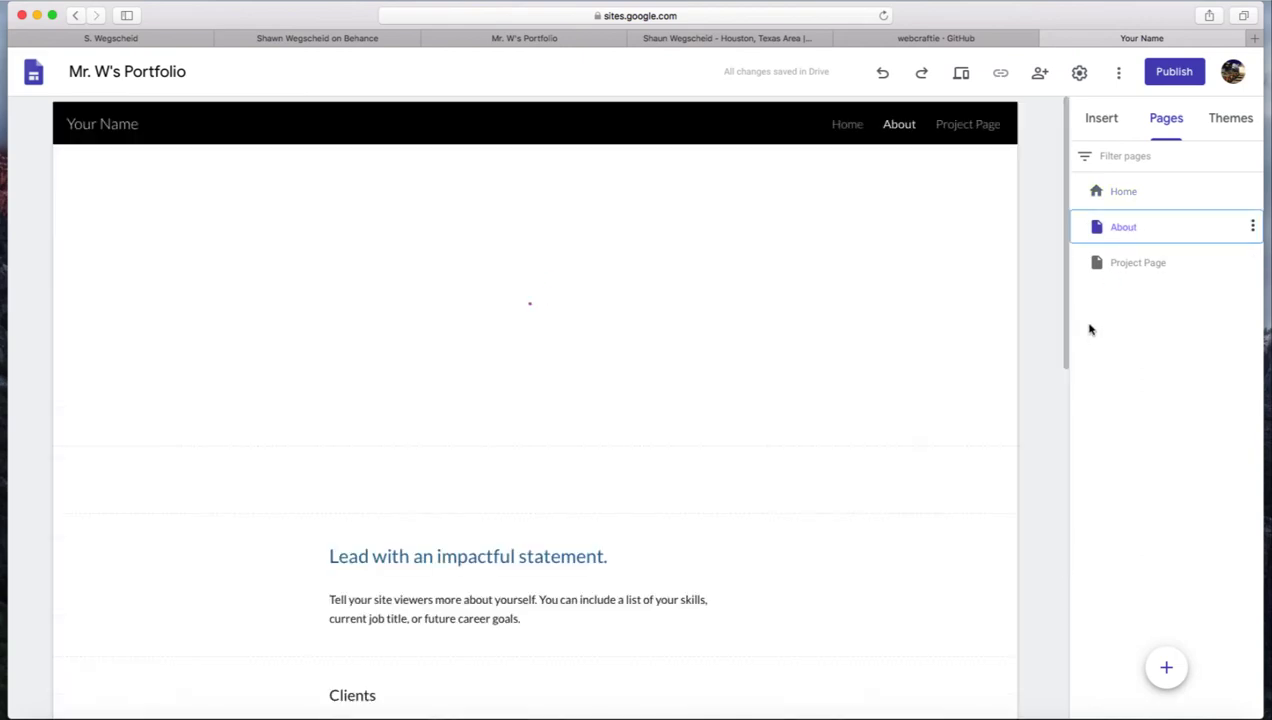
click(1126, 270)
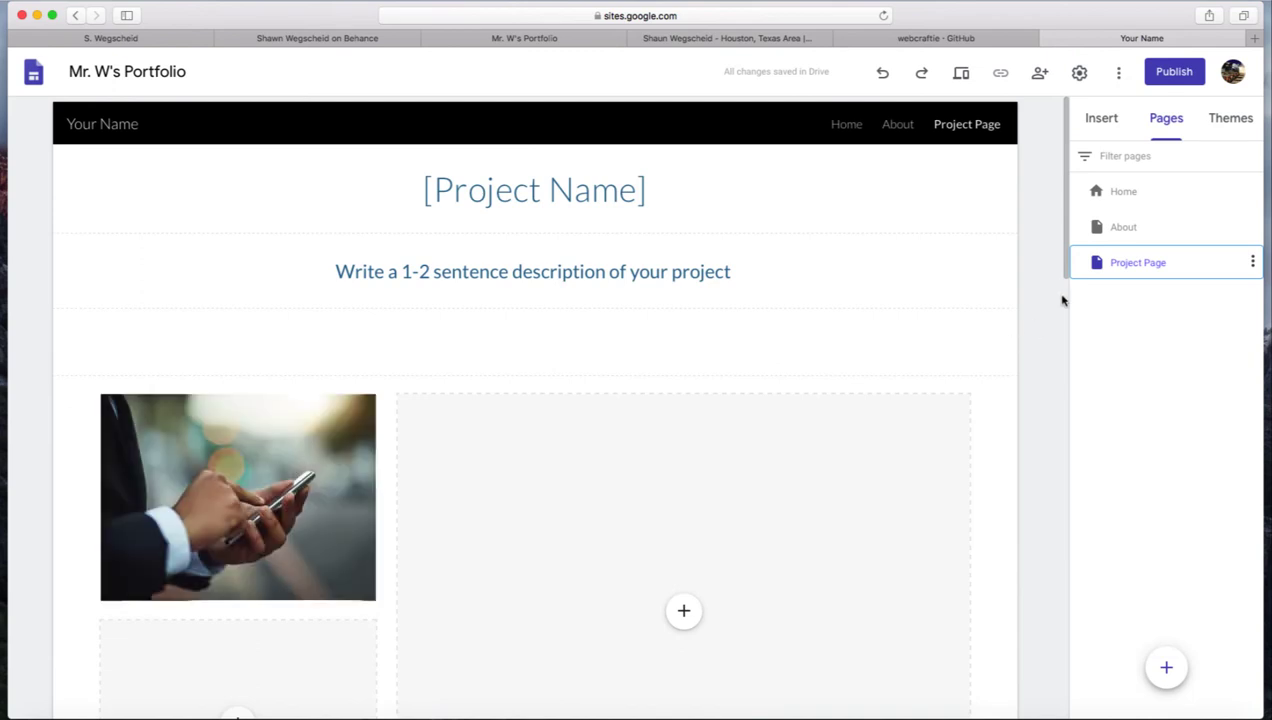
scroll(1064, 304, down, 10)
scroll(1053, 360, up, 8)
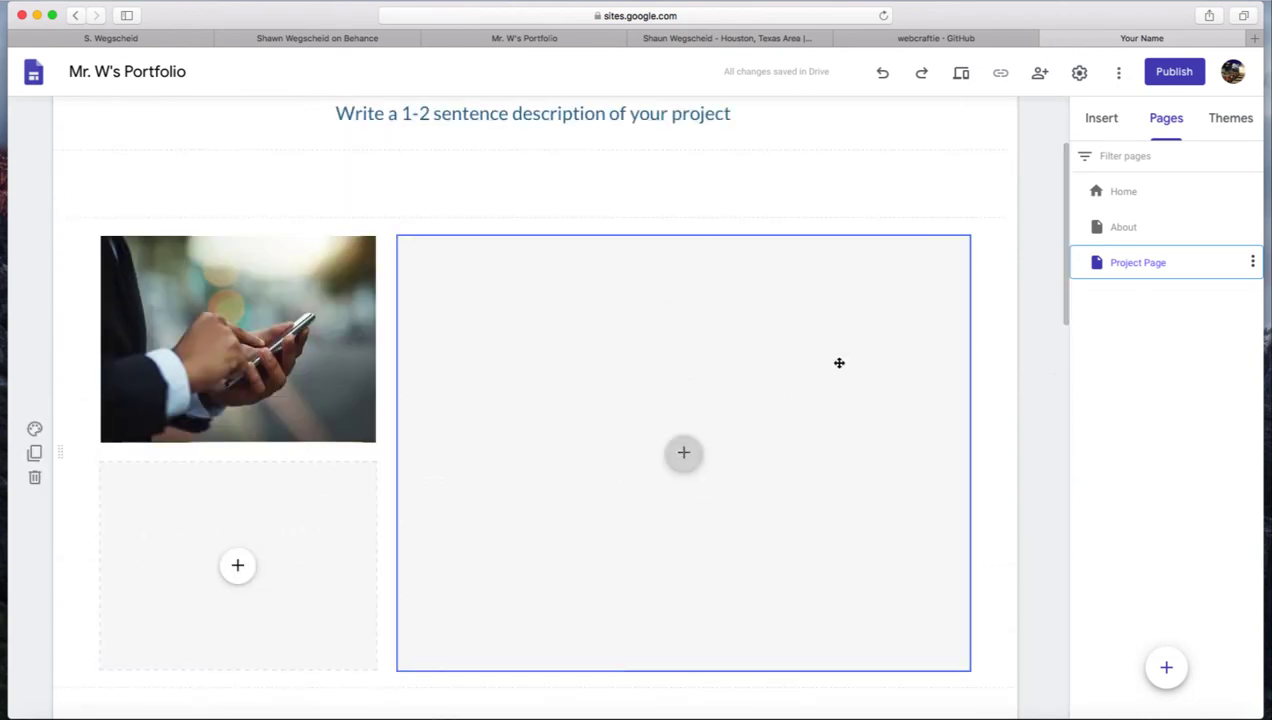
scroll(1062, 213, up, 3)
scroll(1048, 290, down, 3)
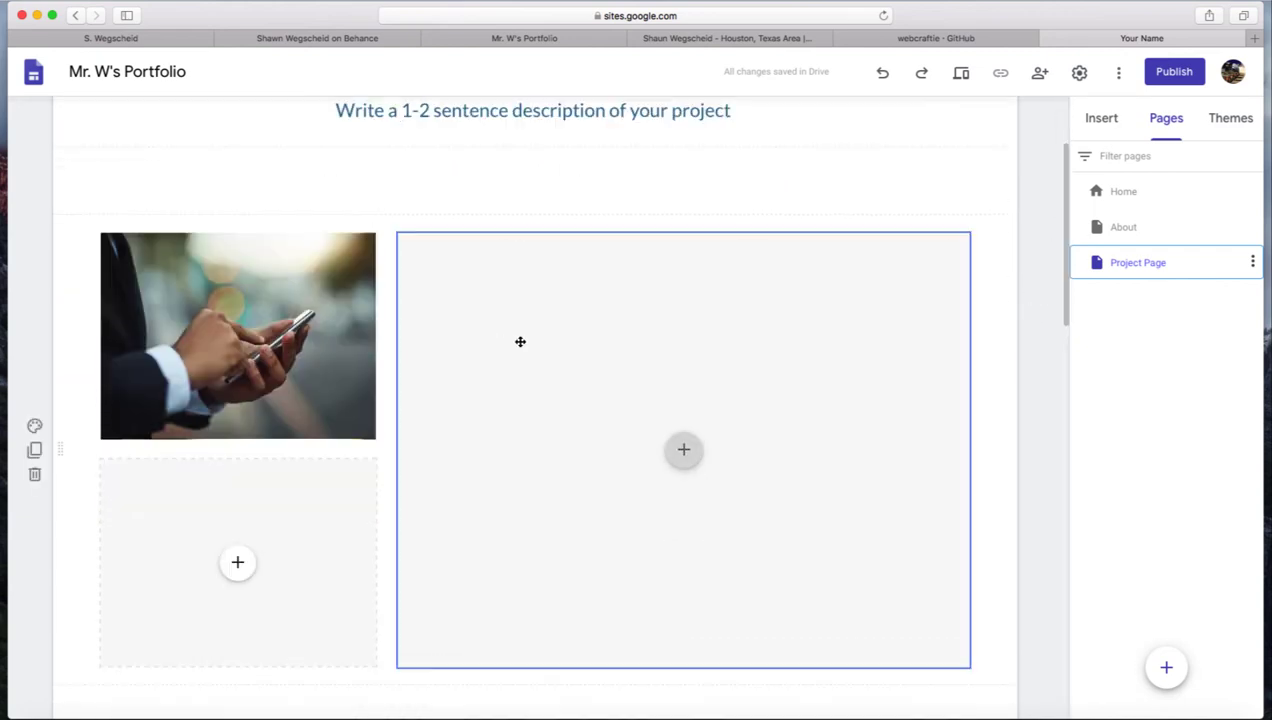
Step: Examine the image replacement options for the phone photo on the Project Page without replacing it
click(234, 302)
click(236, 300)
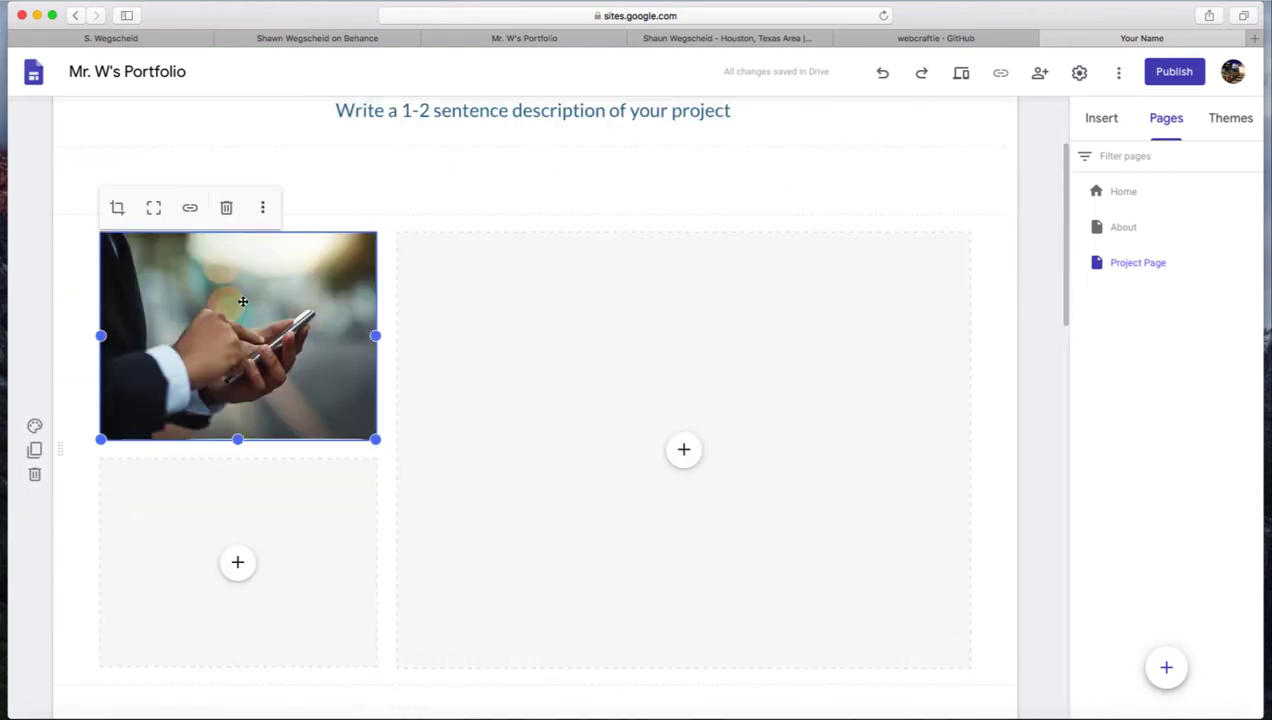
click(263, 208)
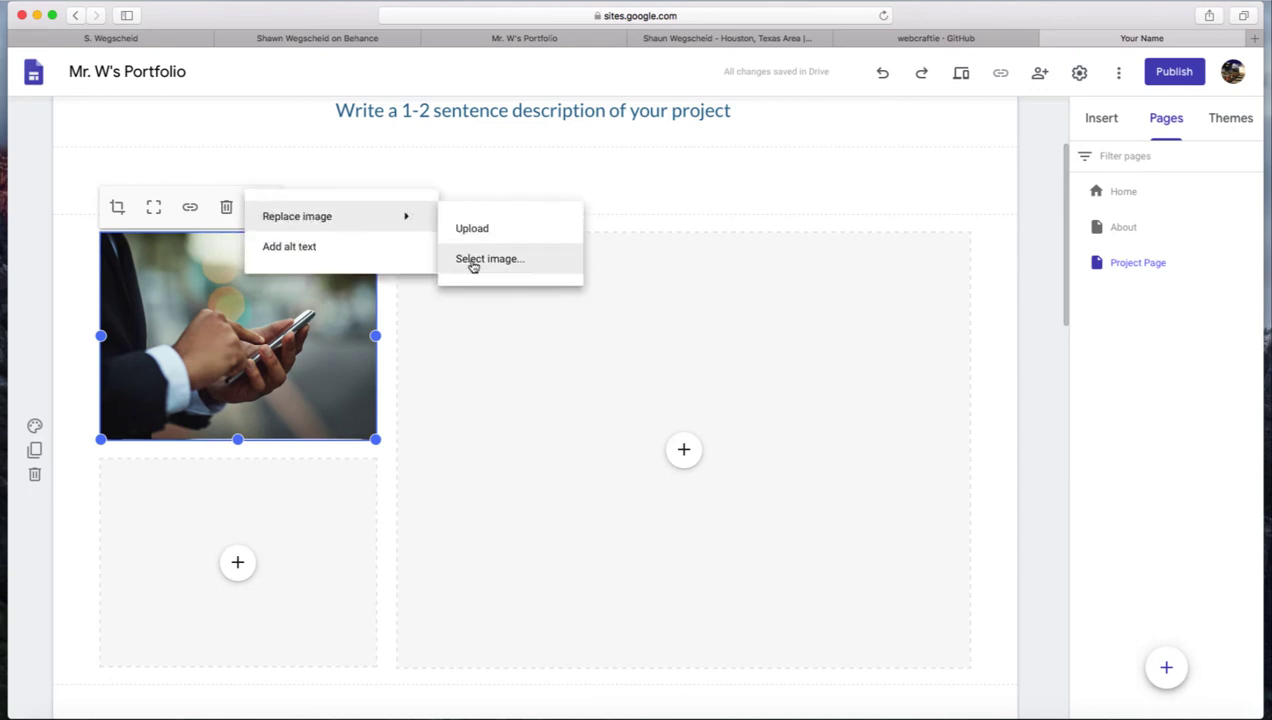
click(1032, 282)
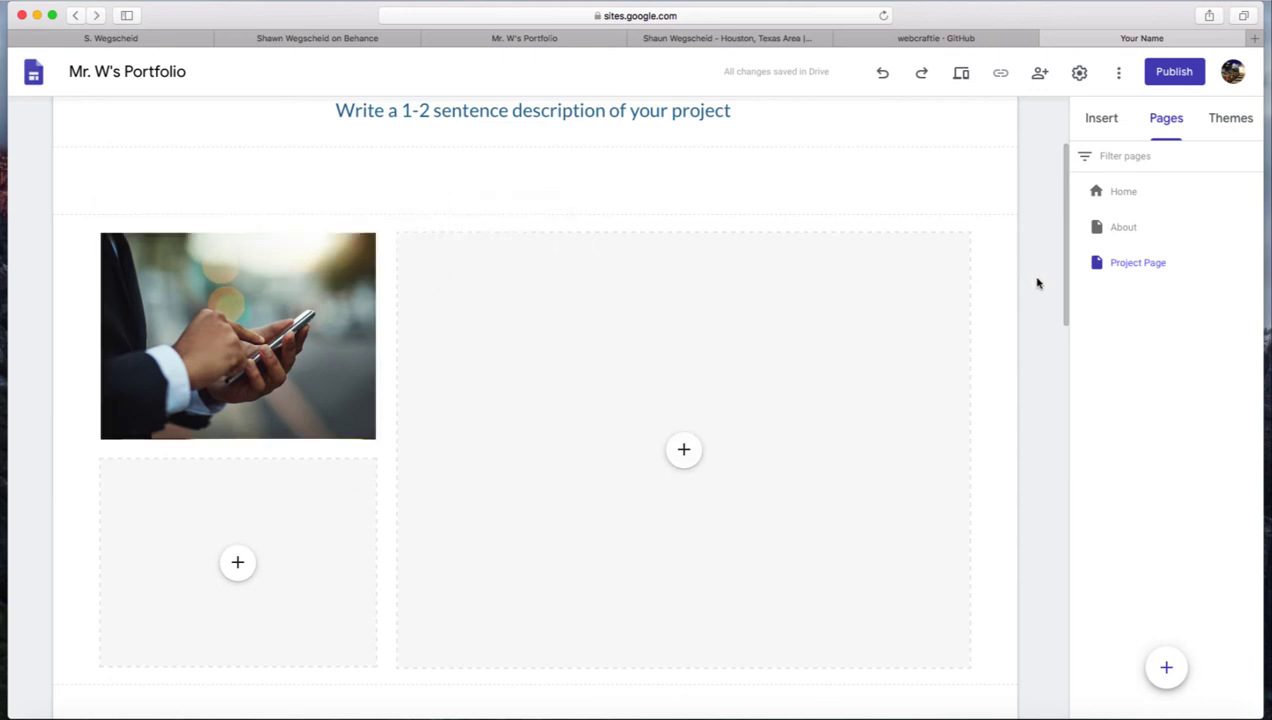
Step: Duplicate the Project Page section containing the phone photo and the empty image placeholders
drag(1066, 288, 1064, 190)
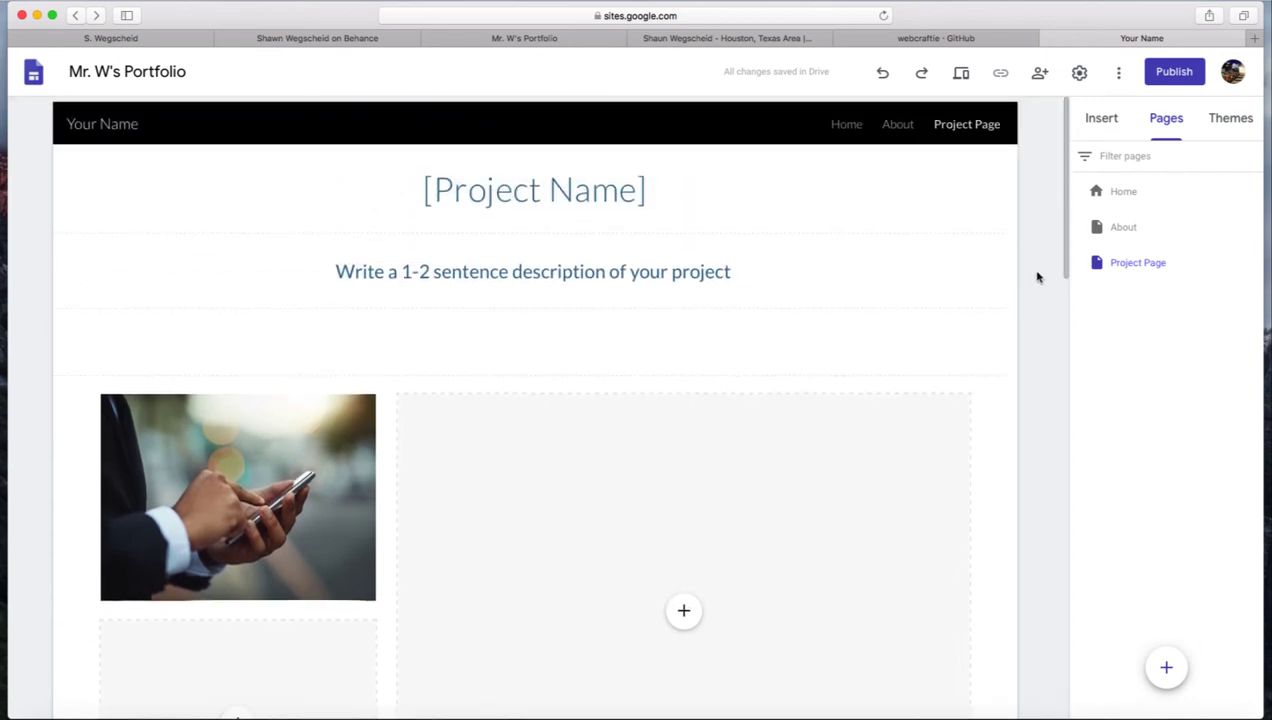
drag(1067, 261, 1050, 339)
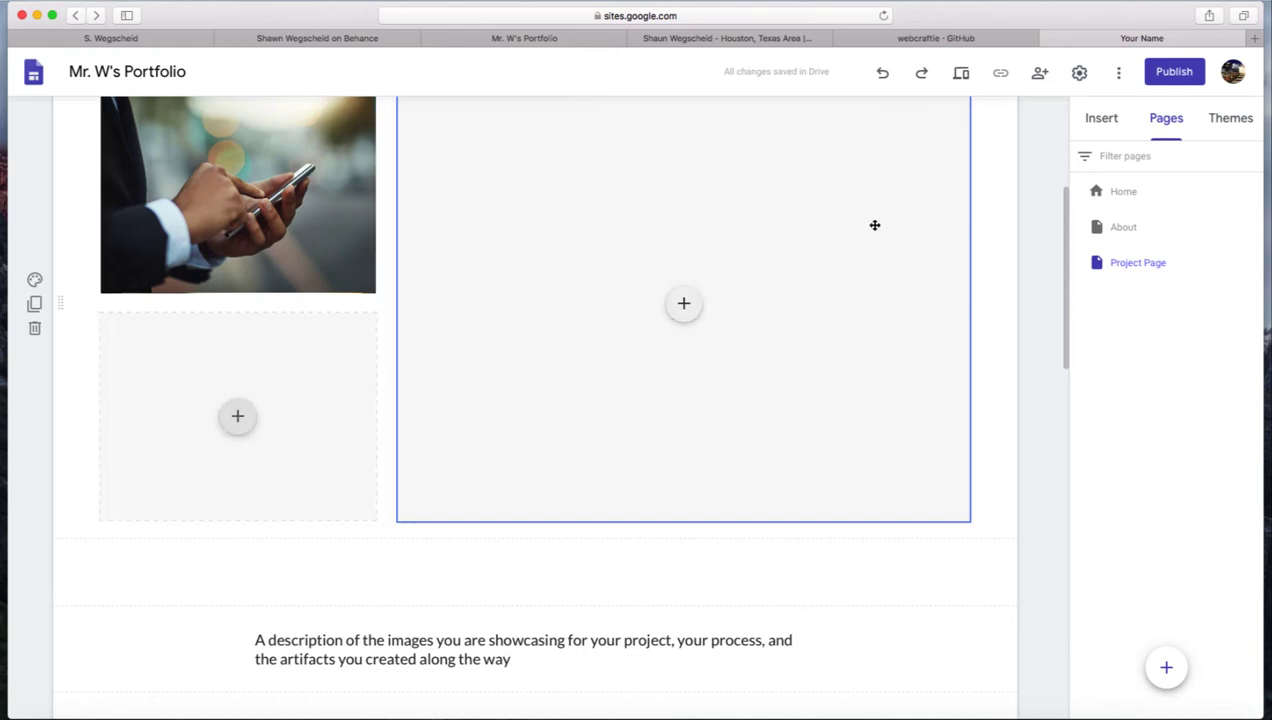
click(1106, 122)
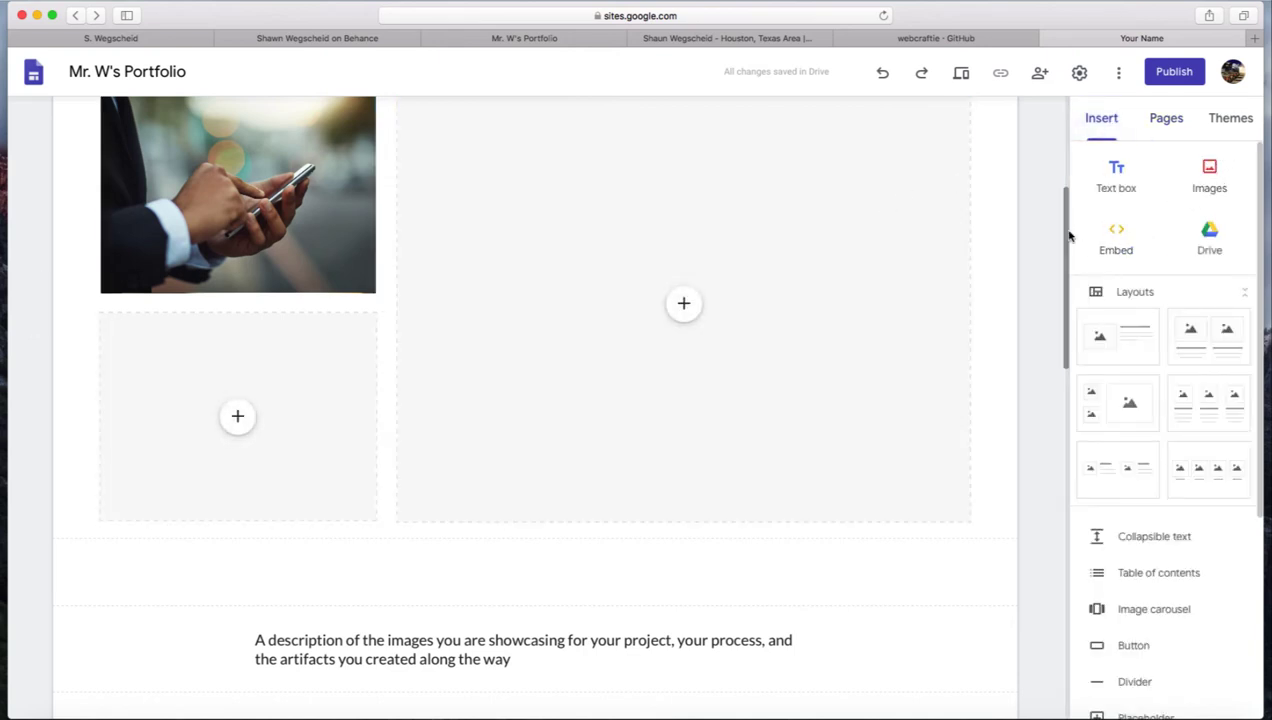
drag(1068, 236, 1067, 211)
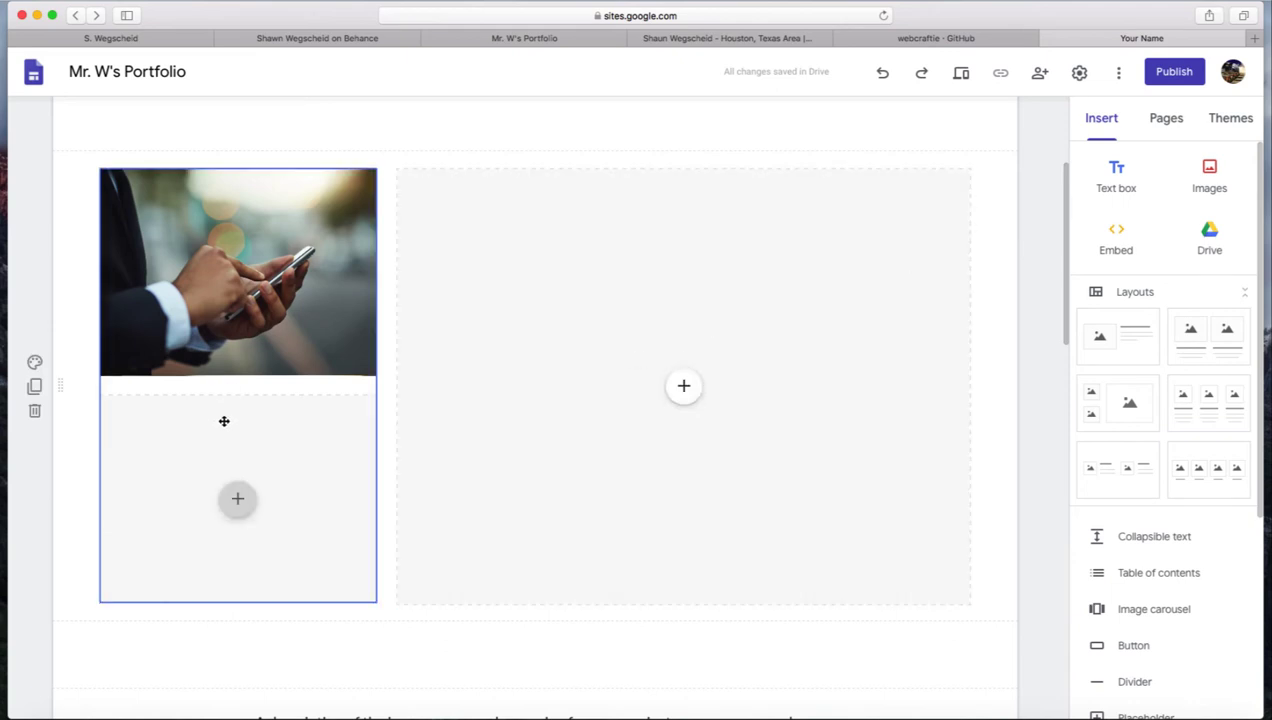
click(35, 387)
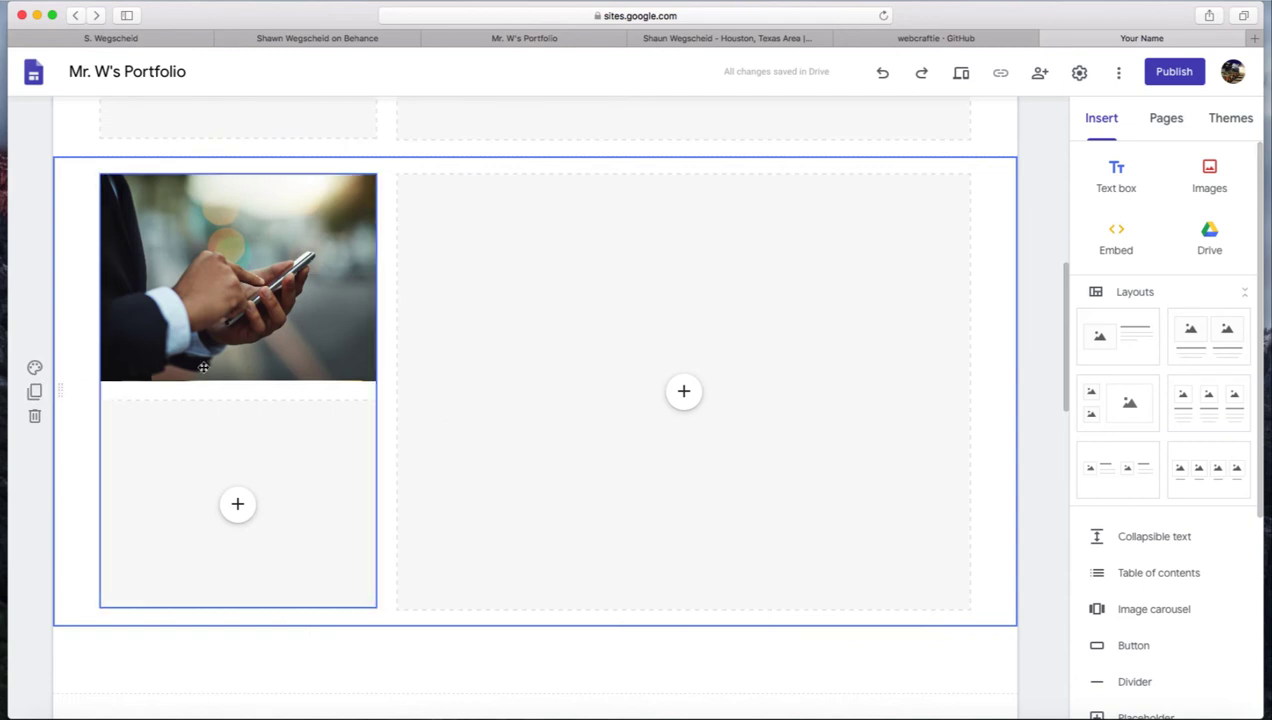
Step: Check the replacement options for the phone photo in the duplicated section, and delete that section
click(221, 287)
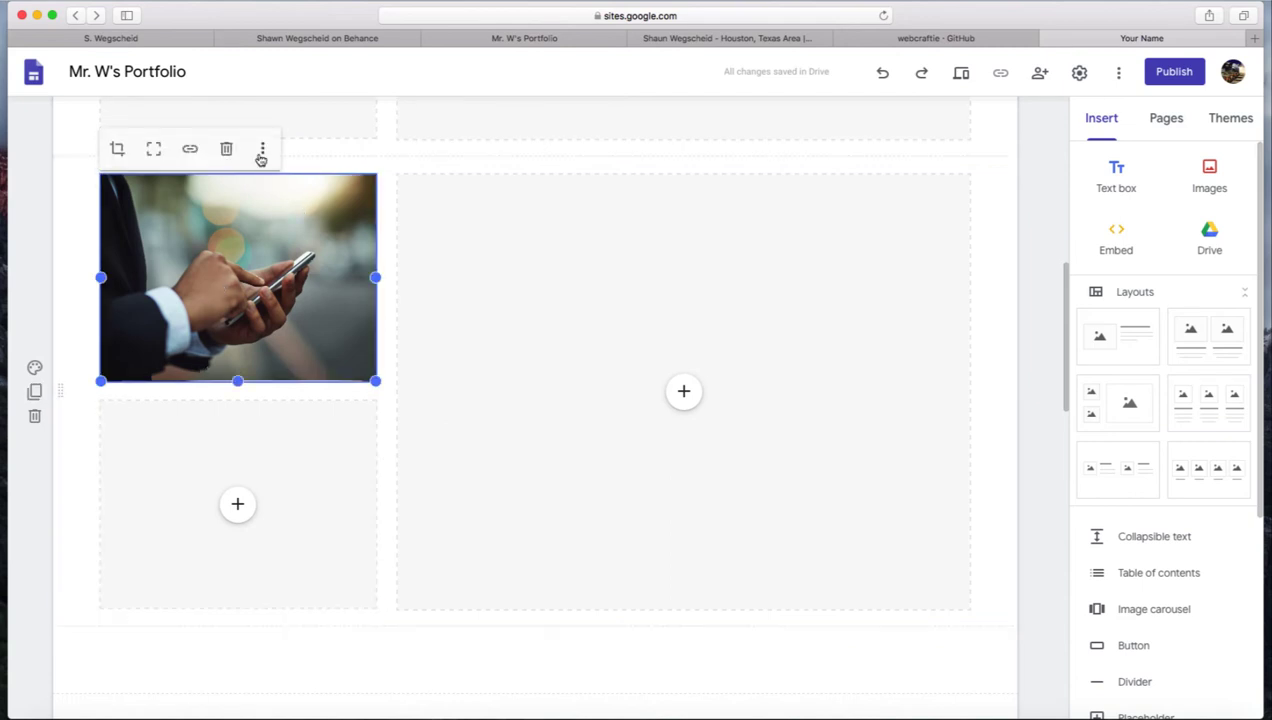
click(261, 150)
mouse_move(297, 158)
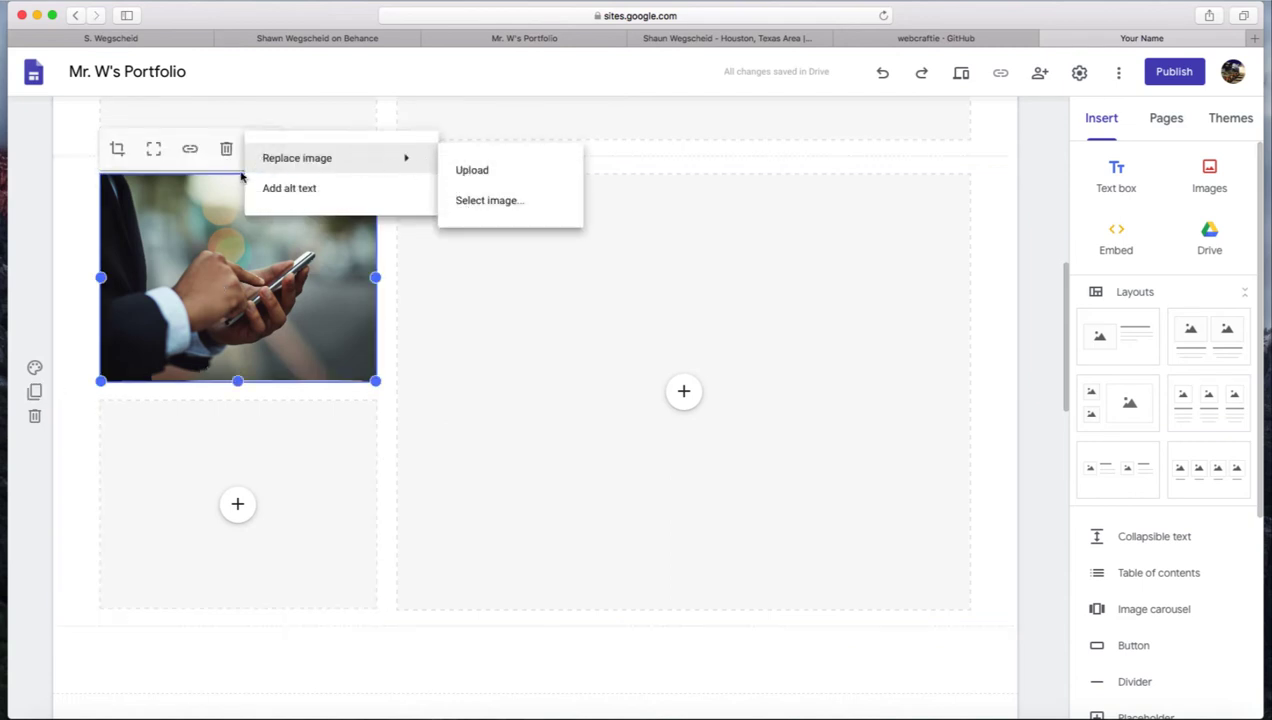
click(33, 231)
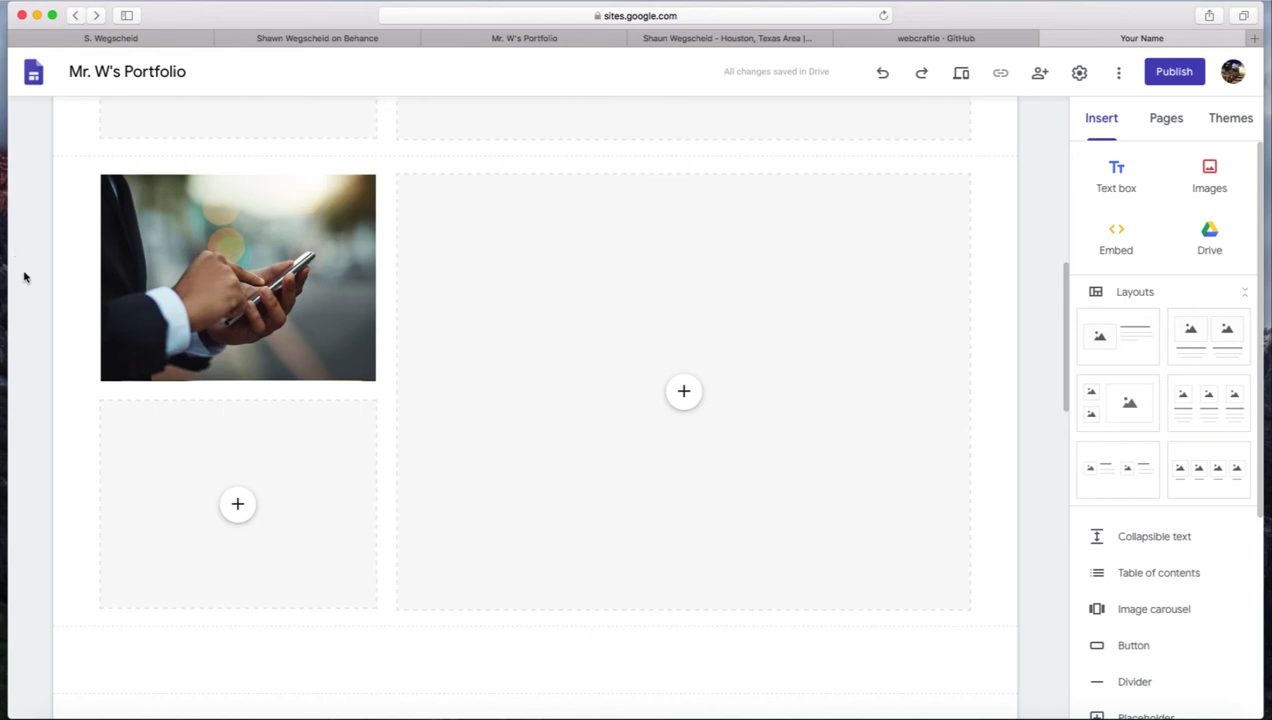
click(36, 417)
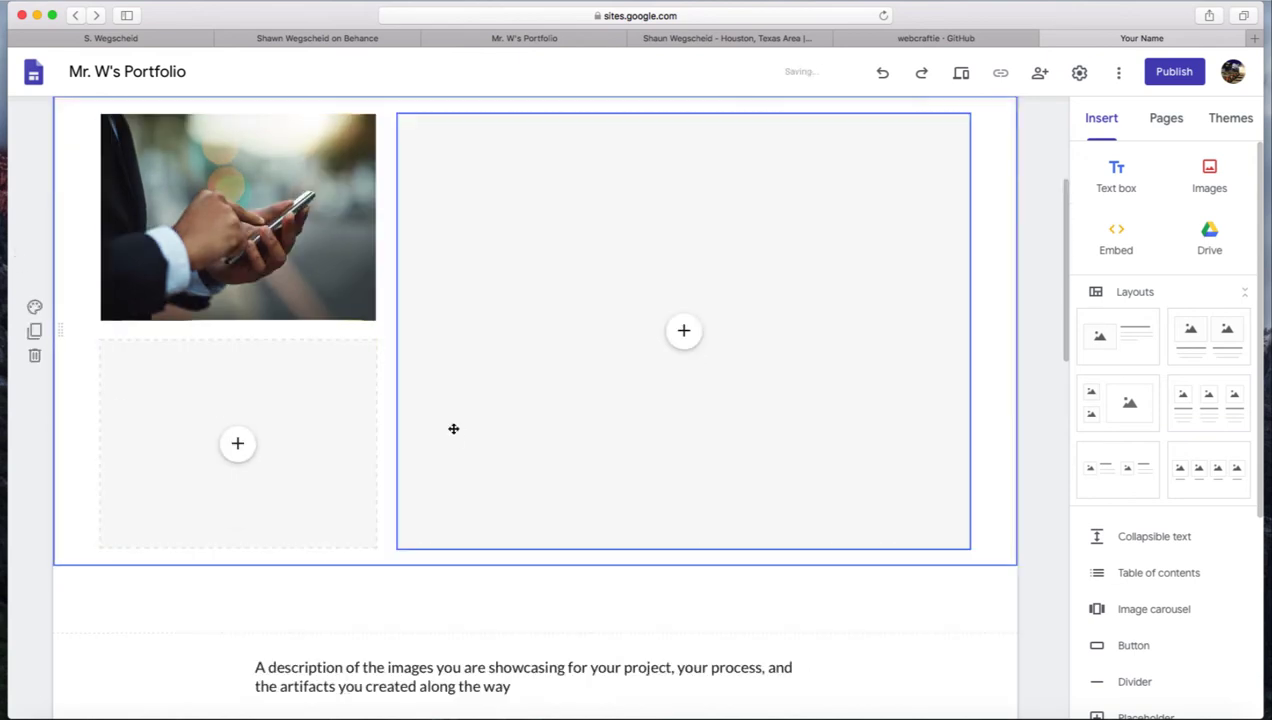
Step: Set the background of the project description section below the project name to Emphasis 1
drag(1066, 355, 1054, 238)
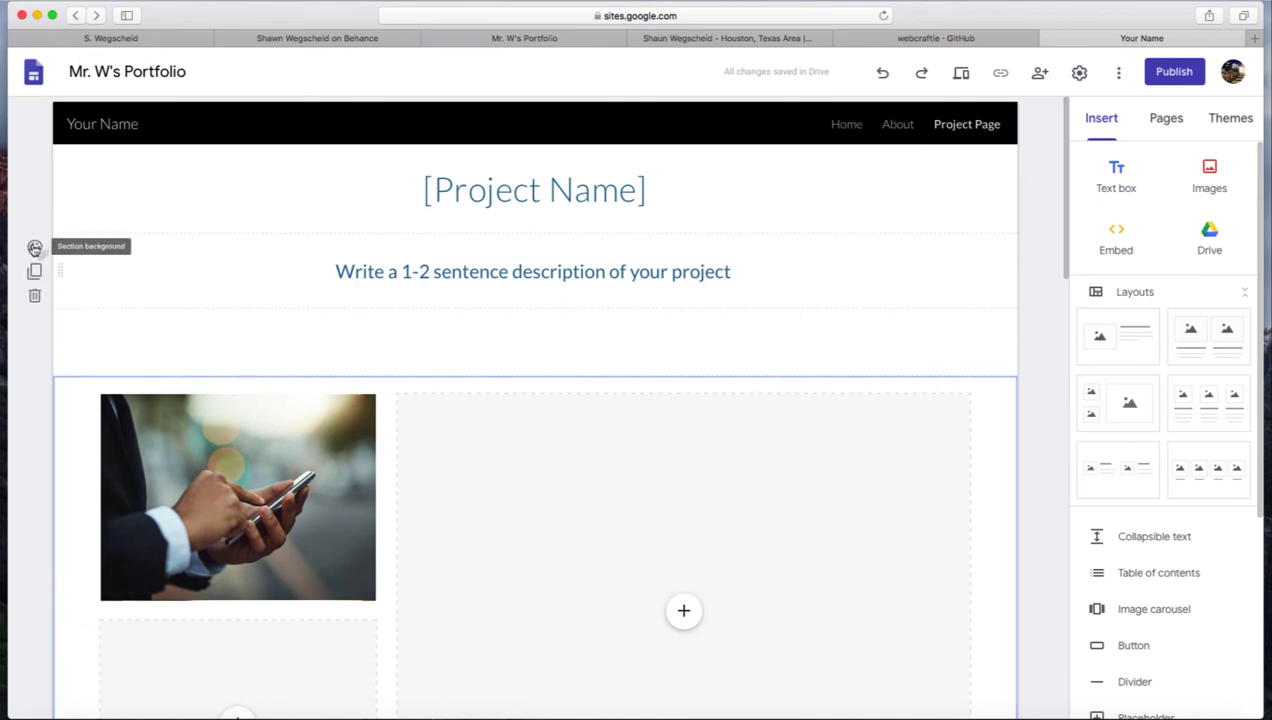
click(34, 247)
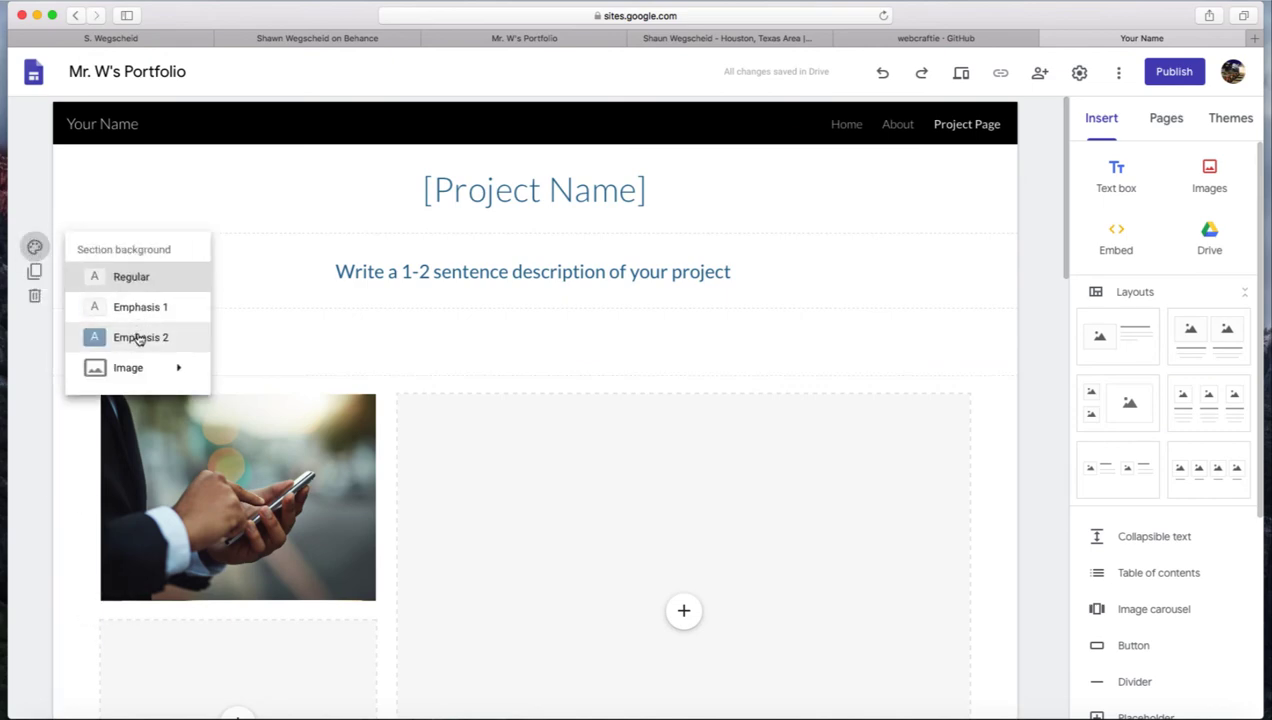
click(141, 314)
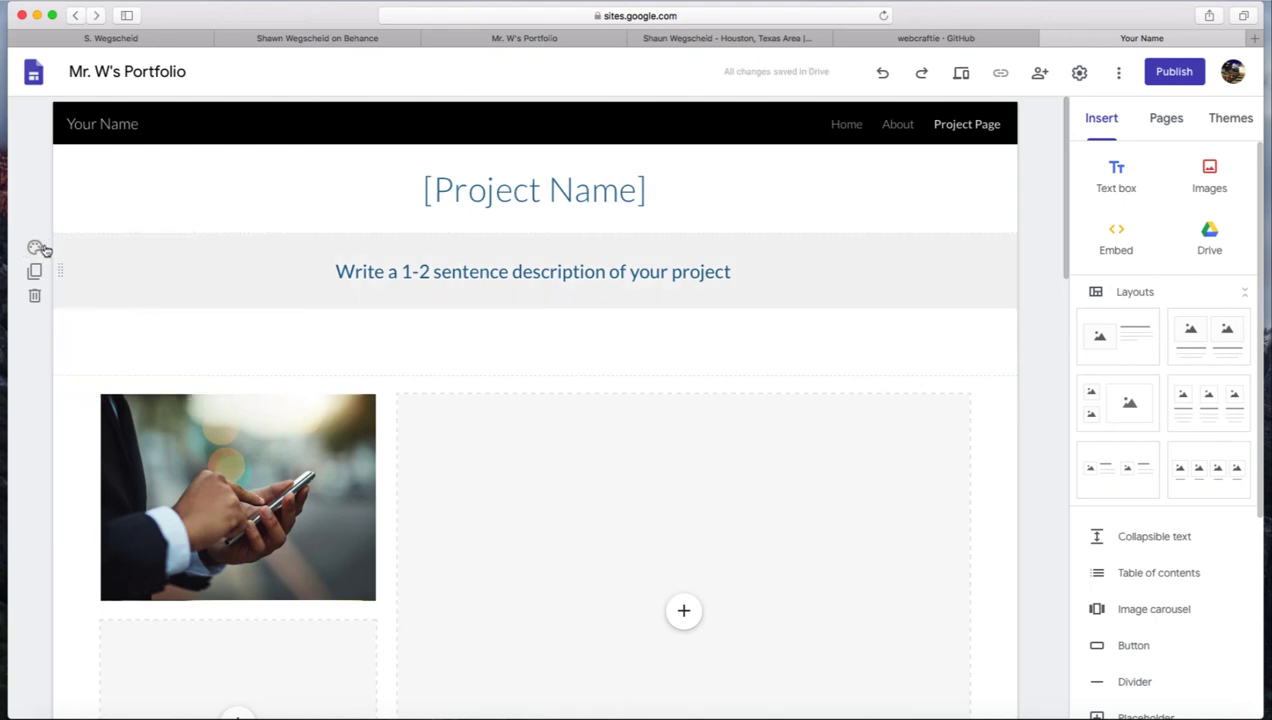
Step: Try the Emphasis 2 background on the project description section, and return that section to the Regular background
click(35, 247)
click(117, 338)
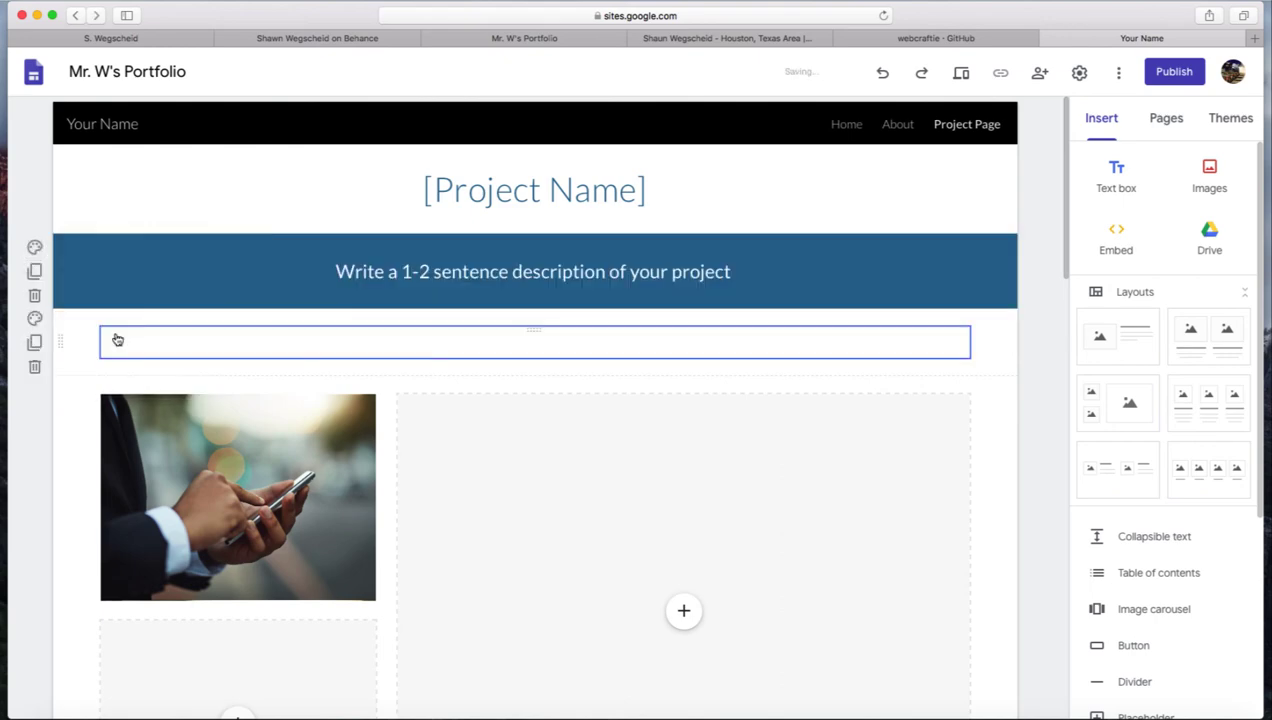
click(35, 247)
mouse_move(170, 372)
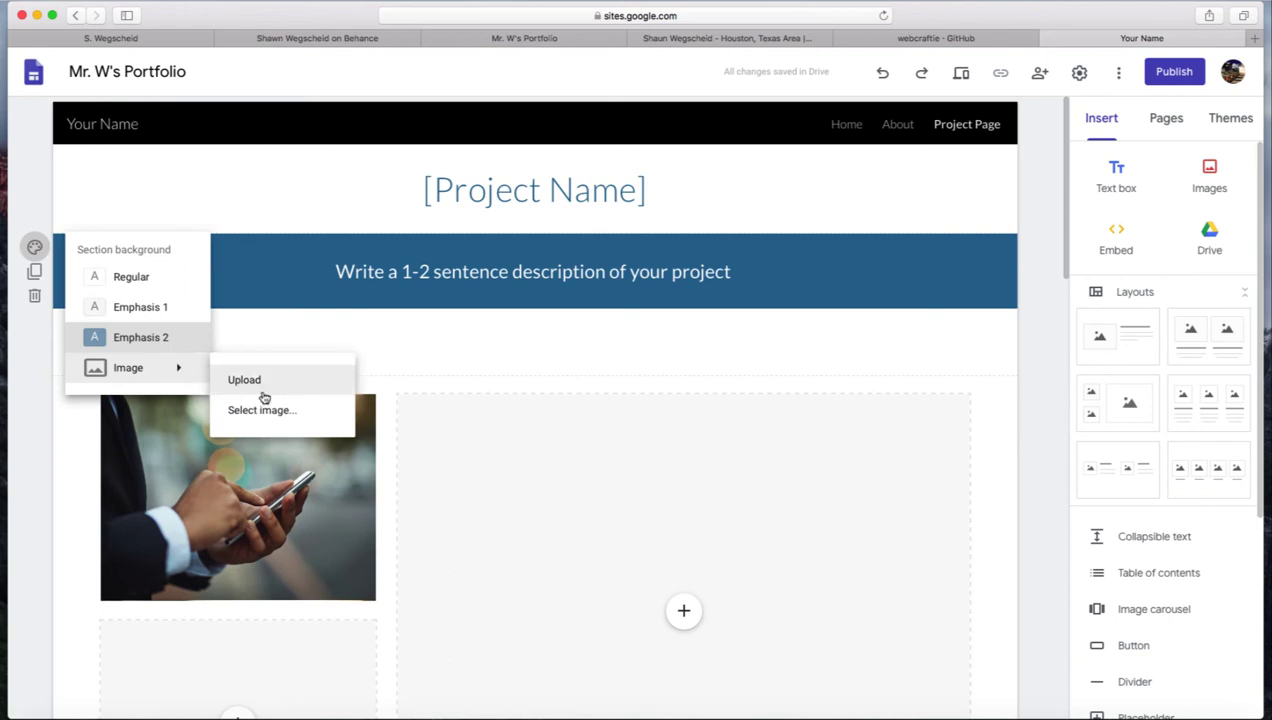
click(125, 290)
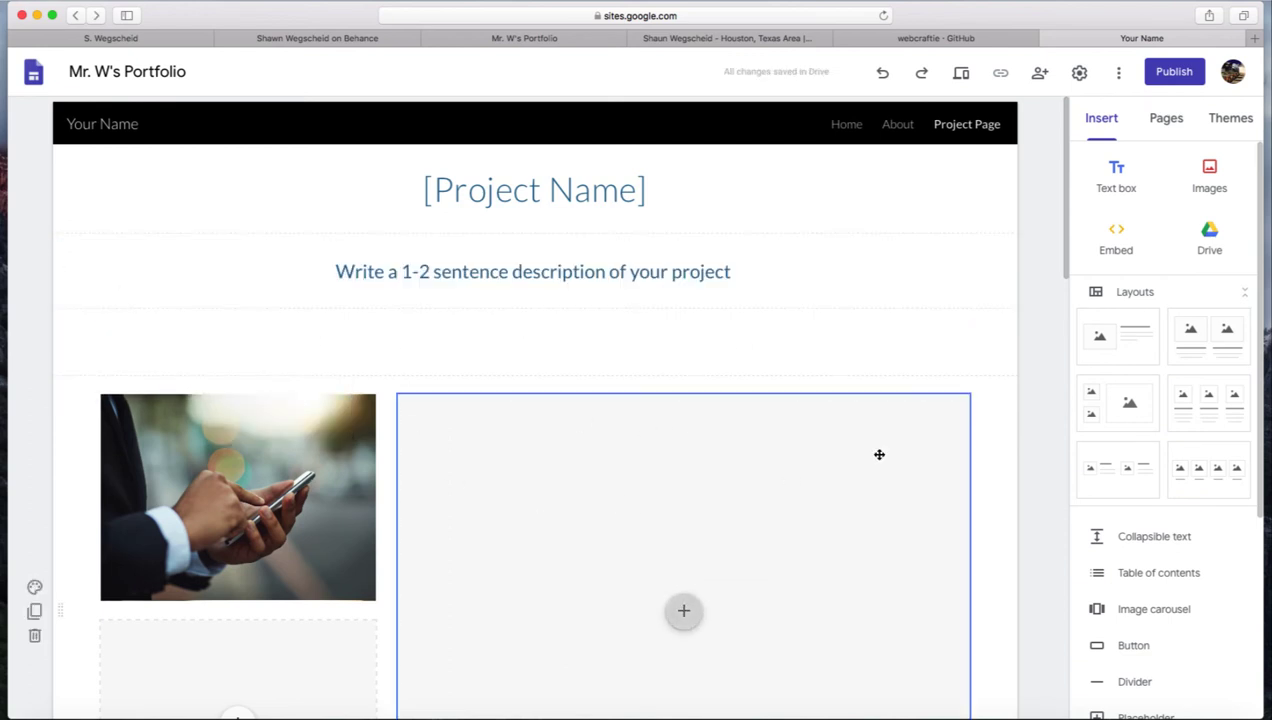
Step: Duplicate the Project Page, keeping the suggested name Copy of Project Page
scroll(1062, 305, down, 3)
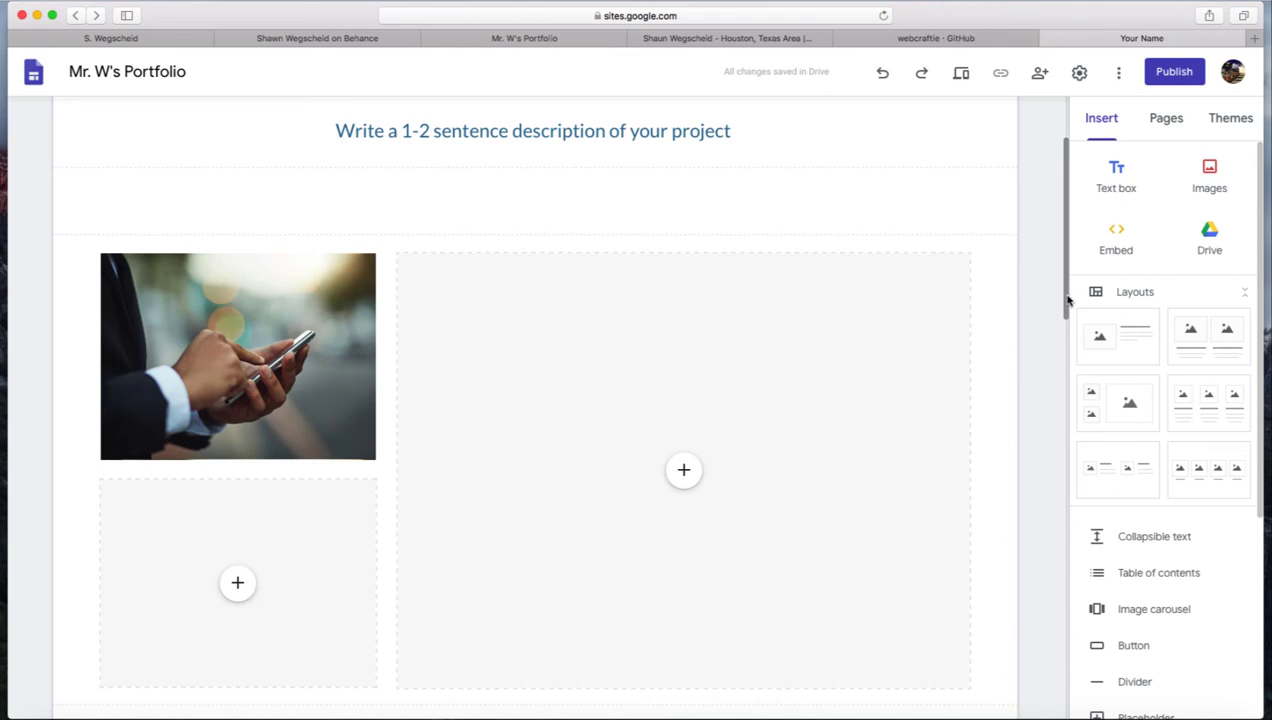
scroll(1068, 300, down, 2)
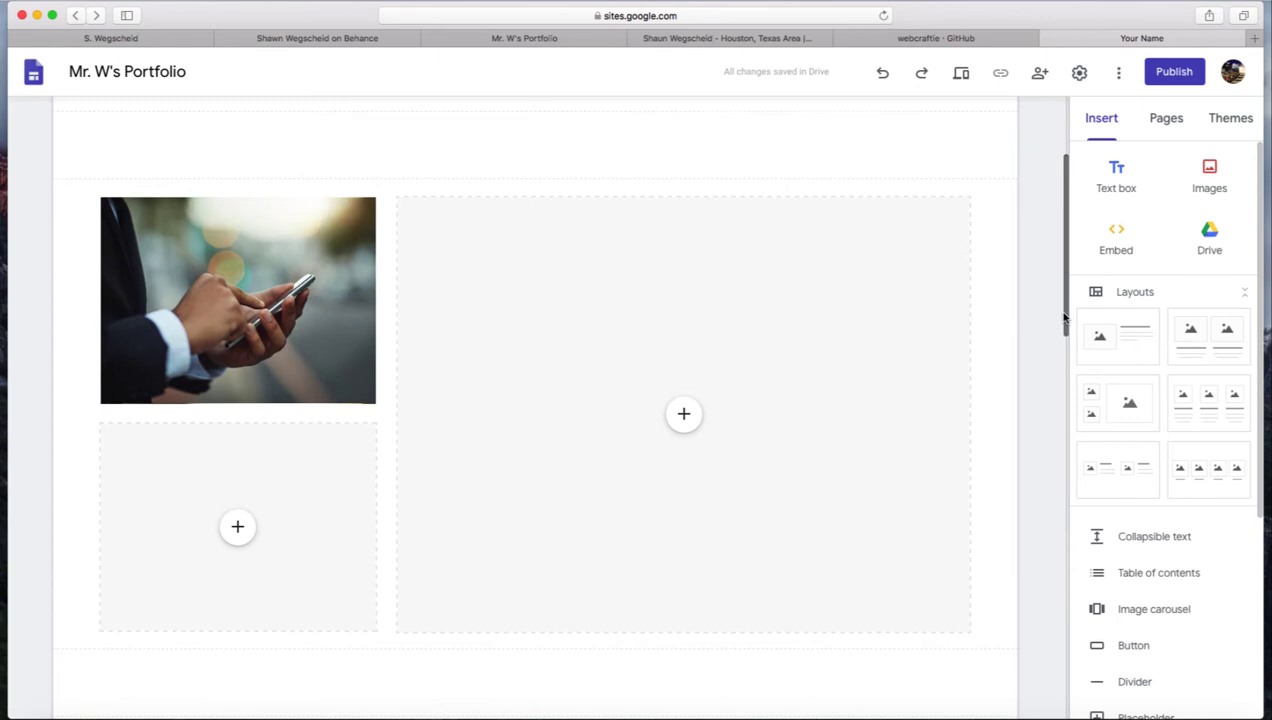
click(1163, 132)
scroll(1065, 193, up, 3)
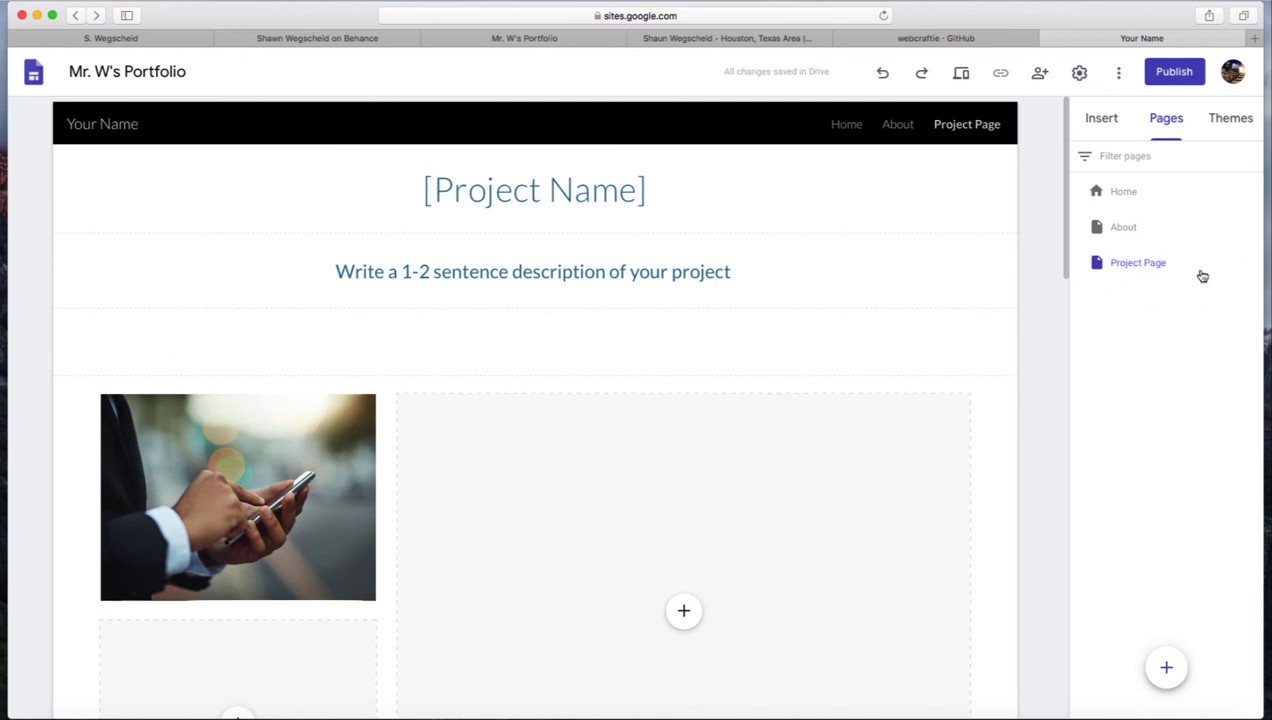
click(1252, 261)
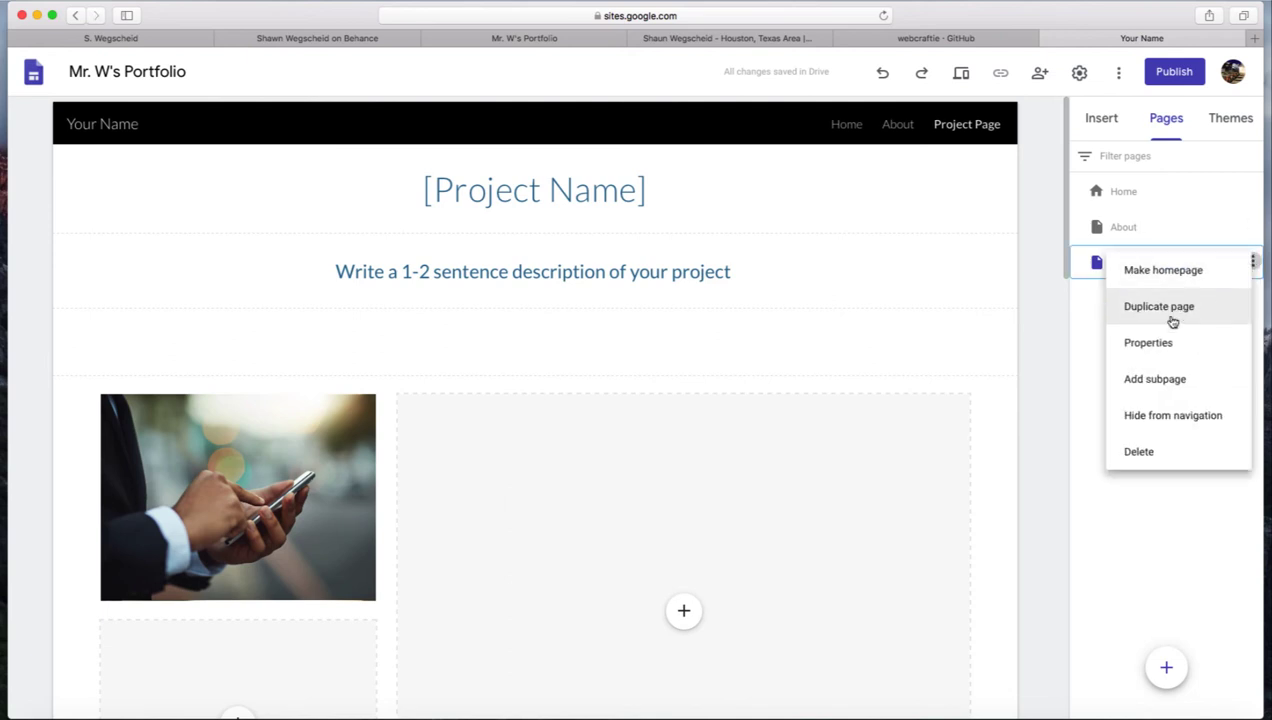
click(1165, 310)
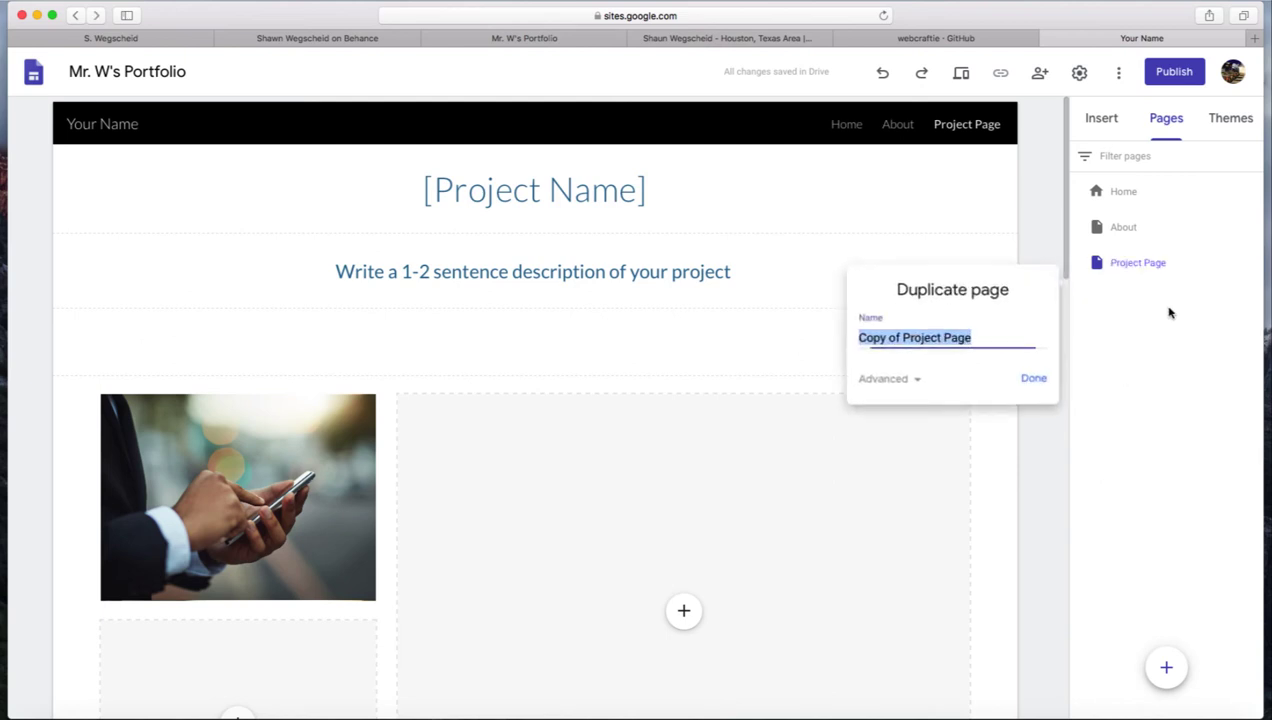
click(1033, 380)
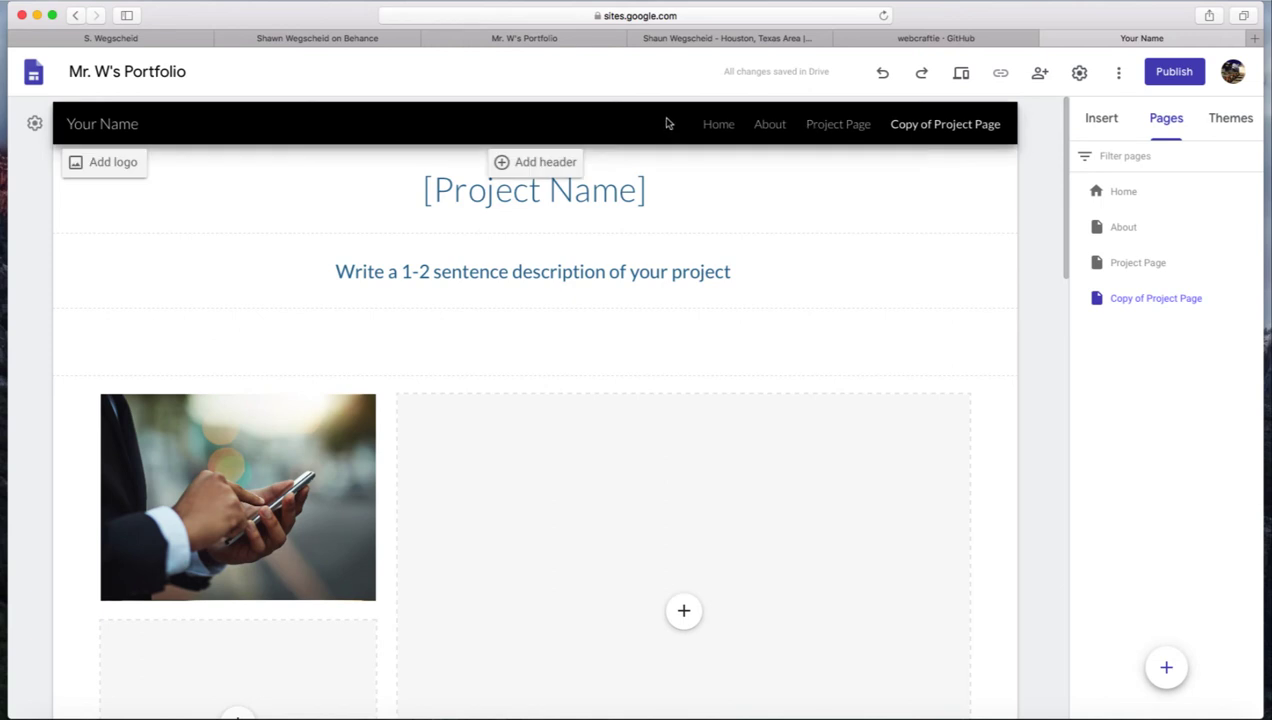
Step: Rename the Copy of Project Page to Contact Me
double_click(1174, 299)
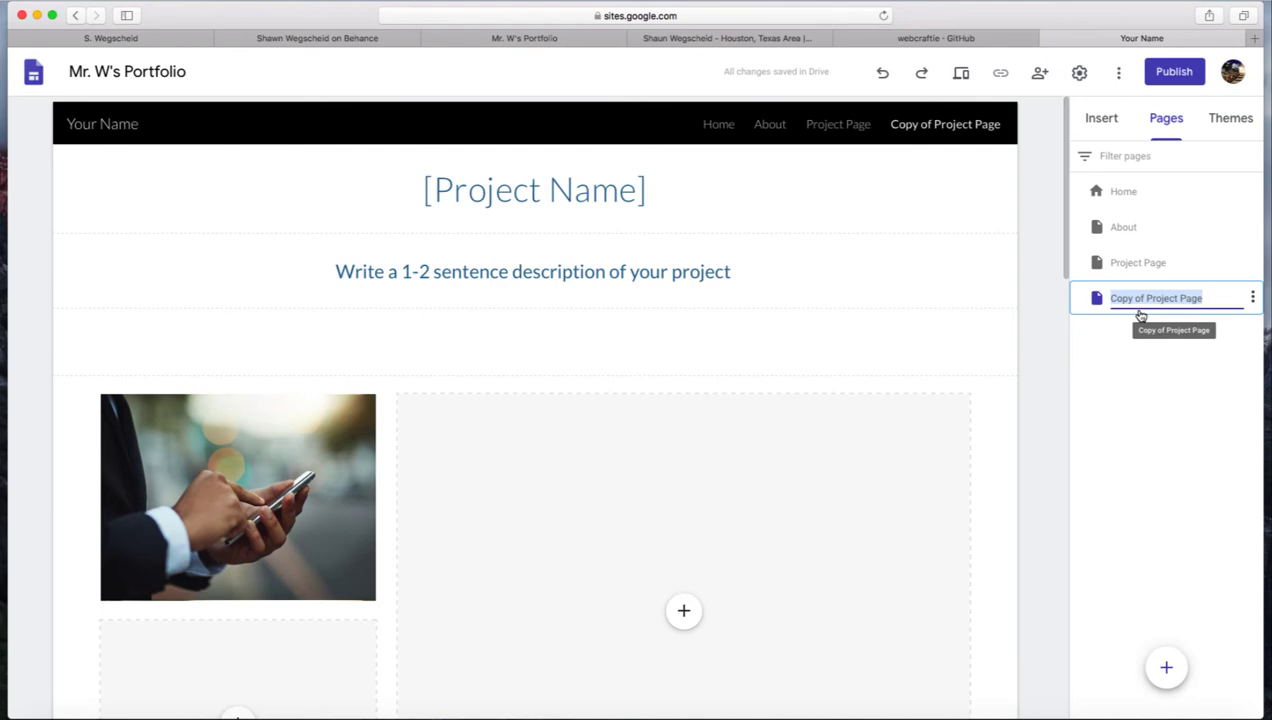
text(Contact Me)
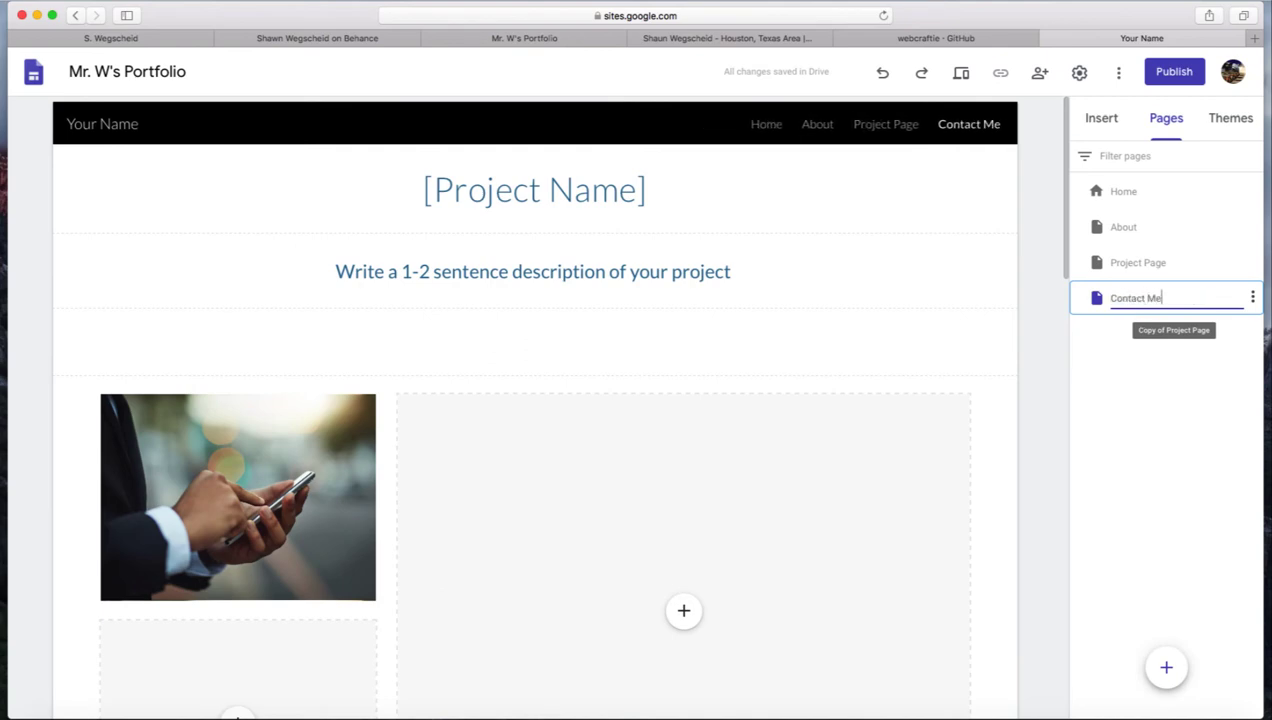
key(Return)
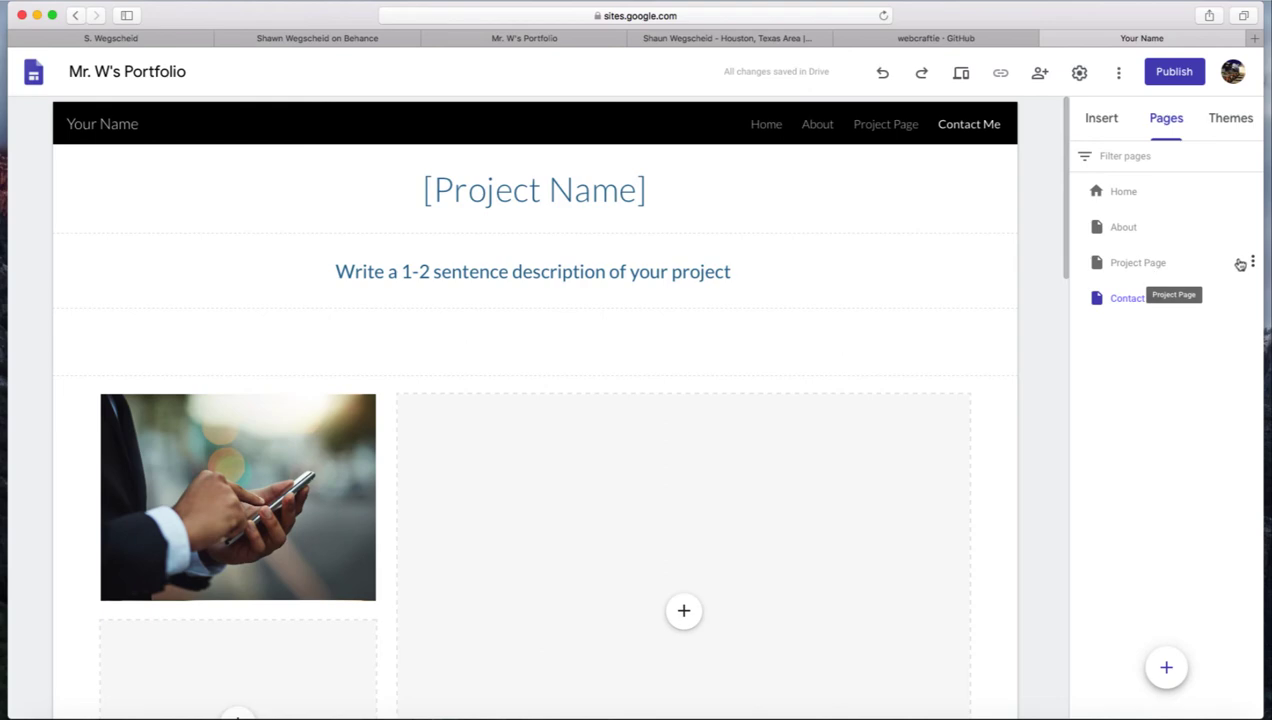
Step: Rename the original Project Page to Projects
double_click(1150, 261)
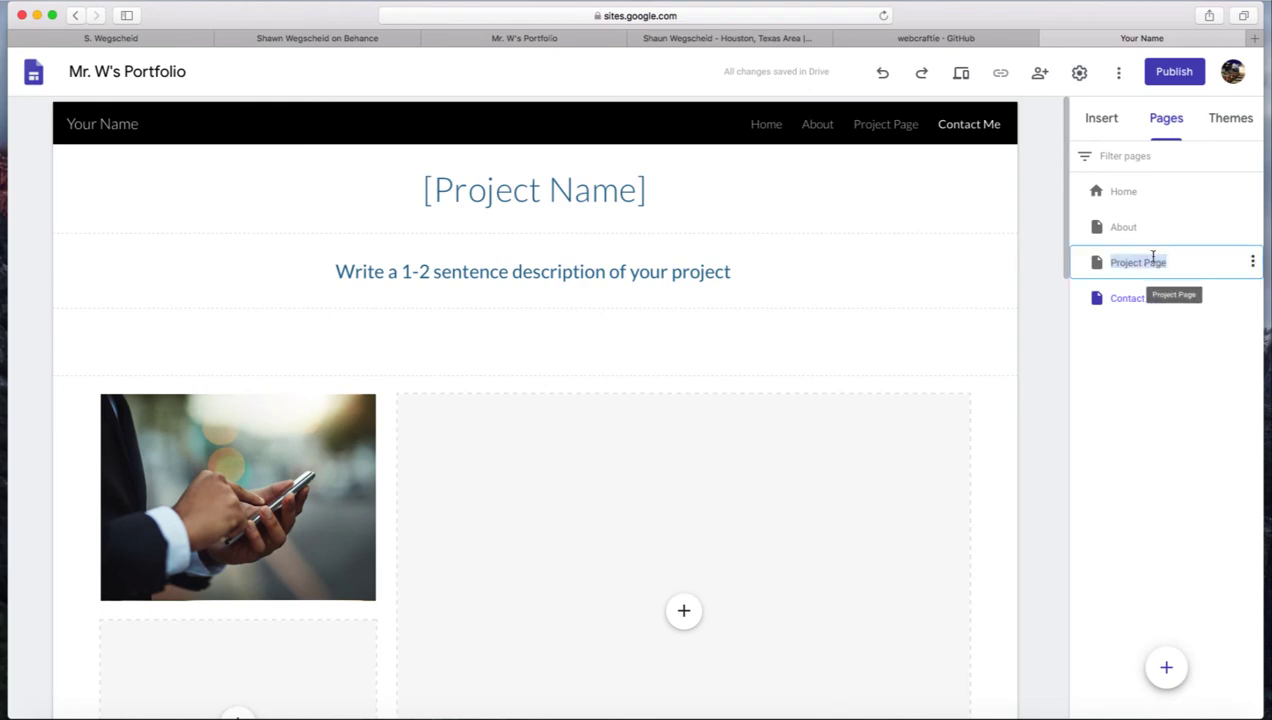
click(1145, 262)
drag(1145, 262, 1182, 260)
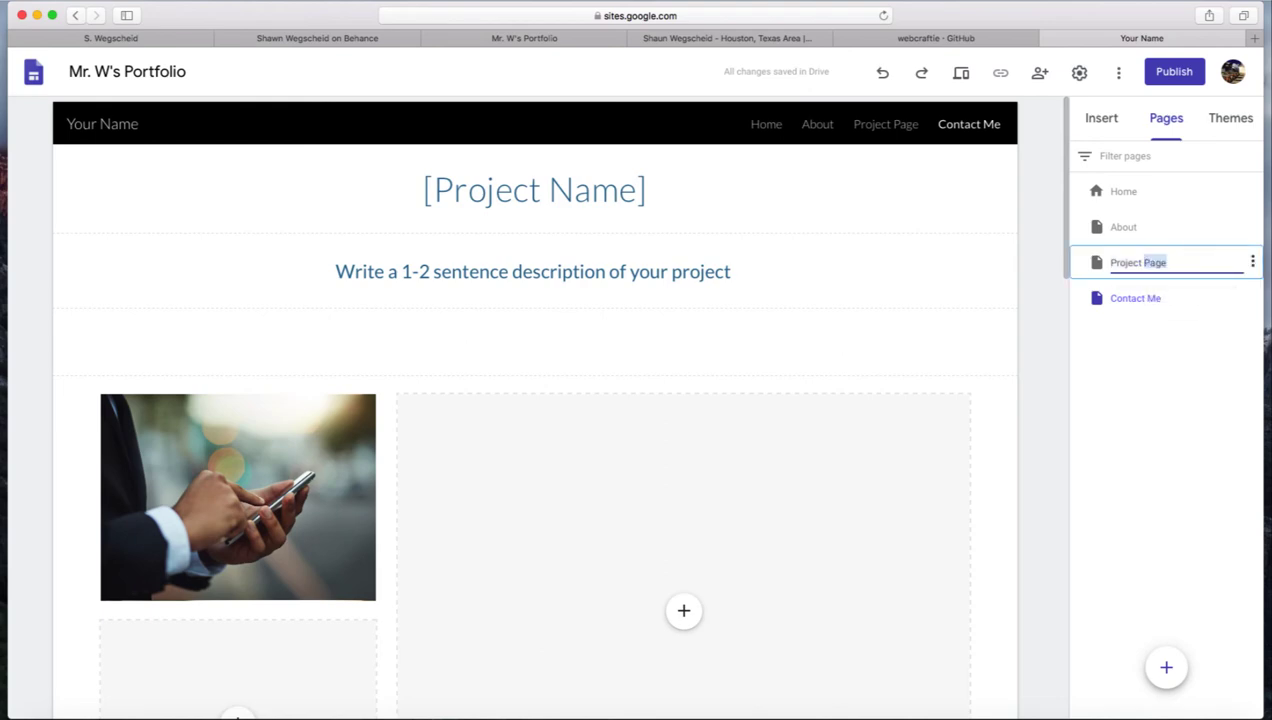
key(BackSpace)
key(BackSpace)
text(s)
key(Return)
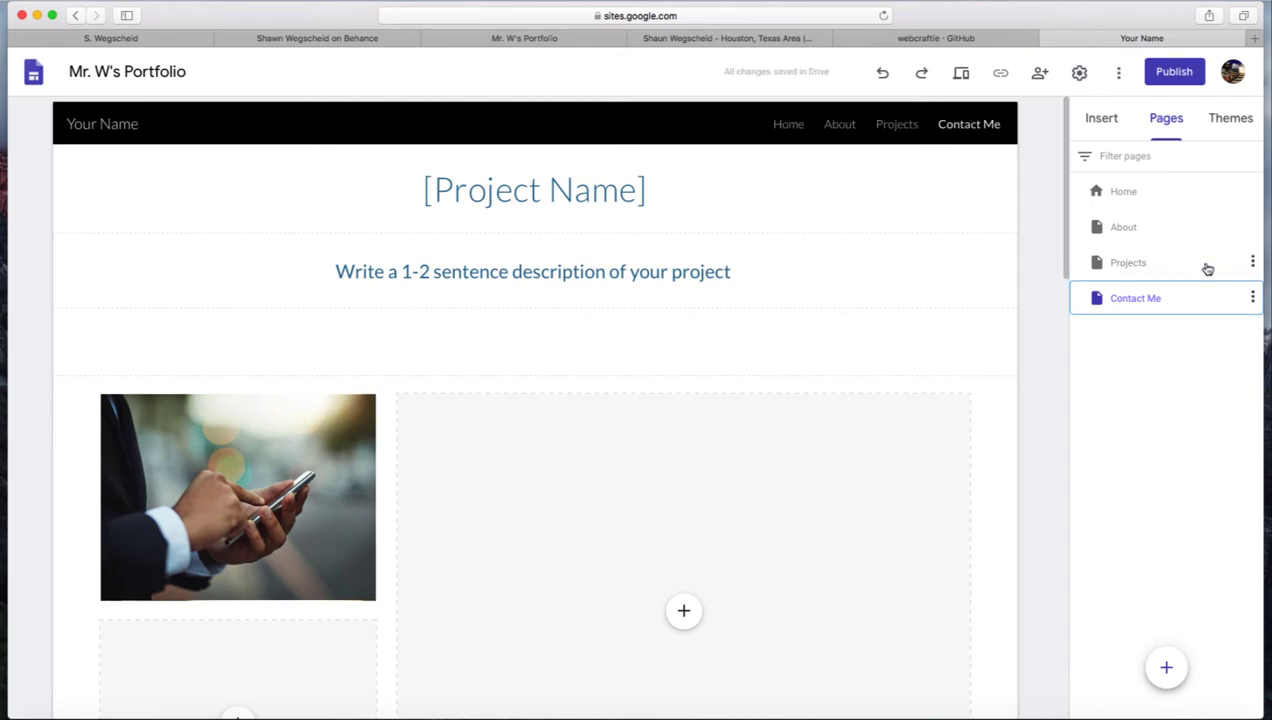
Step: Duplicate the Projects page and name the copy Video Game Project
click(1244, 263)
click(1252, 262)
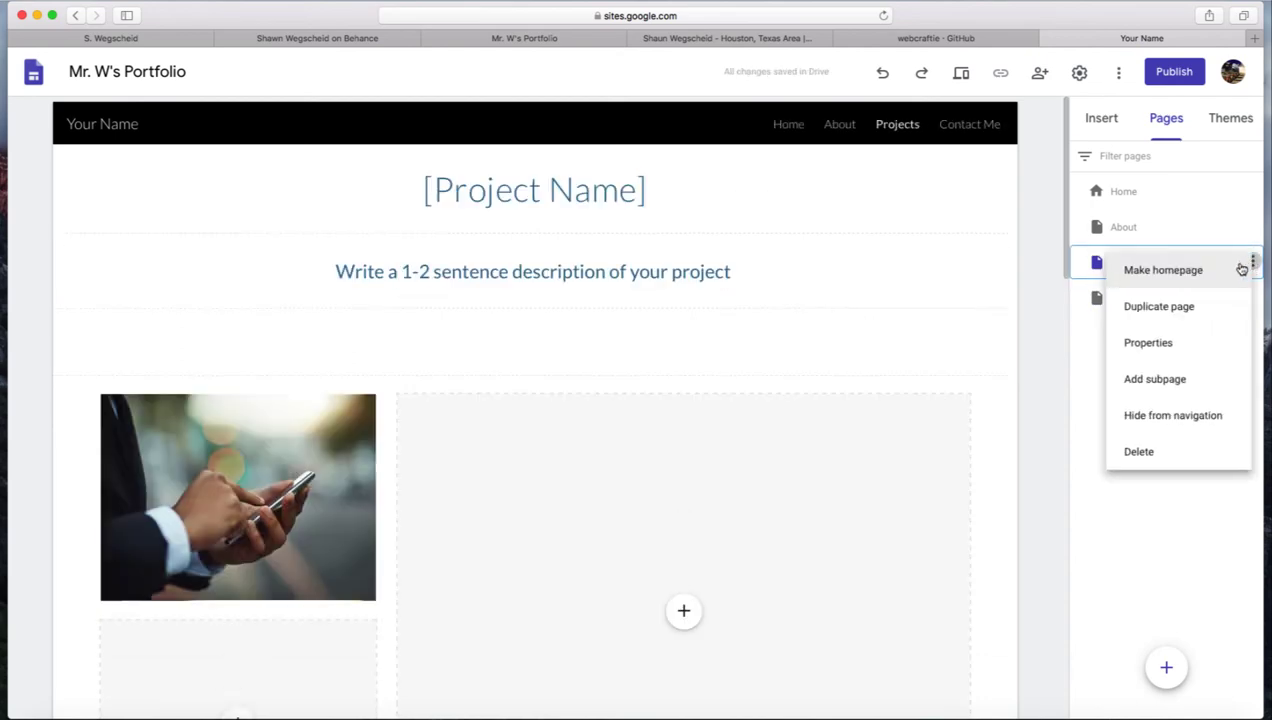
click(1180, 310)
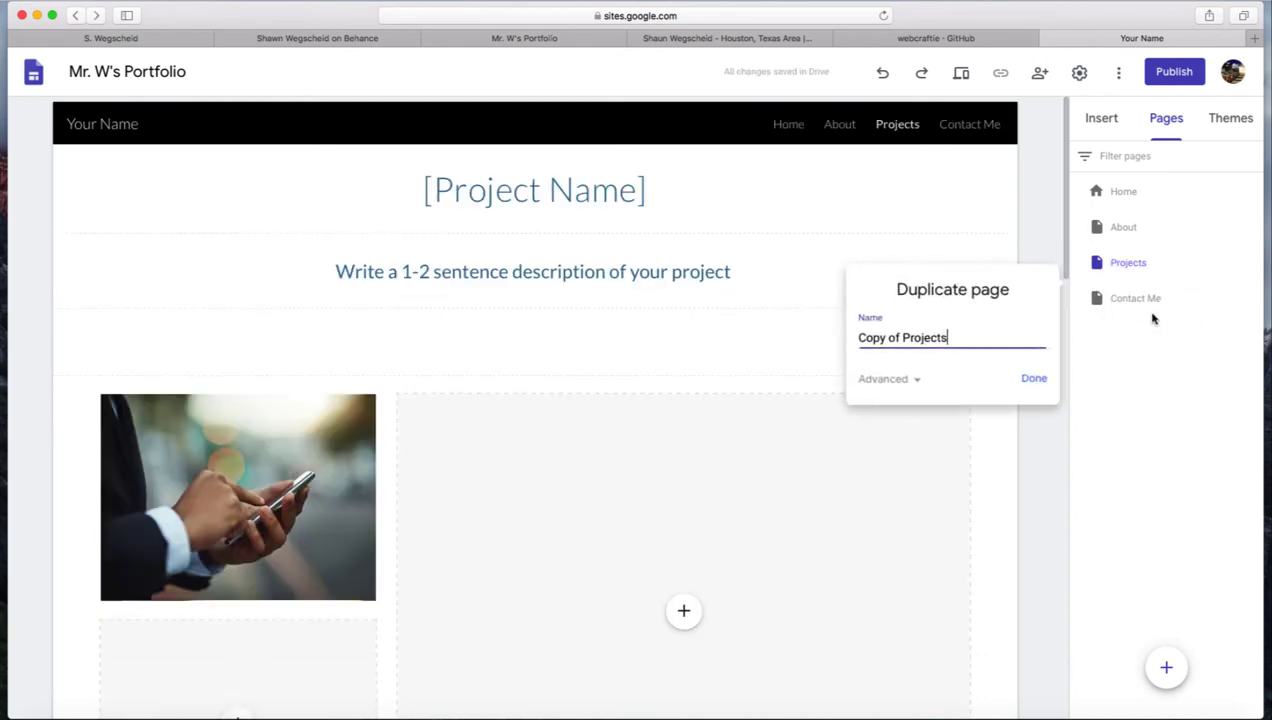
triple_click(929, 338)
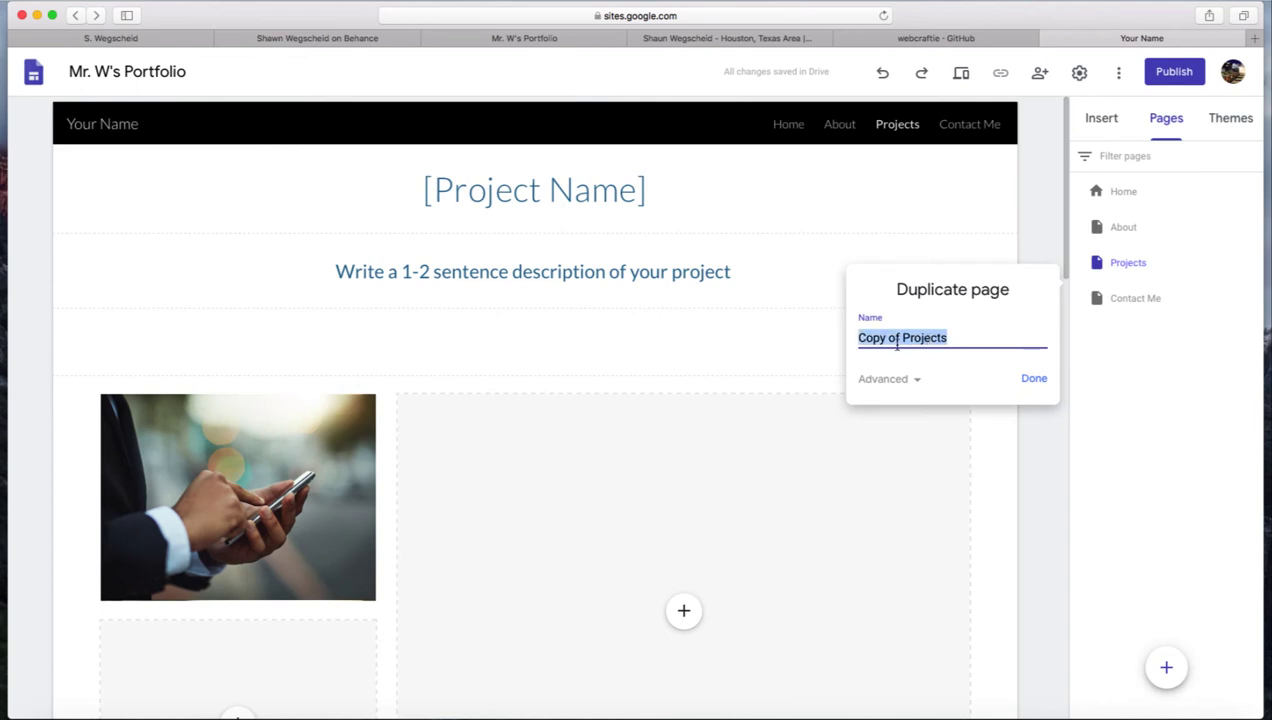
text(c)
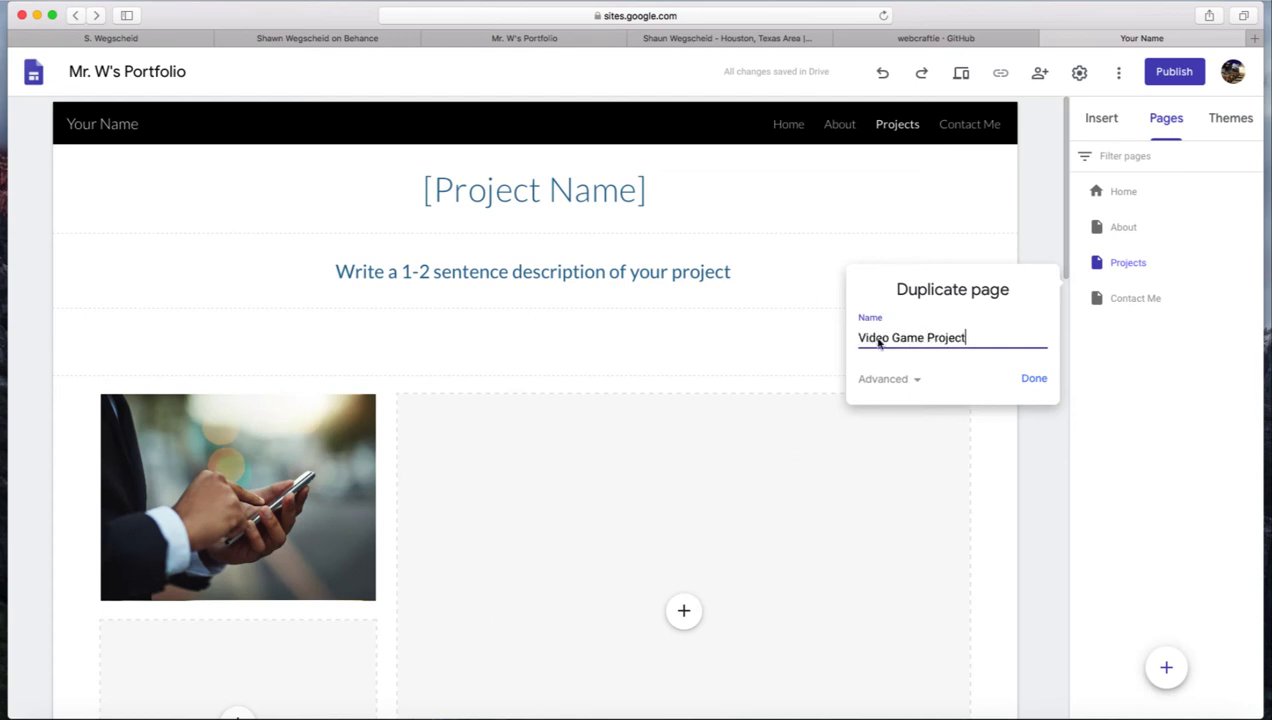
click(1034, 378)
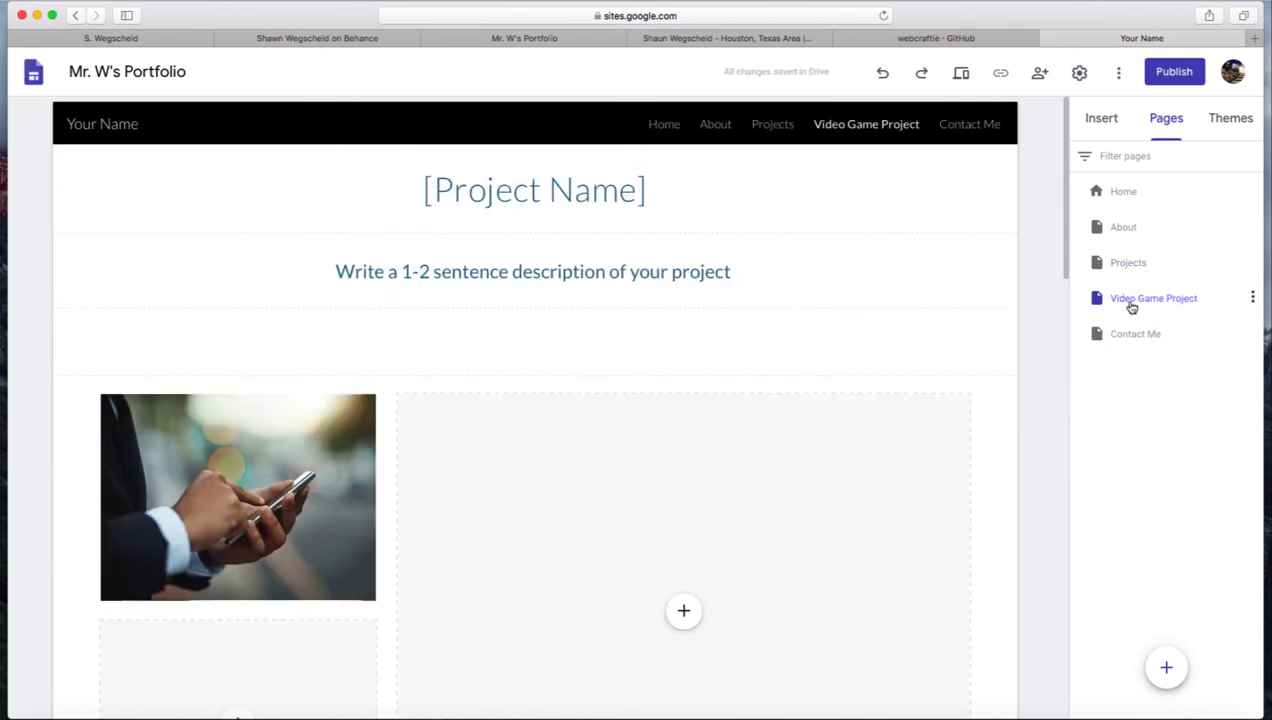
Step: Nest the Video Game Project page under Projects, and the Contact Me page under Video Game Project
drag(1124, 301, 1142, 264)
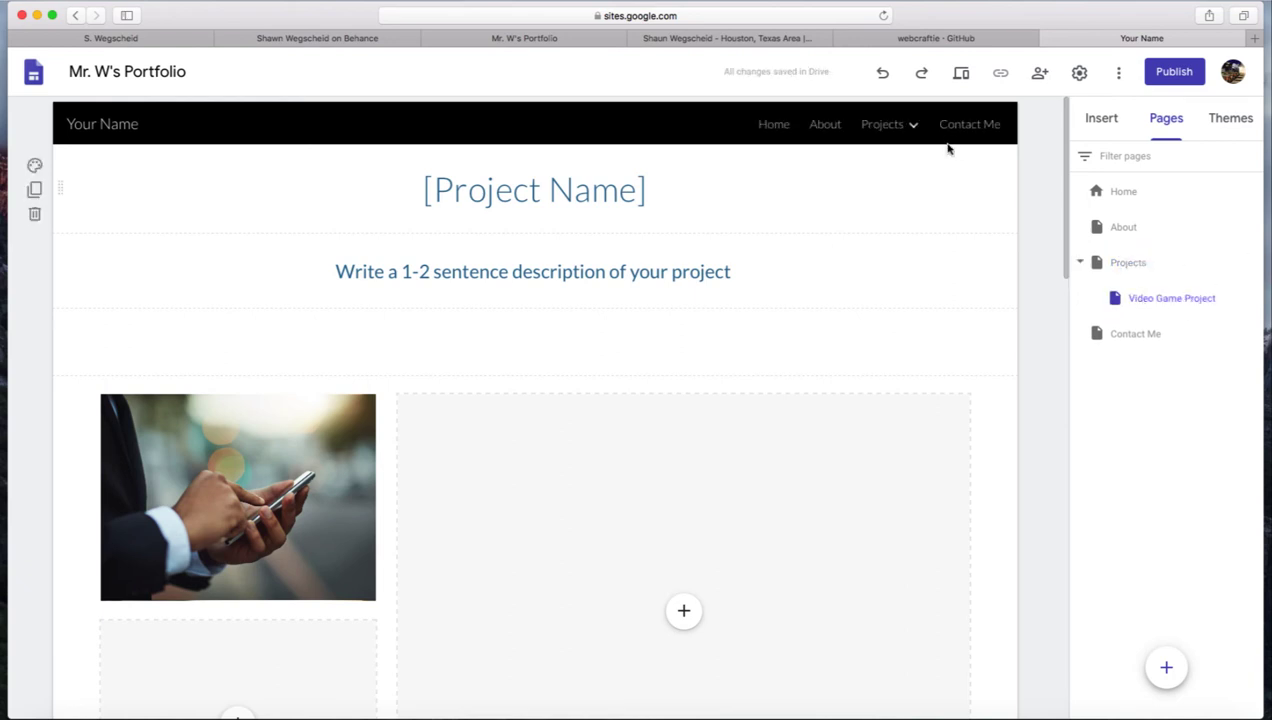
mouse_move(915, 131)
drag(1127, 335, 1160, 320)
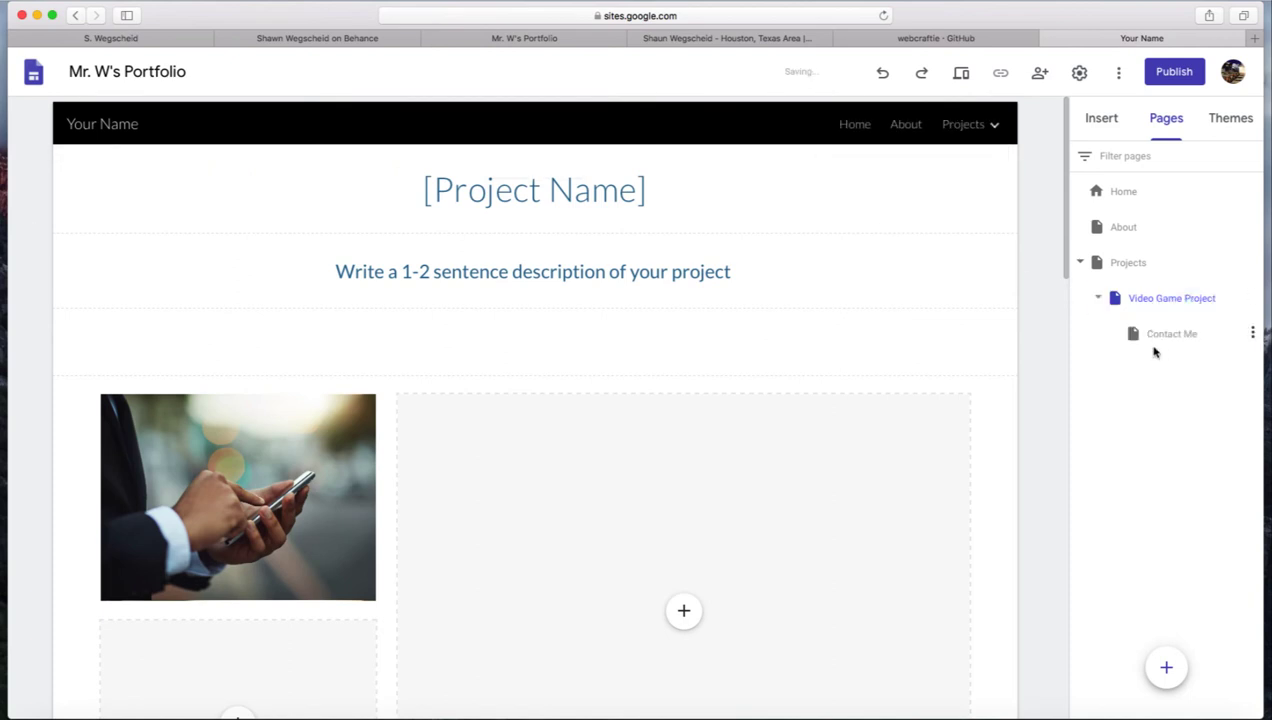
mouse_move(993, 127)
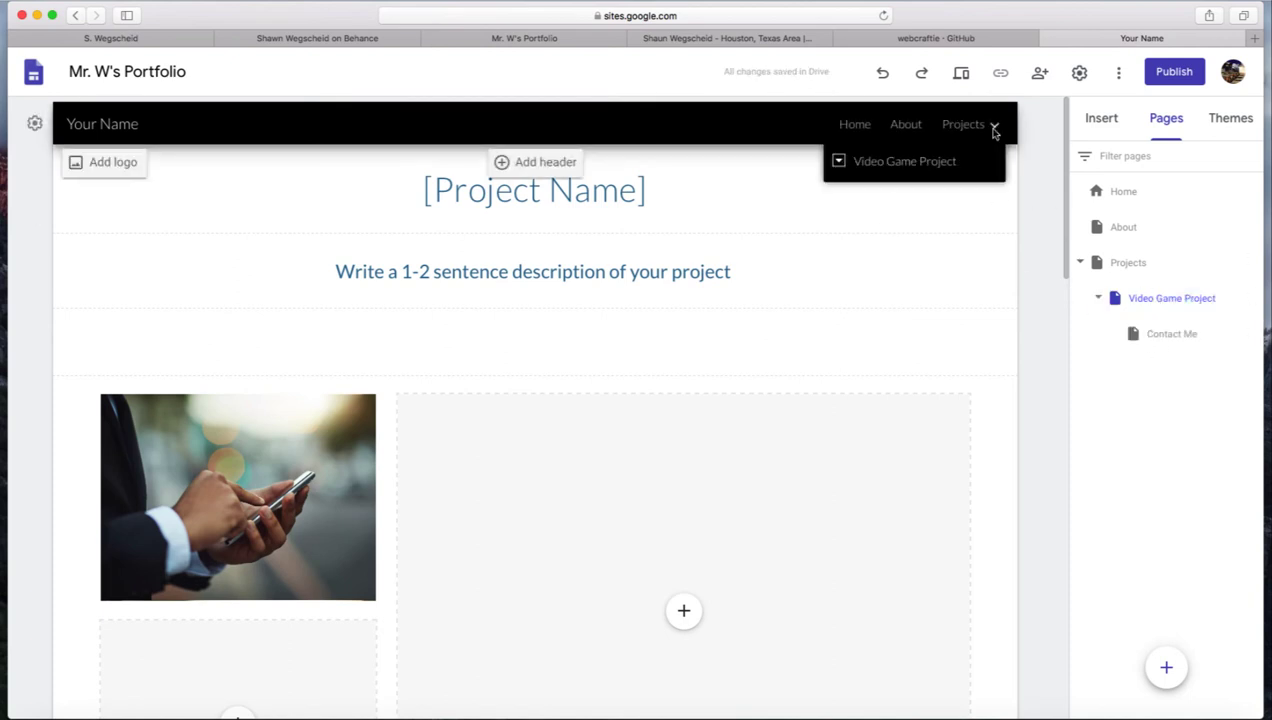
click(839, 162)
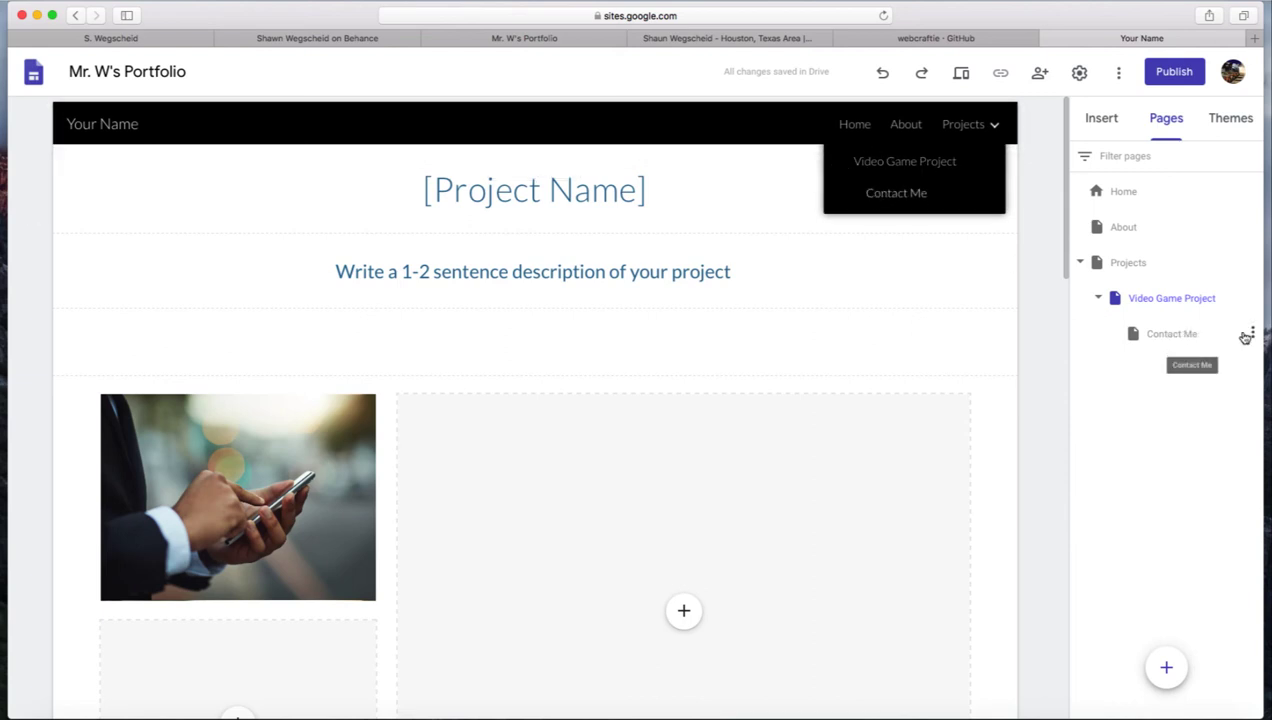
Step: Hide the Contact Me page from the site navigation, and check the Projects navigation entry
click(1252, 334)
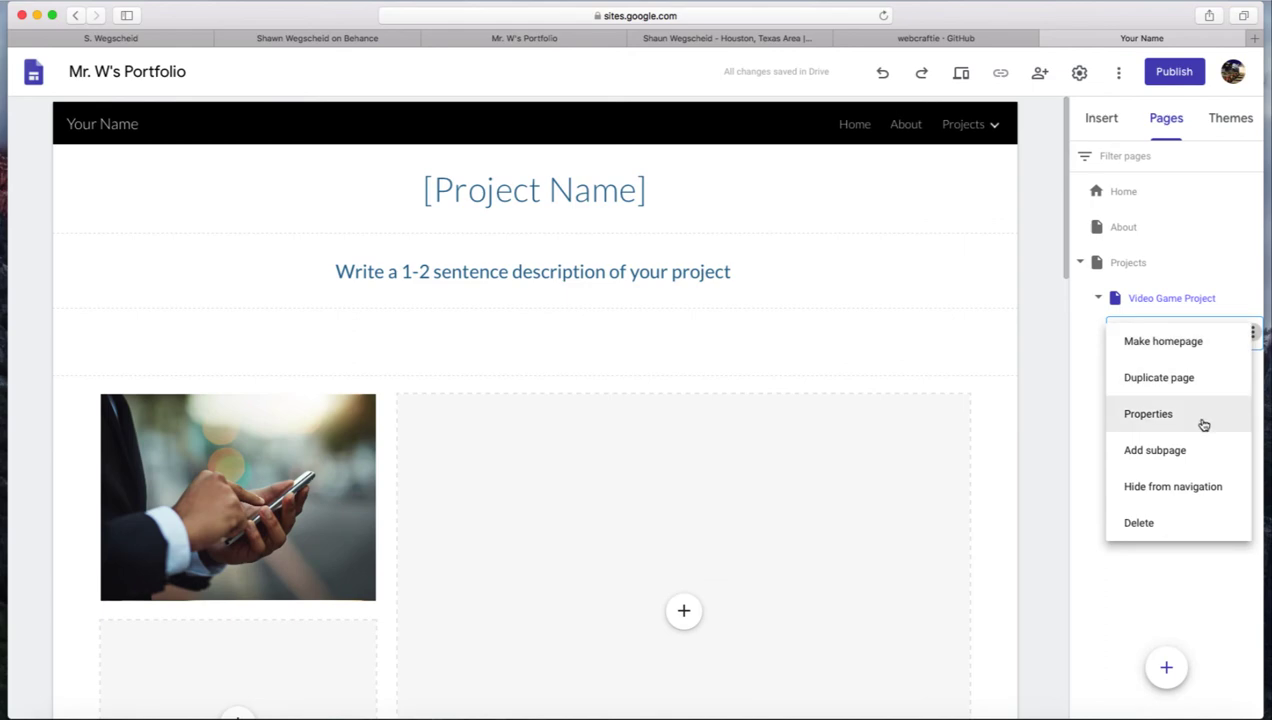
click(1172, 487)
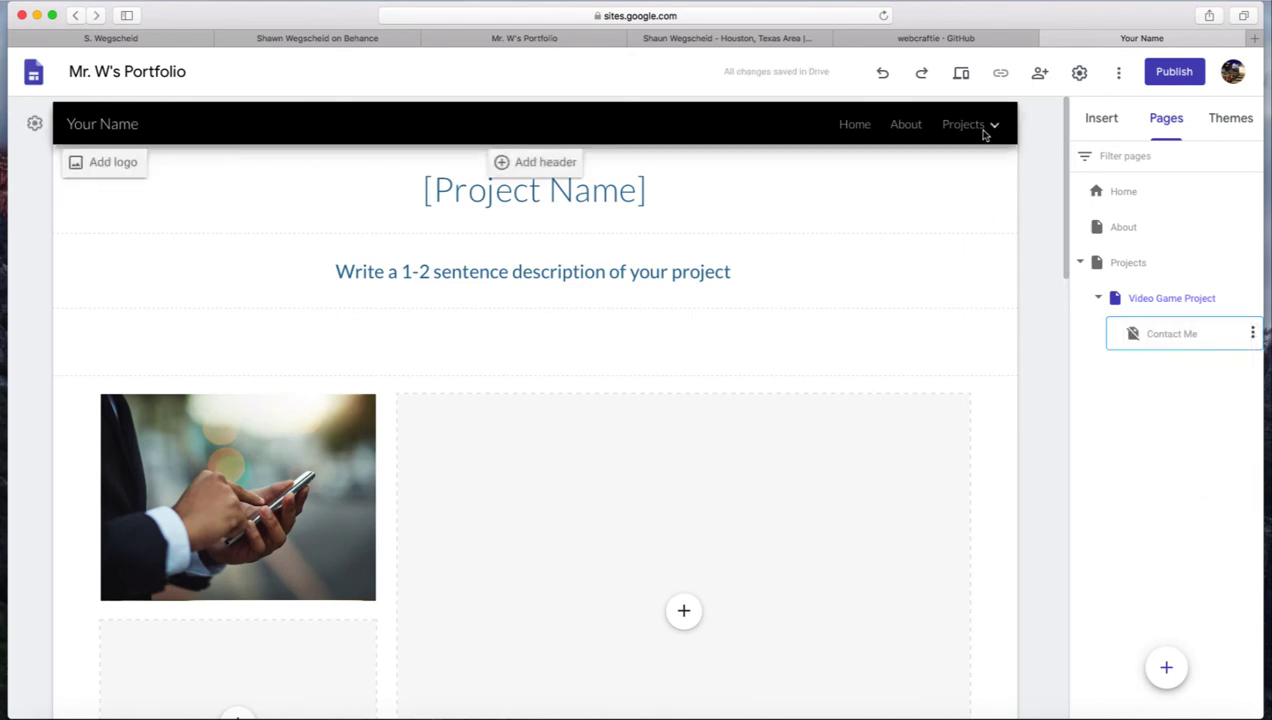
mouse_move(976, 143)
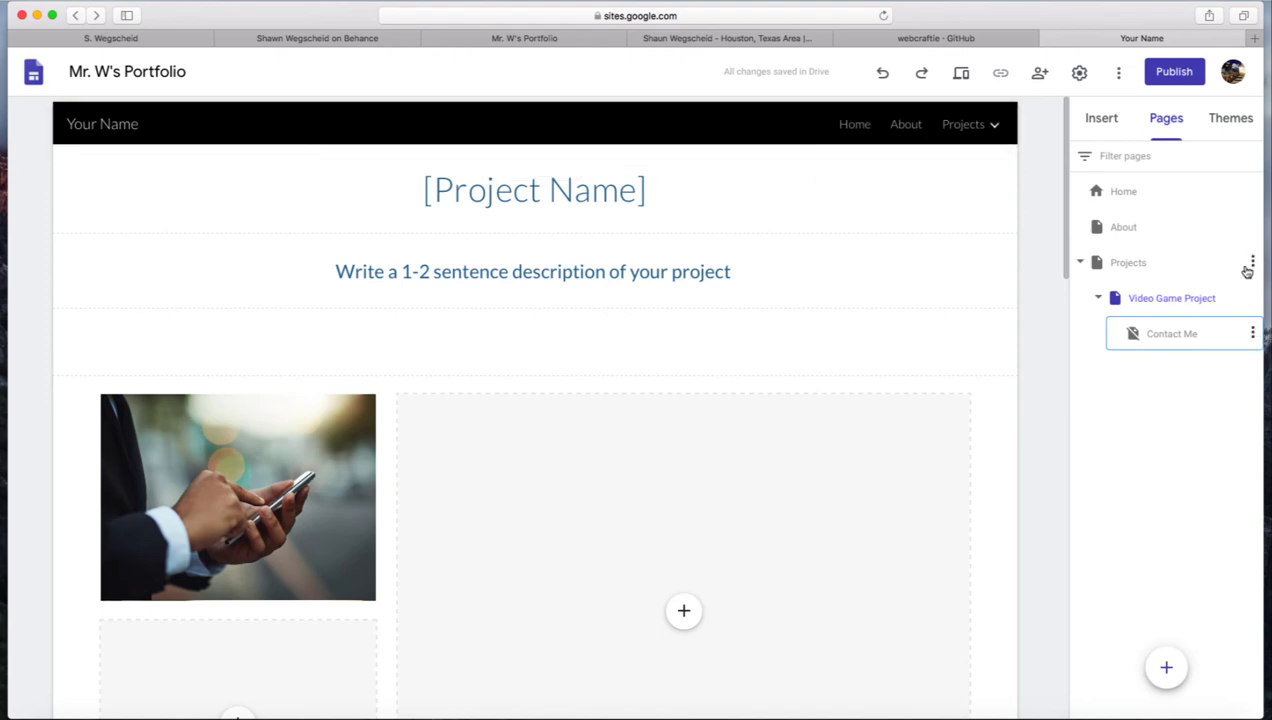
Step: Create a new page without entering a name, and make it a subpage of About
click(1252, 226)
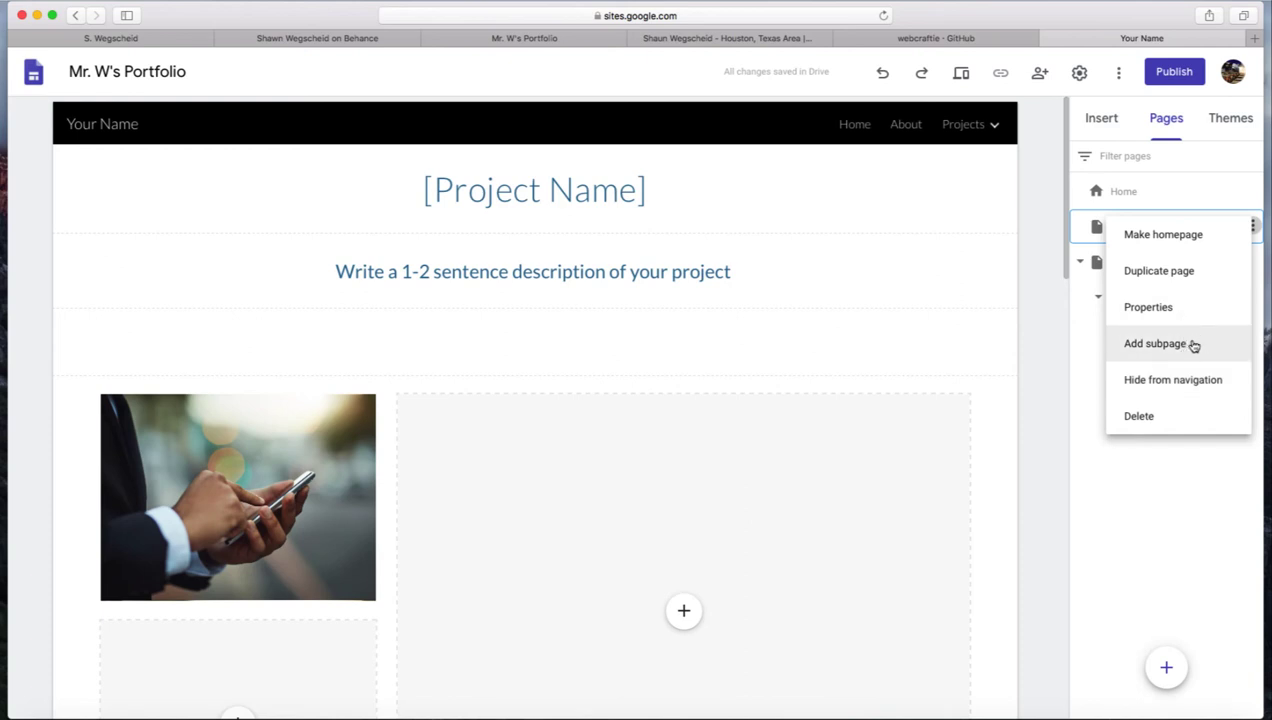
click(1189, 474)
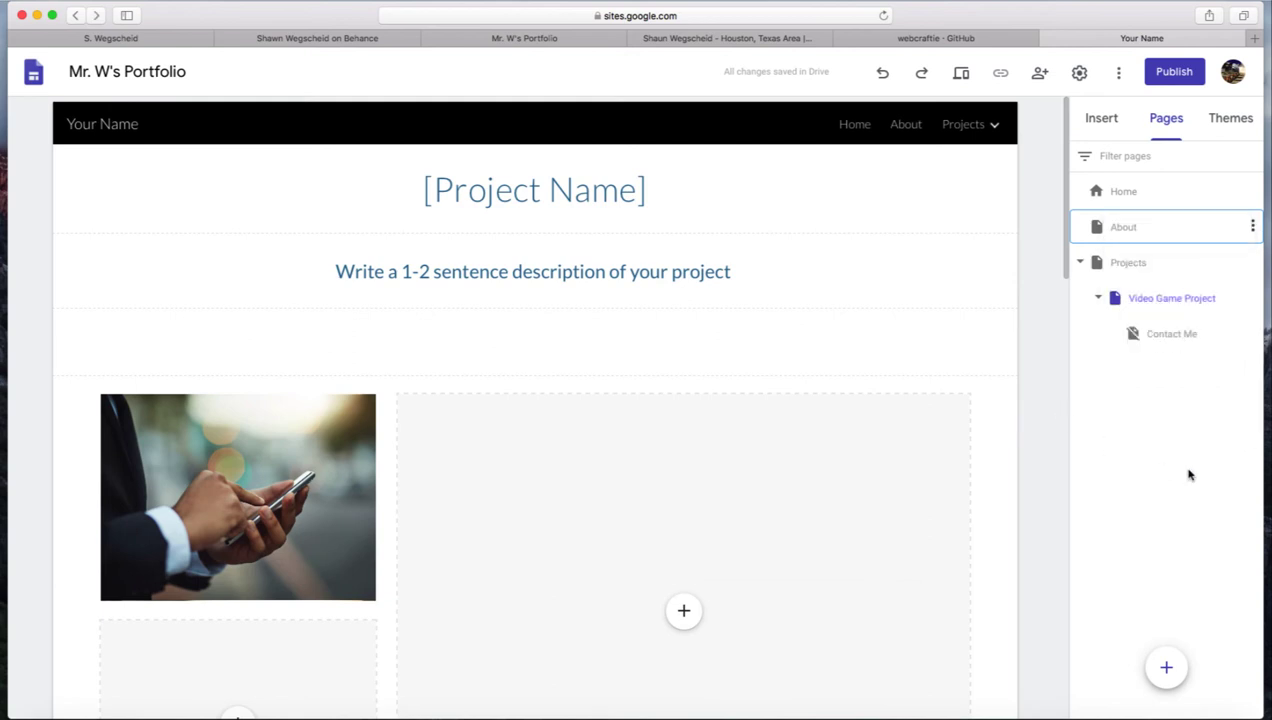
click(1166, 667)
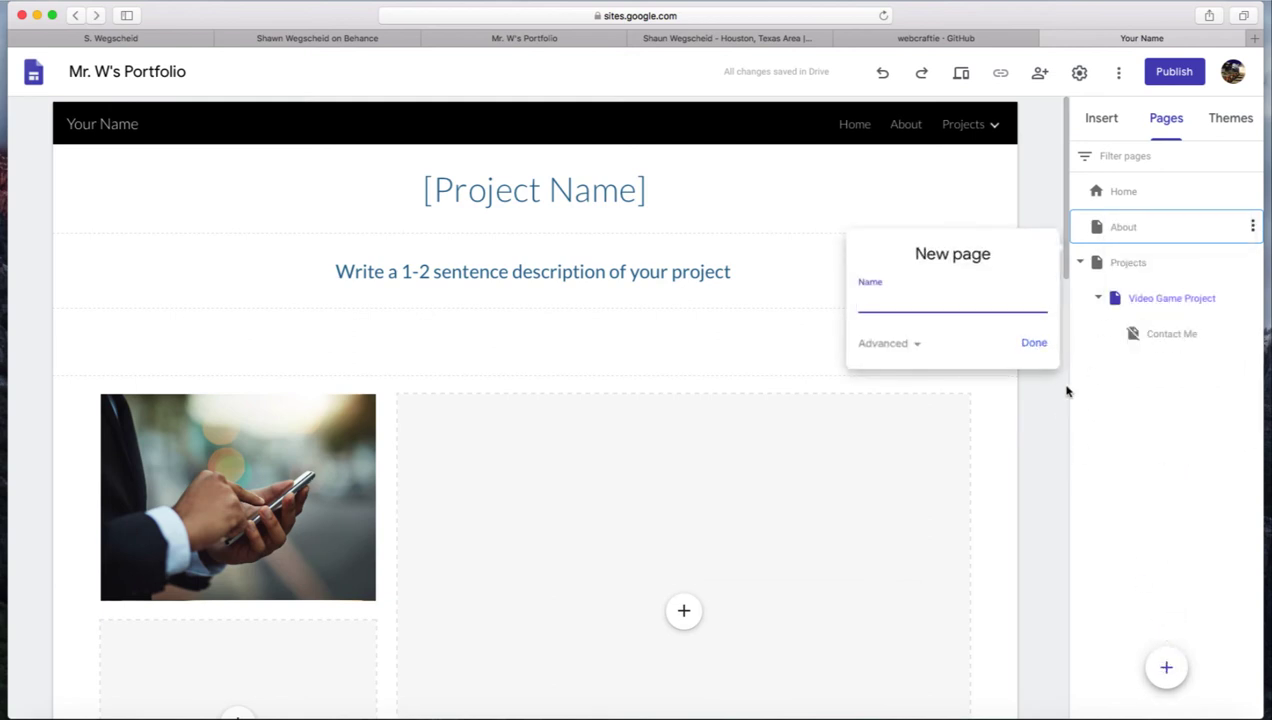
click(1034, 343)
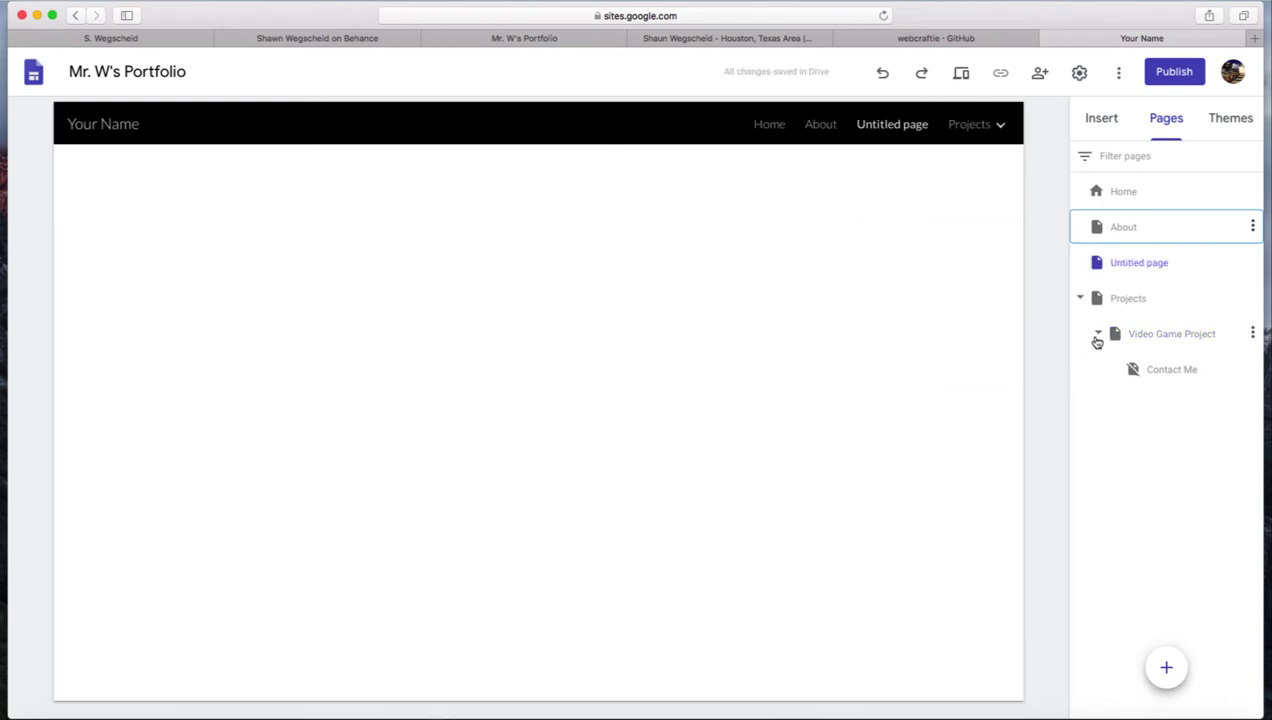
drag(1110, 262, 1187, 238)
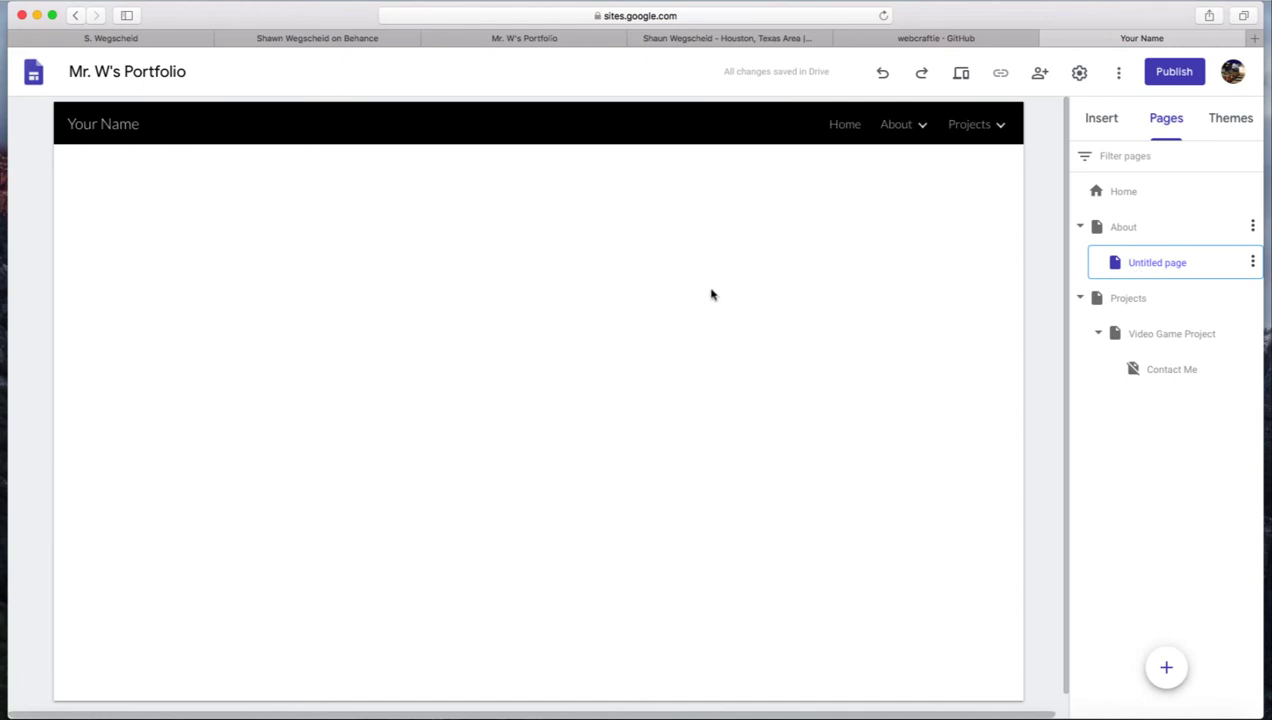
Step: Delete the untitled subpage under About
click(1101, 118)
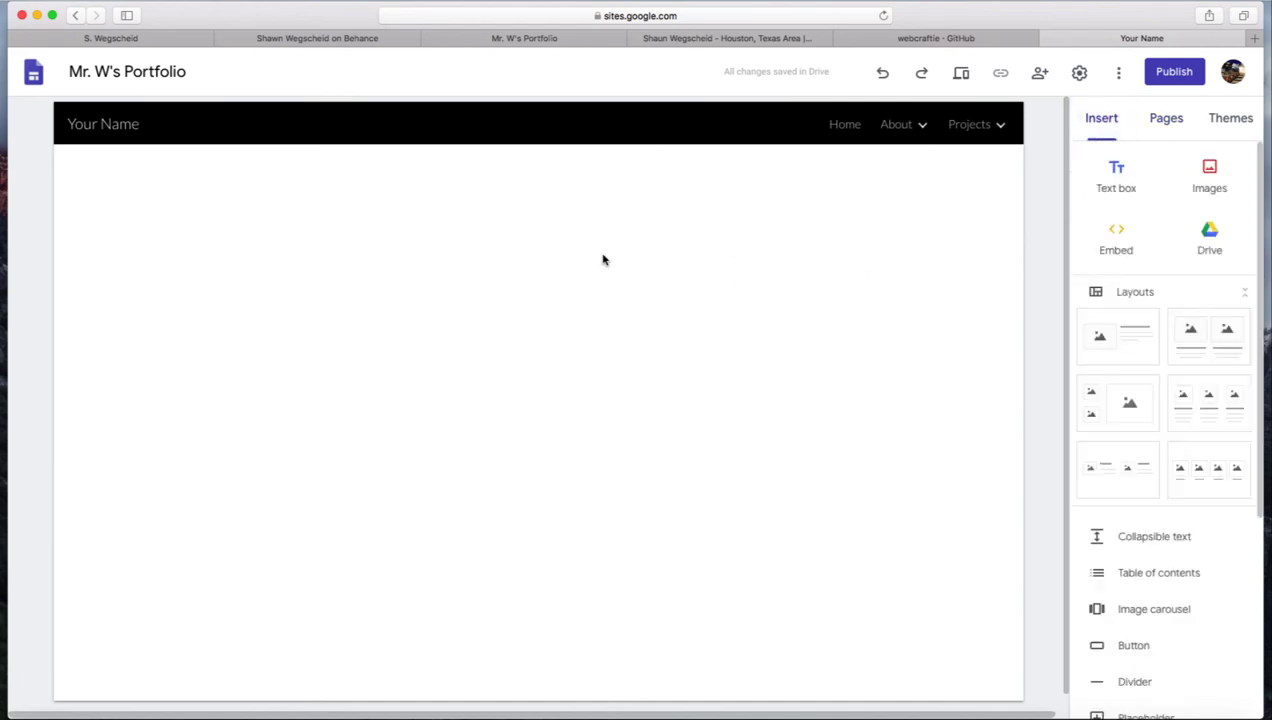
click(1164, 120)
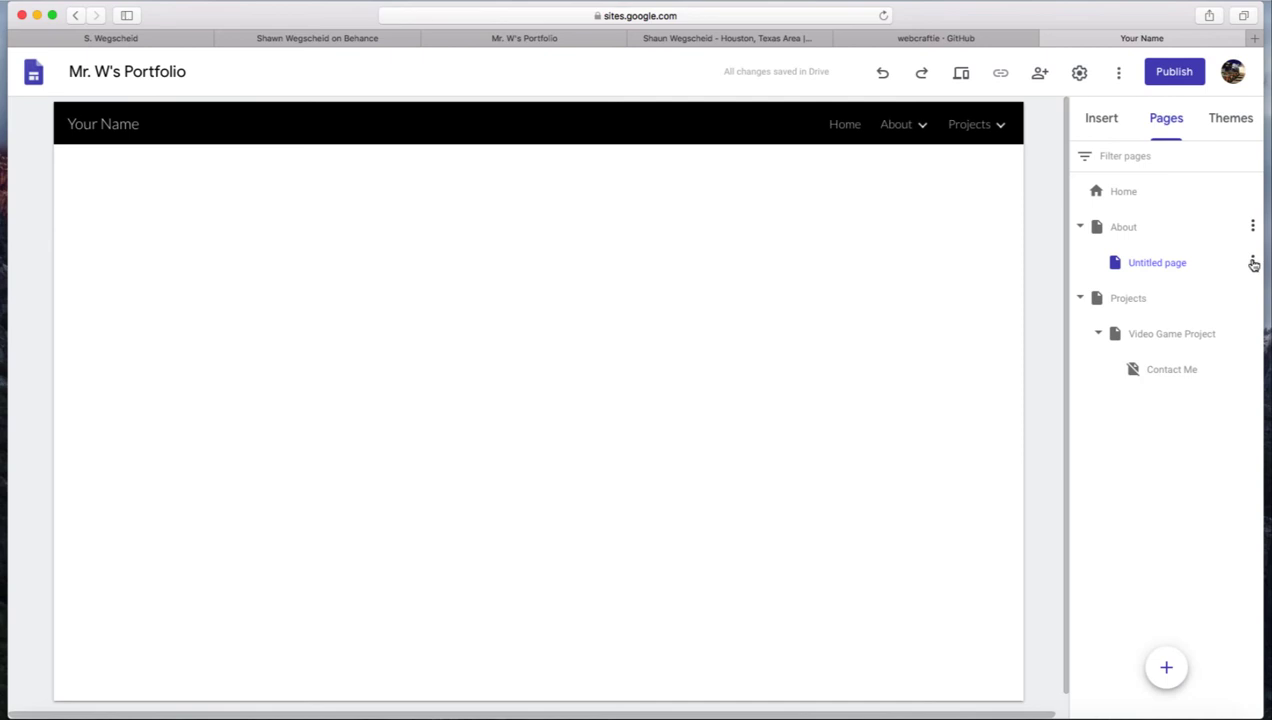
click(1253, 263)
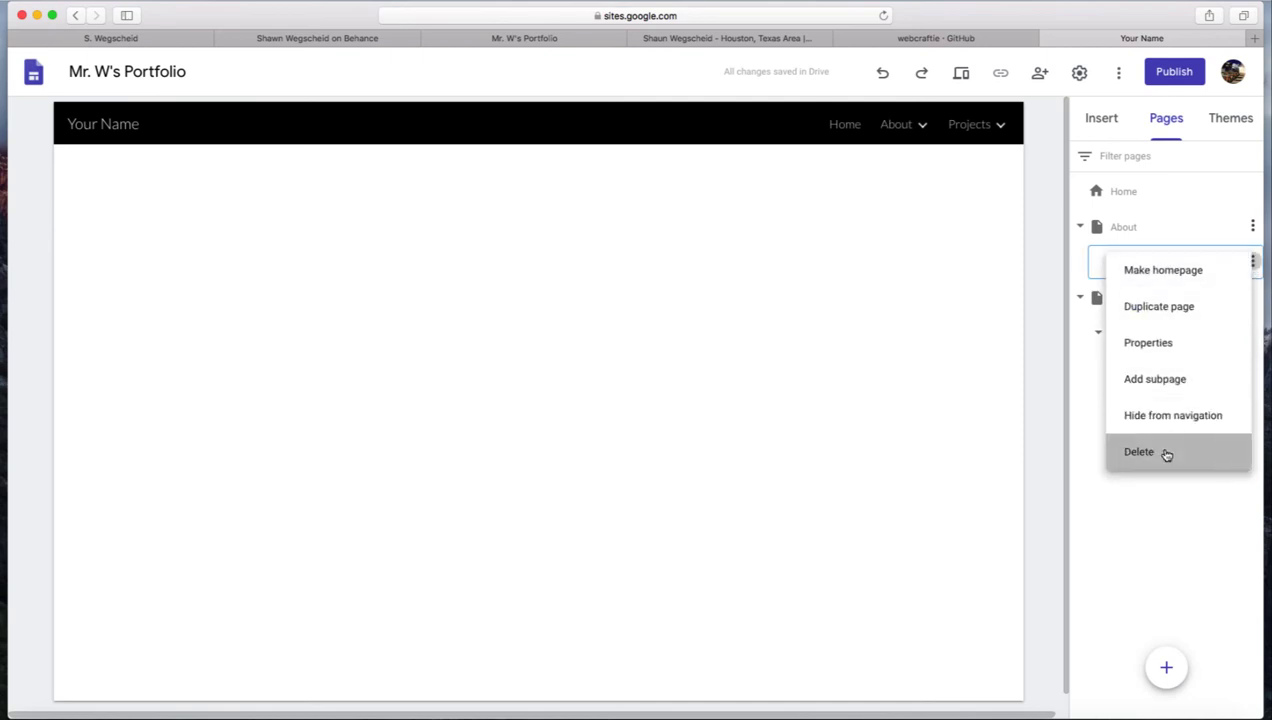
click(1164, 452)
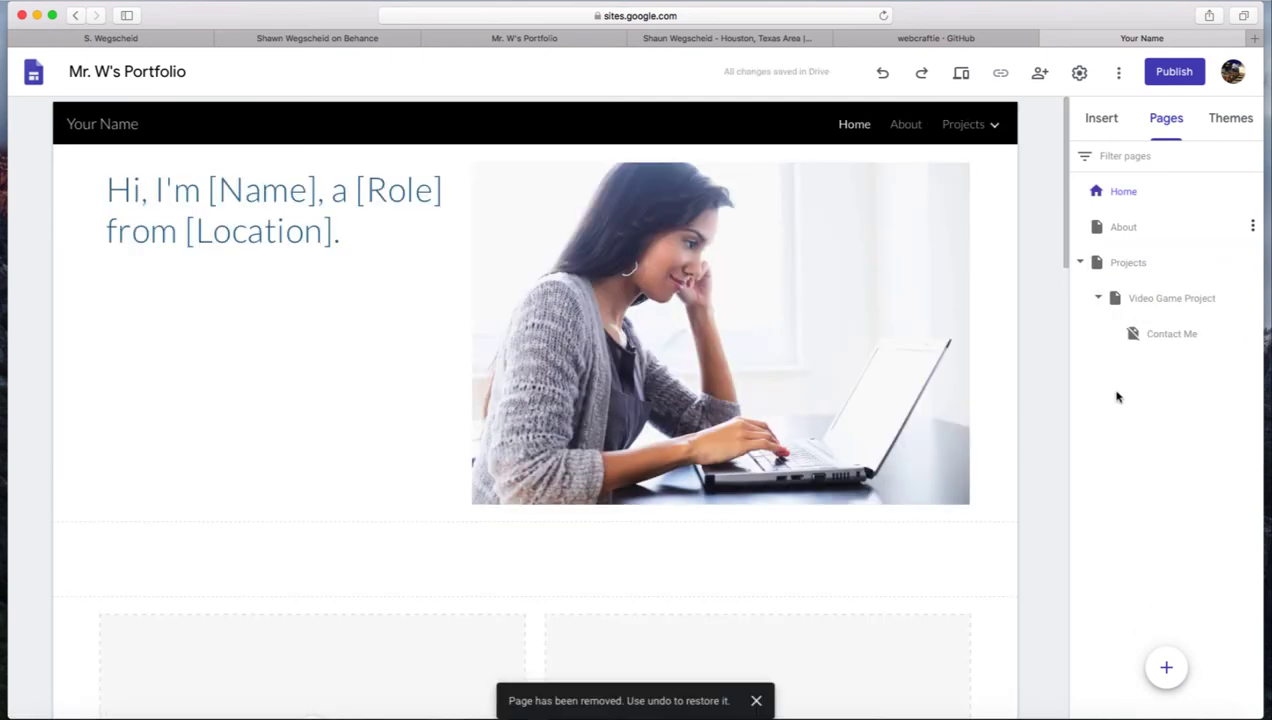
Step: Move the Contact Me page out to the top level below Projects and show it in the site navigation
drag(1153, 334, 1093, 360)
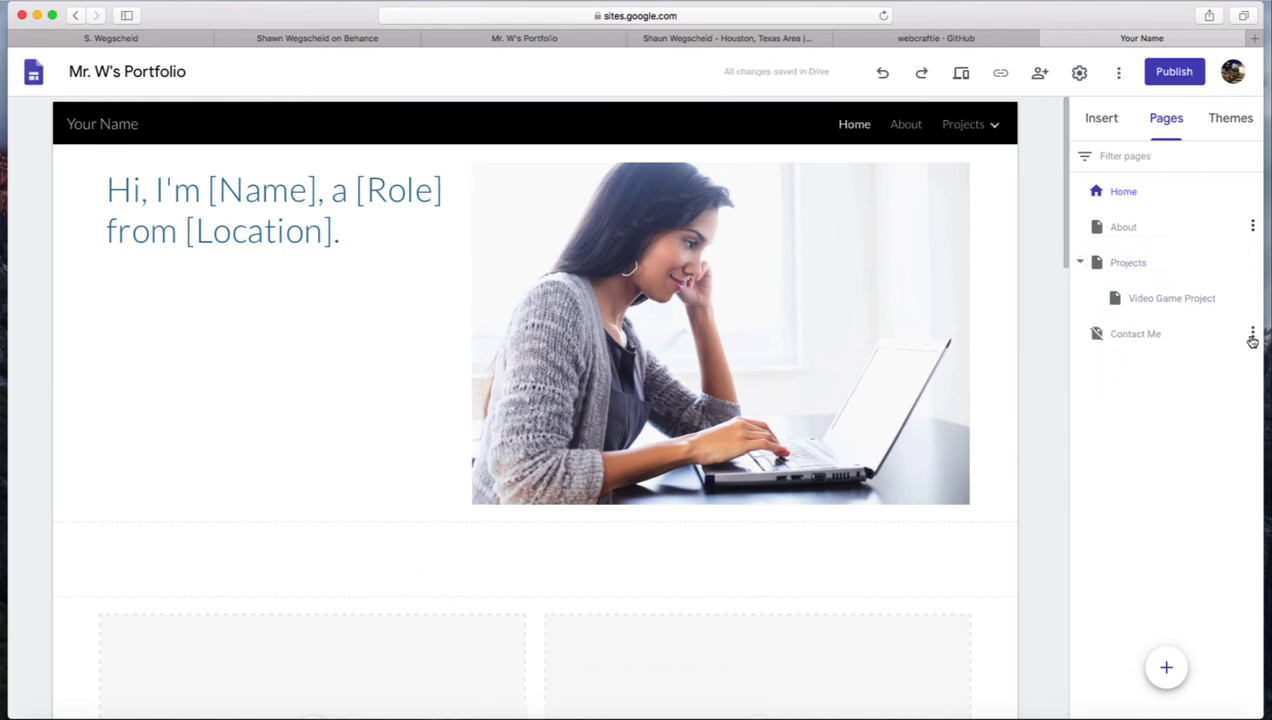
click(1253, 334)
click(1167, 487)
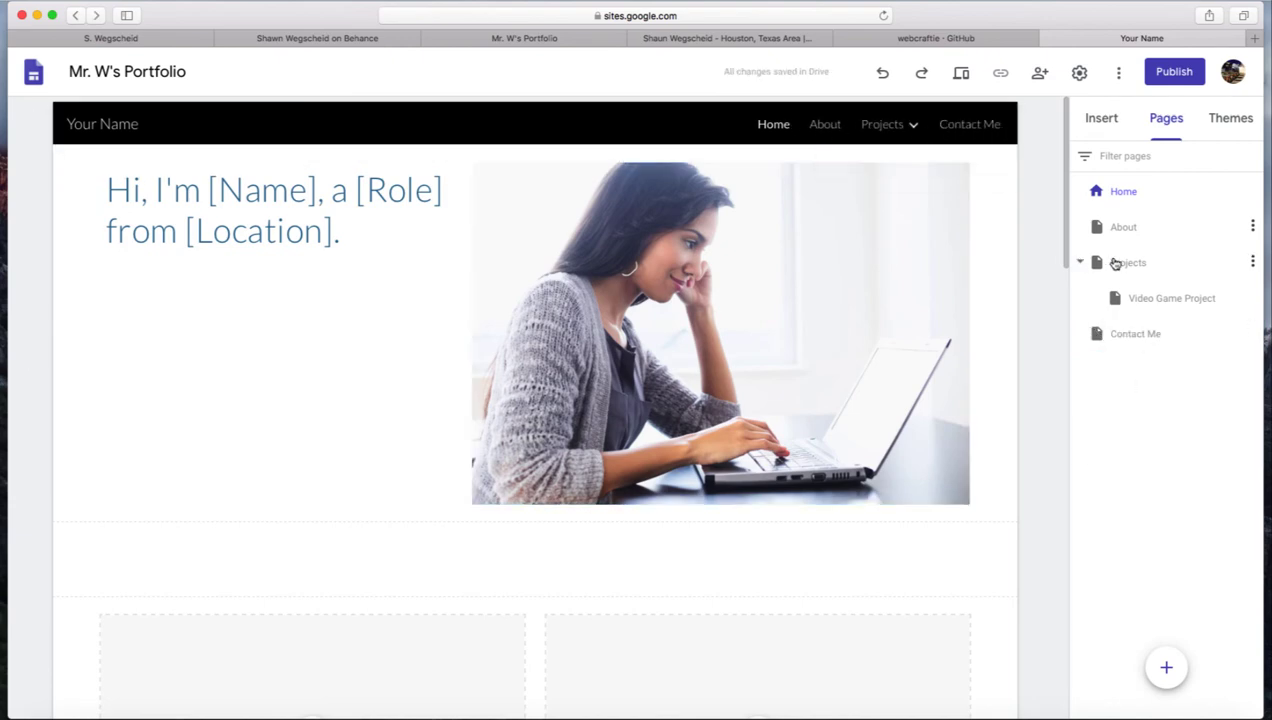
drag(1110, 262, 1134, 317)
Step: Try the Aristotle, Diplomat, Vision and Level themes on the site
click(1226, 124)
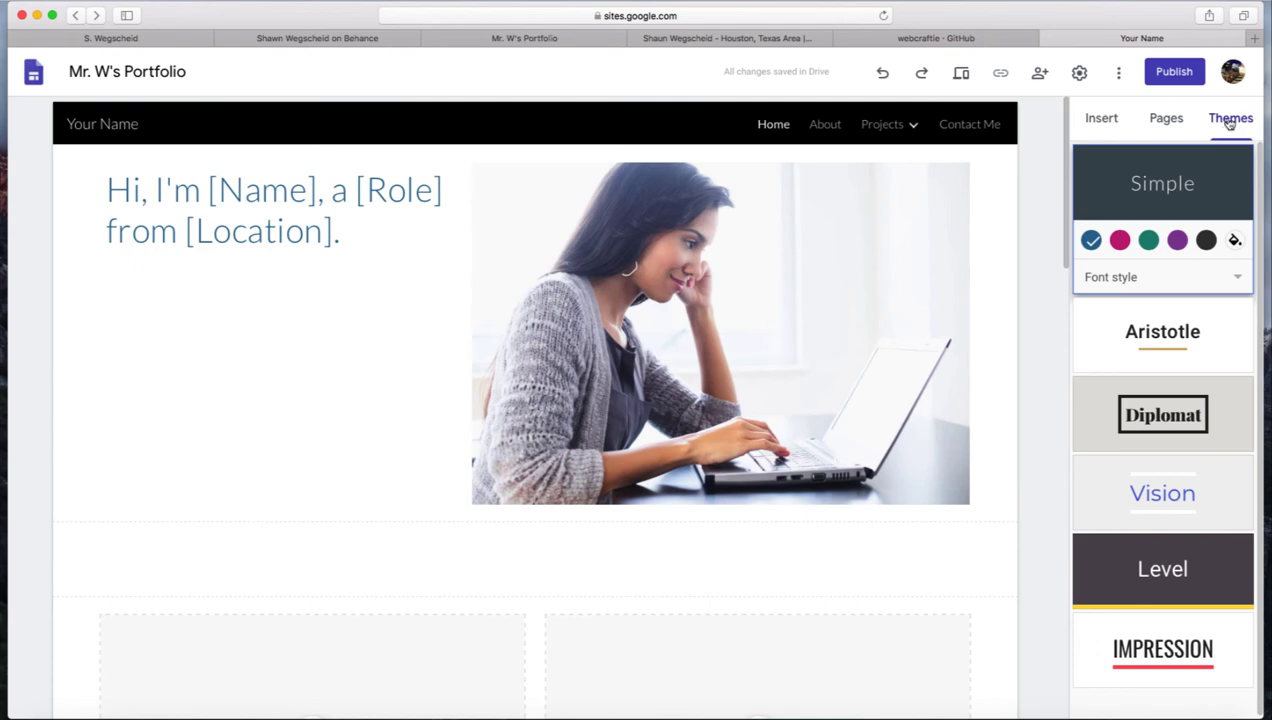
click(1153, 338)
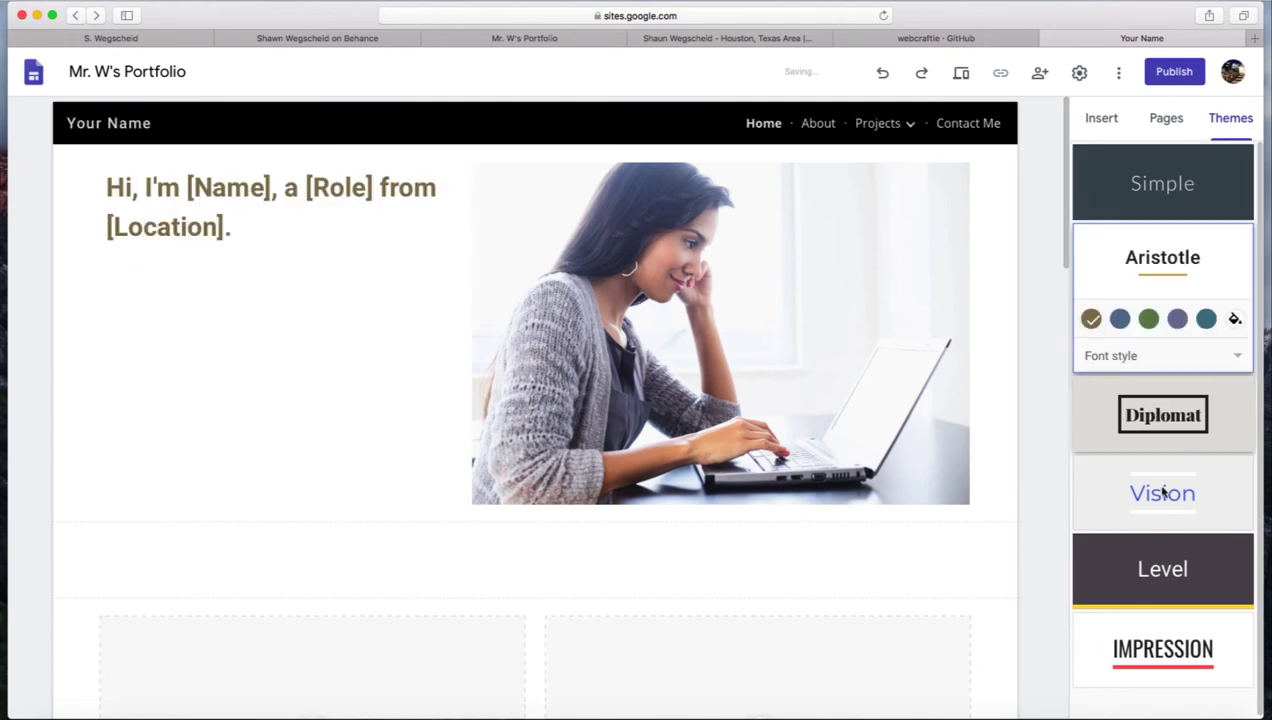
click(1162, 415)
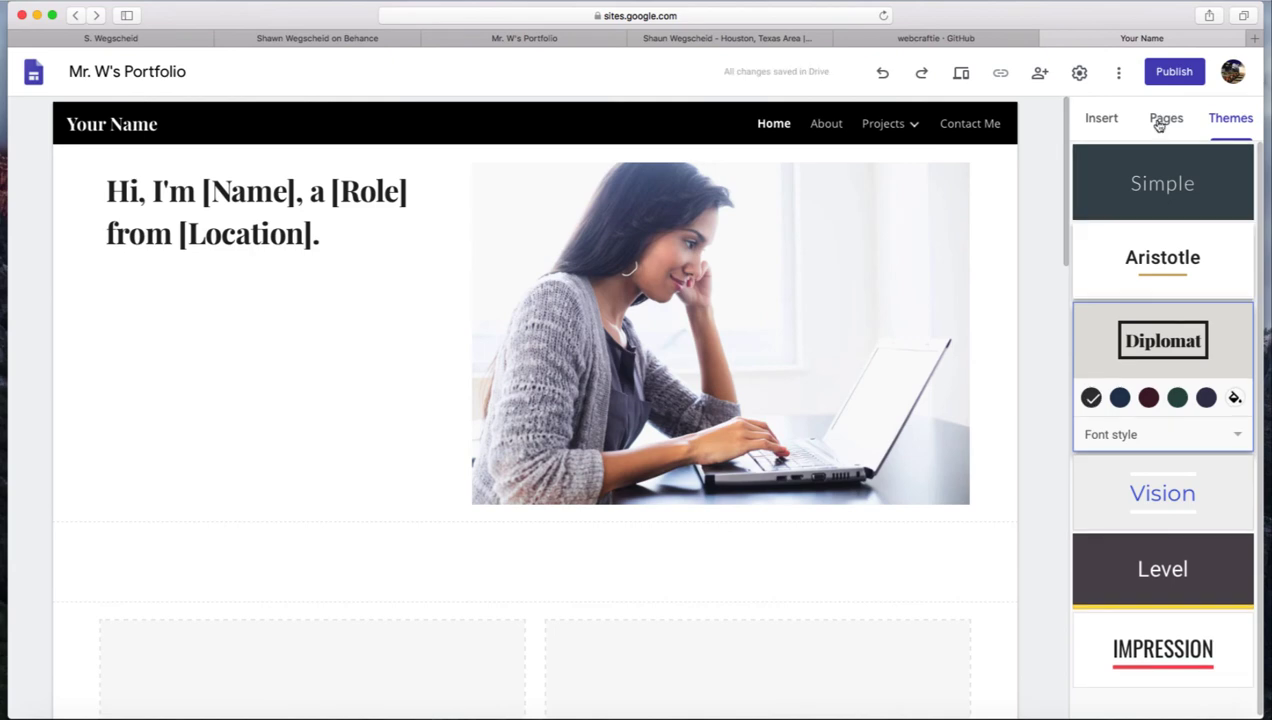
click(1160, 120)
click(1230, 117)
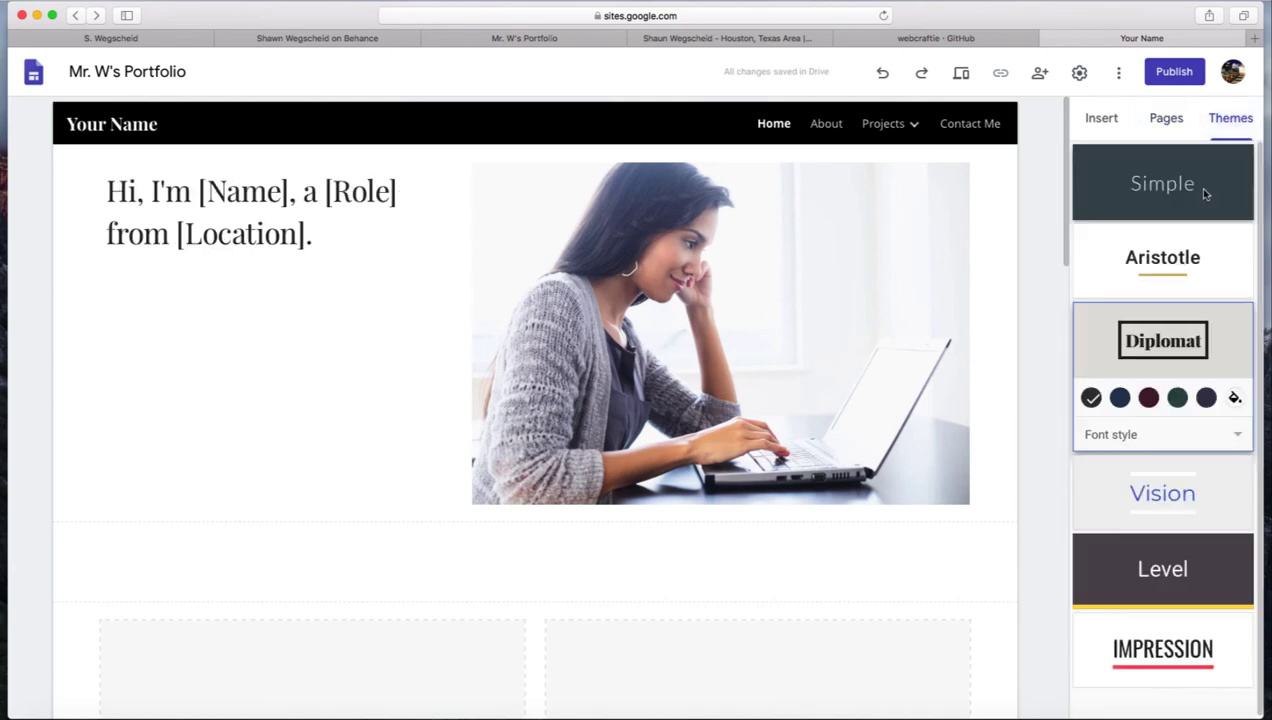
click(1178, 487)
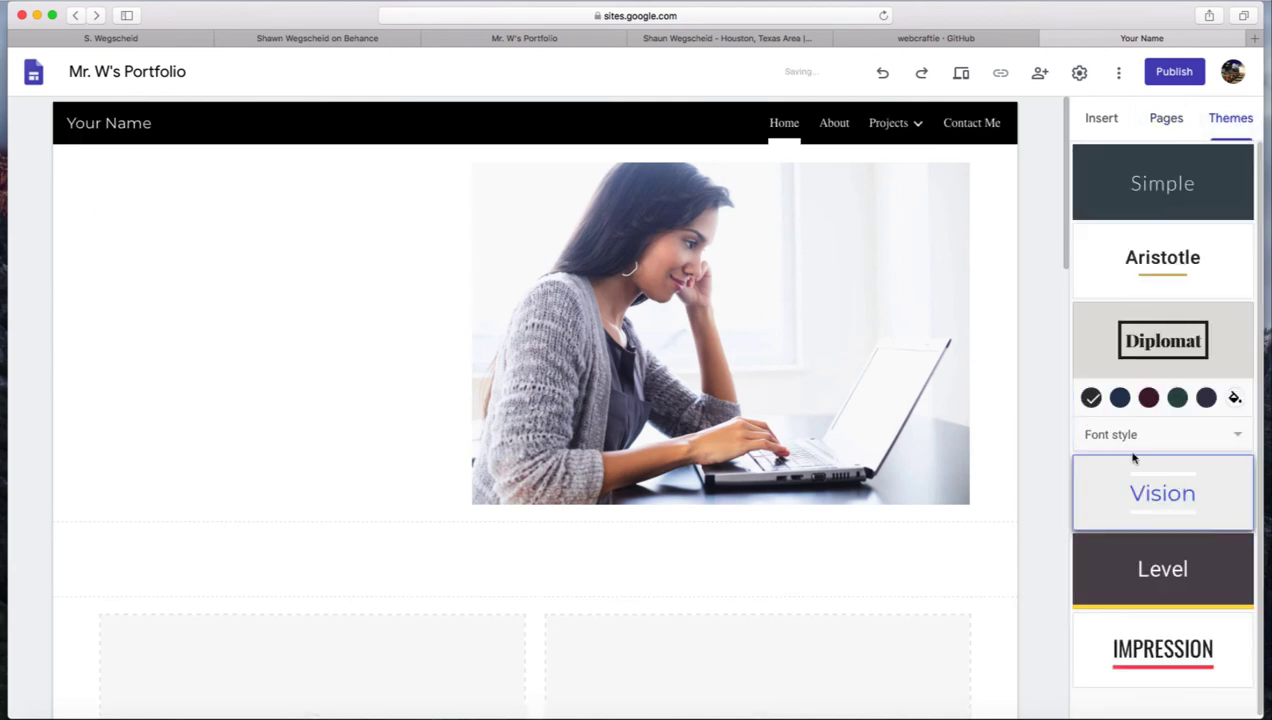
click(1183, 556)
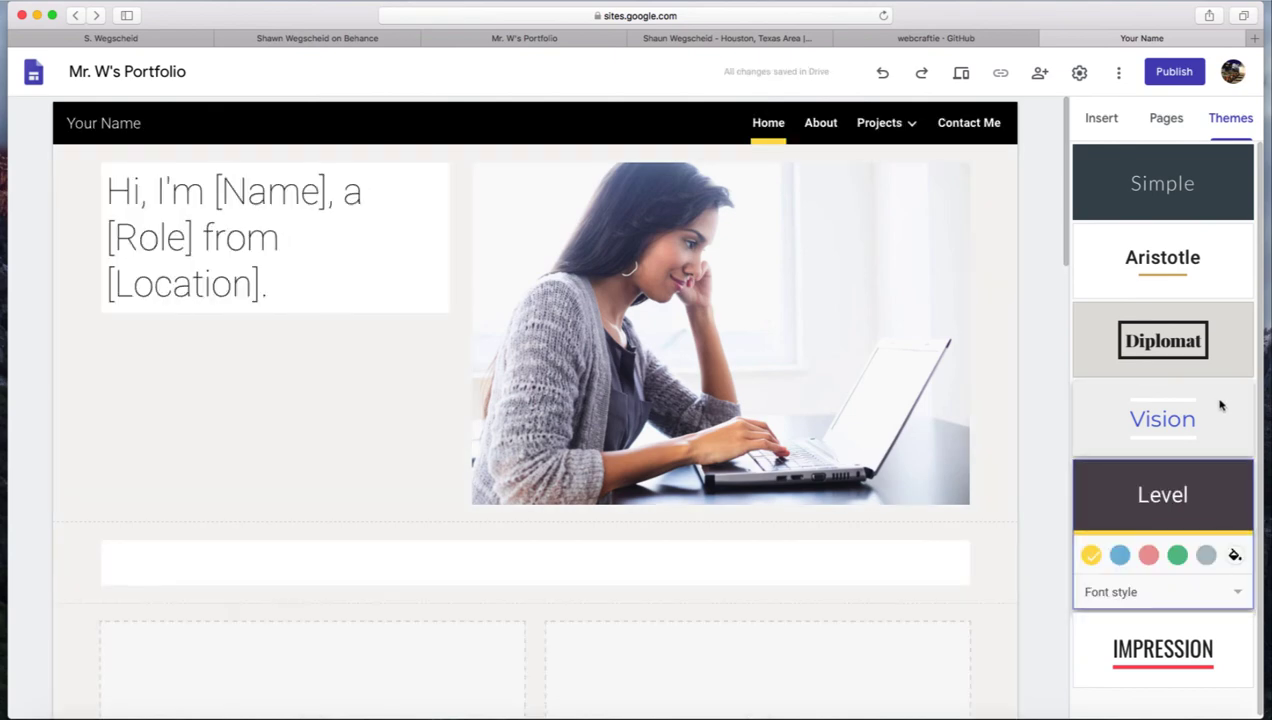
Step: Apply the Diplomat theme, try its Light font style, and set the font style to Heavy
click(1206, 368)
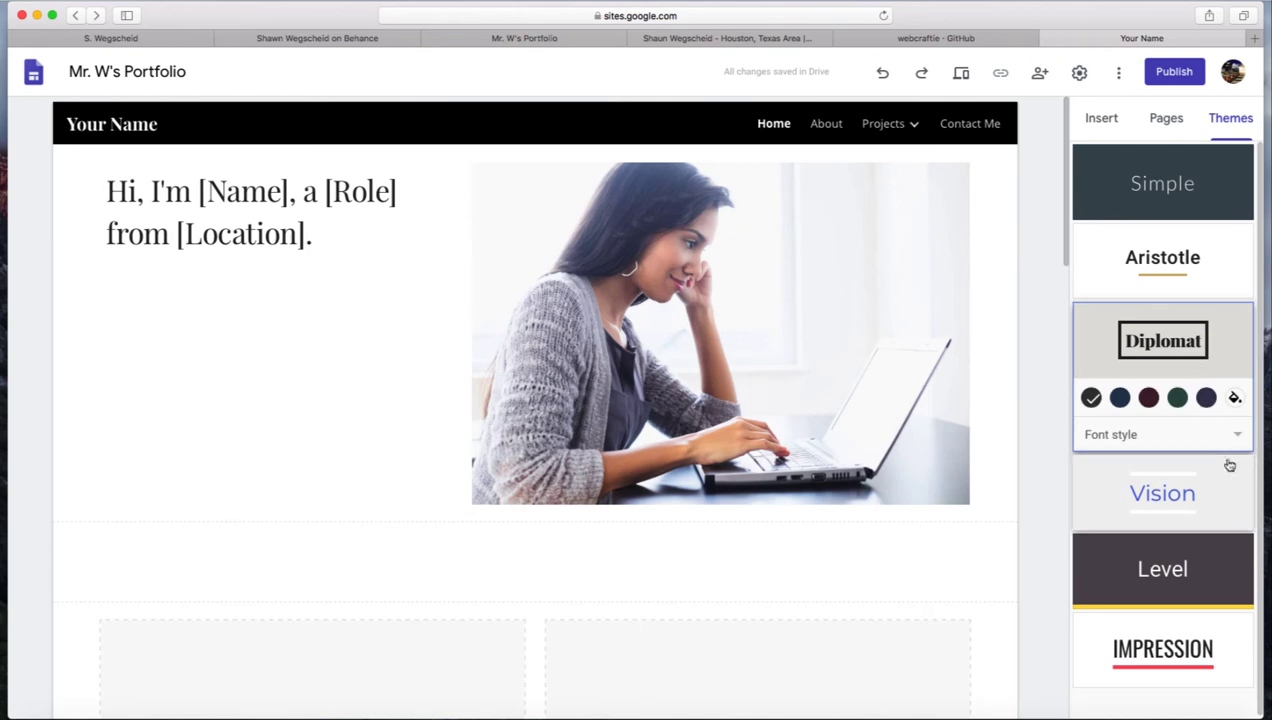
click(1238, 438)
click(1155, 474)
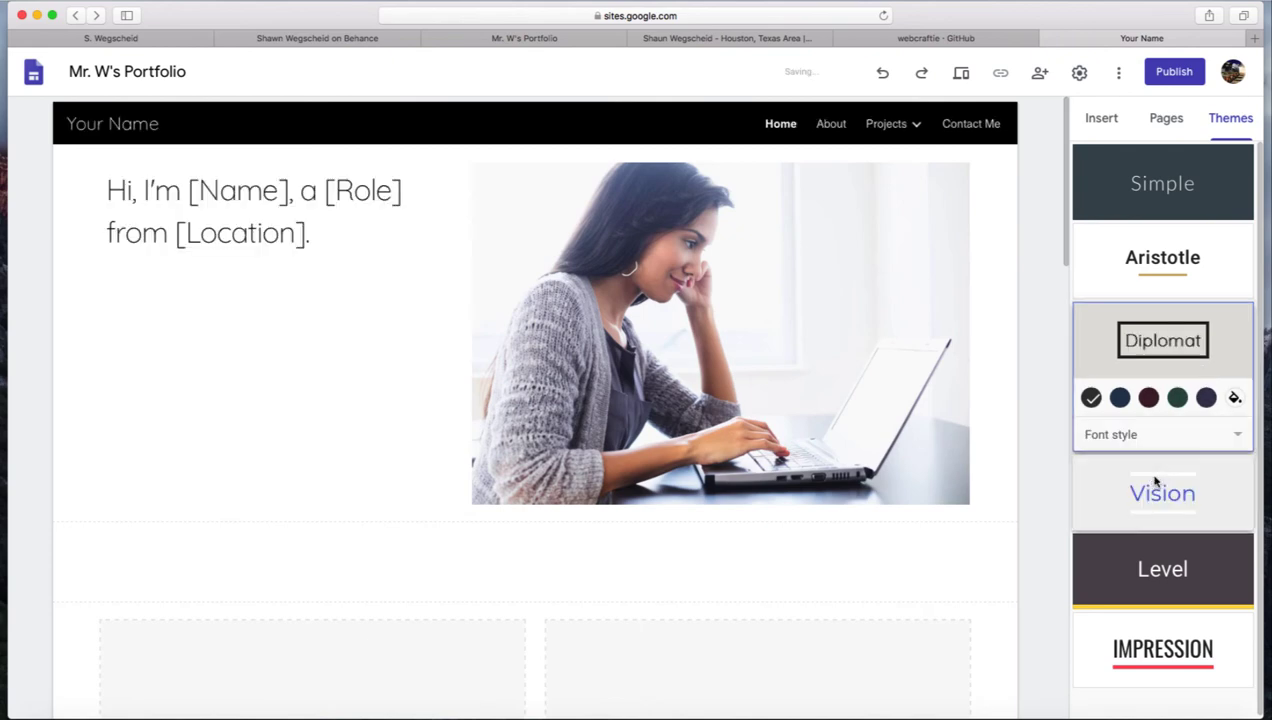
click(1236, 438)
click(1133, 474)
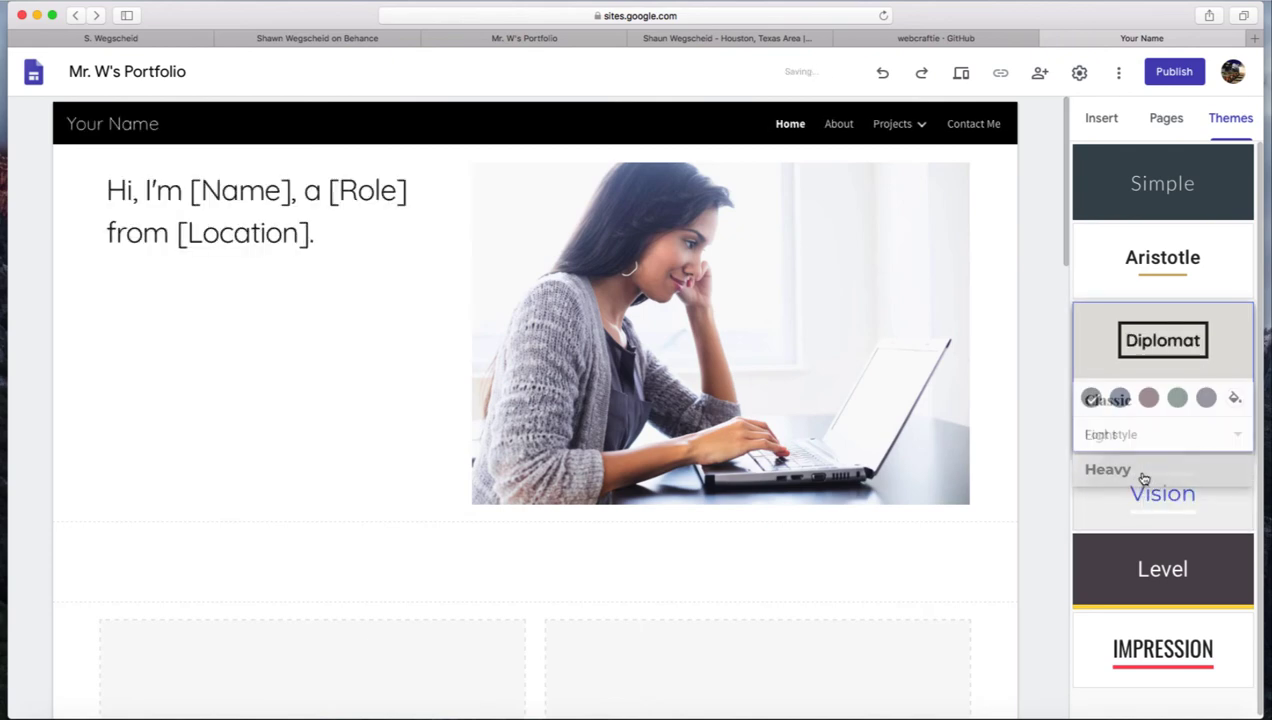
Step: Try the navy, maroon, green and purple preset colours of the Diplomat theme
click(1127, 399)
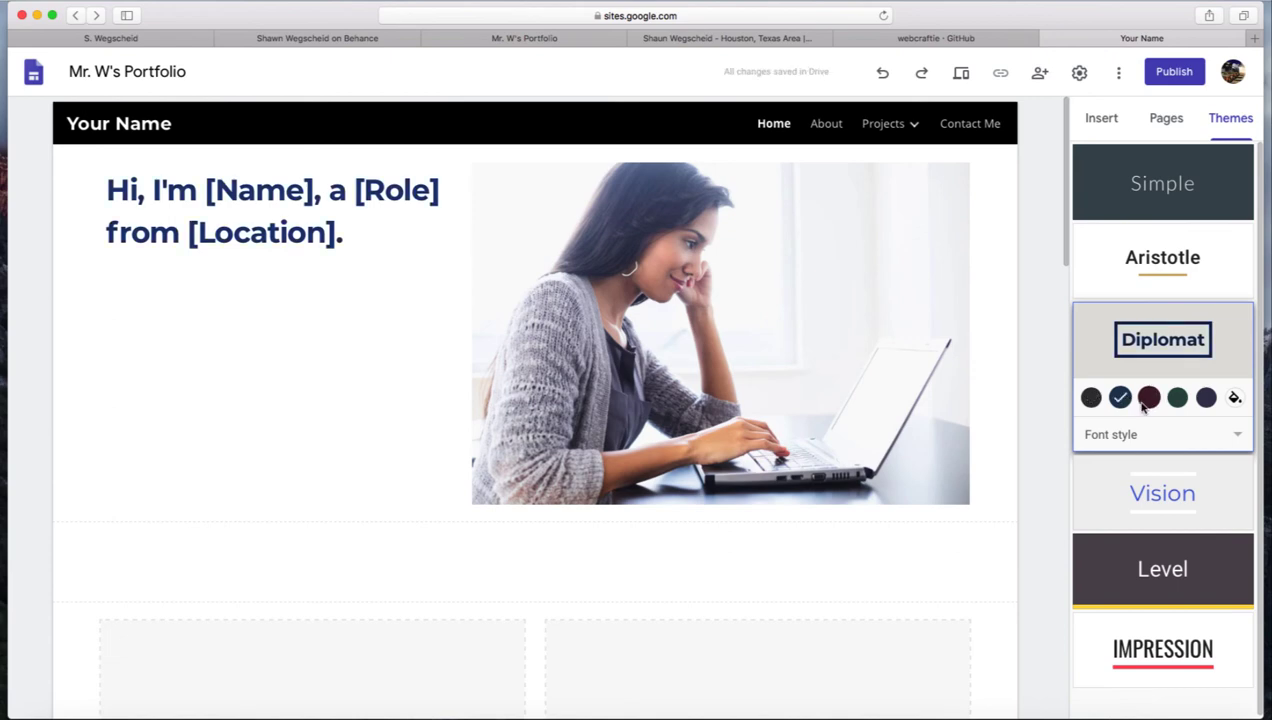
click(1148, 399)
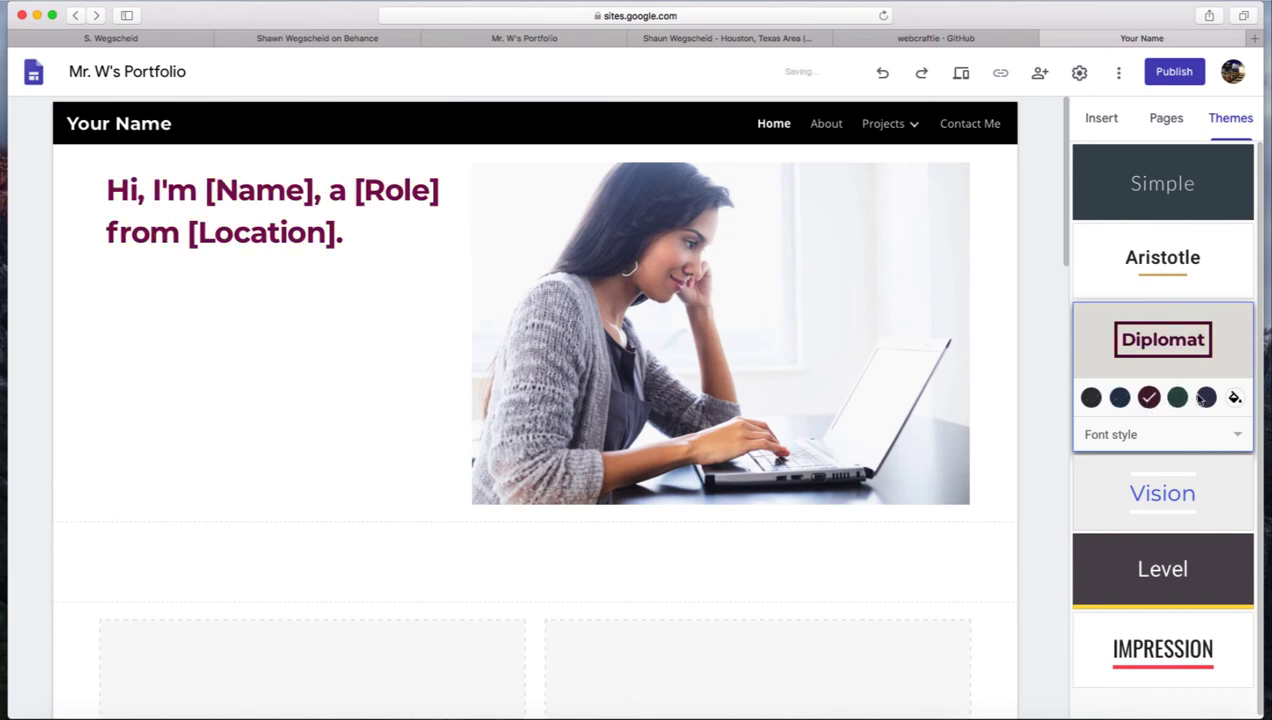
click(1177, 399)
click(1206, 399)
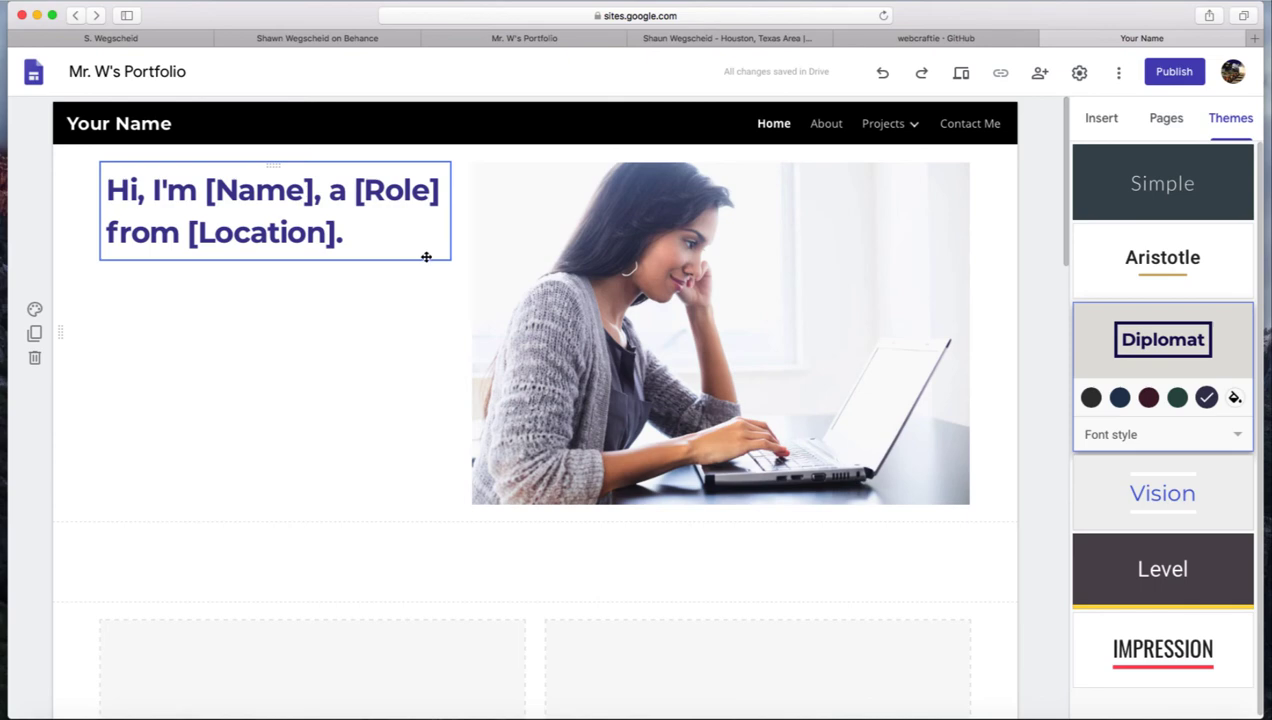
Step: Set a custom gold colour, #cda548, for the Diplomat theme
click(1234, 398)
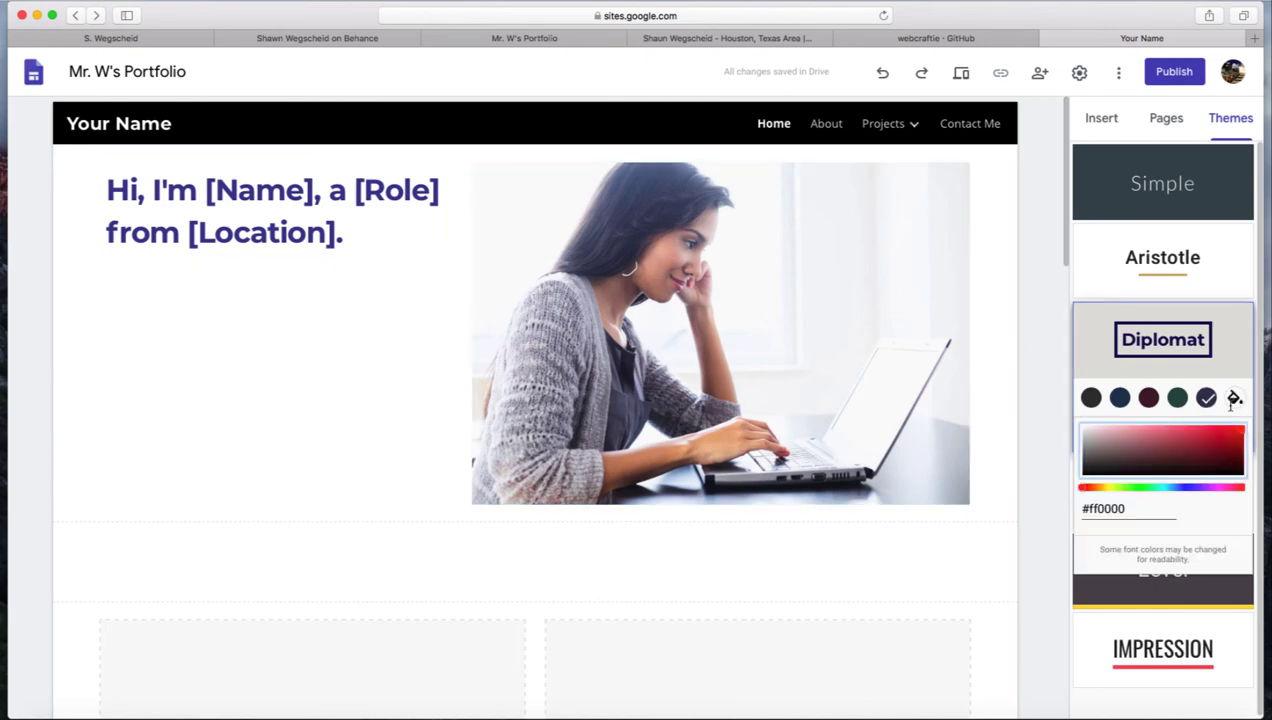
click(1101, 489)
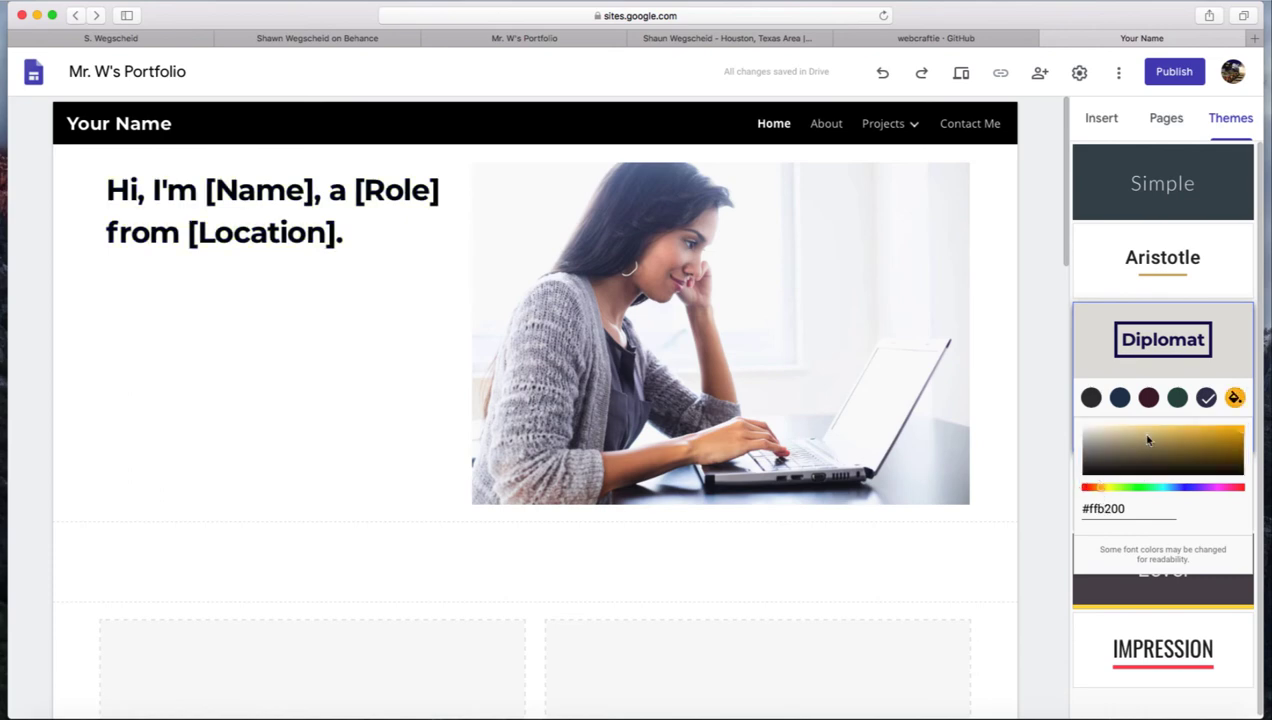
drag(1191, 437, 1187, 435)
click(1062, 437)
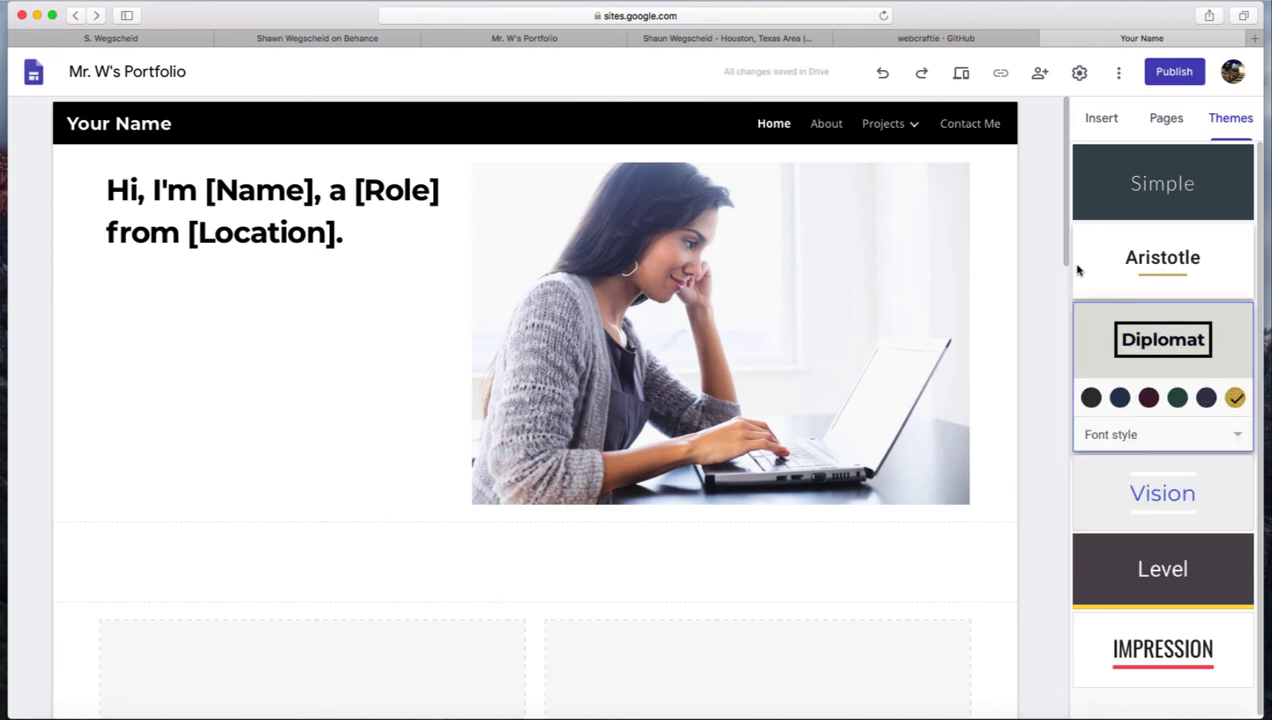
Step: Set the background of the home page's introduction section to Emphasis 2
scroll(1066, 300, down, 5)
scroll(1060, 440, down, 3)
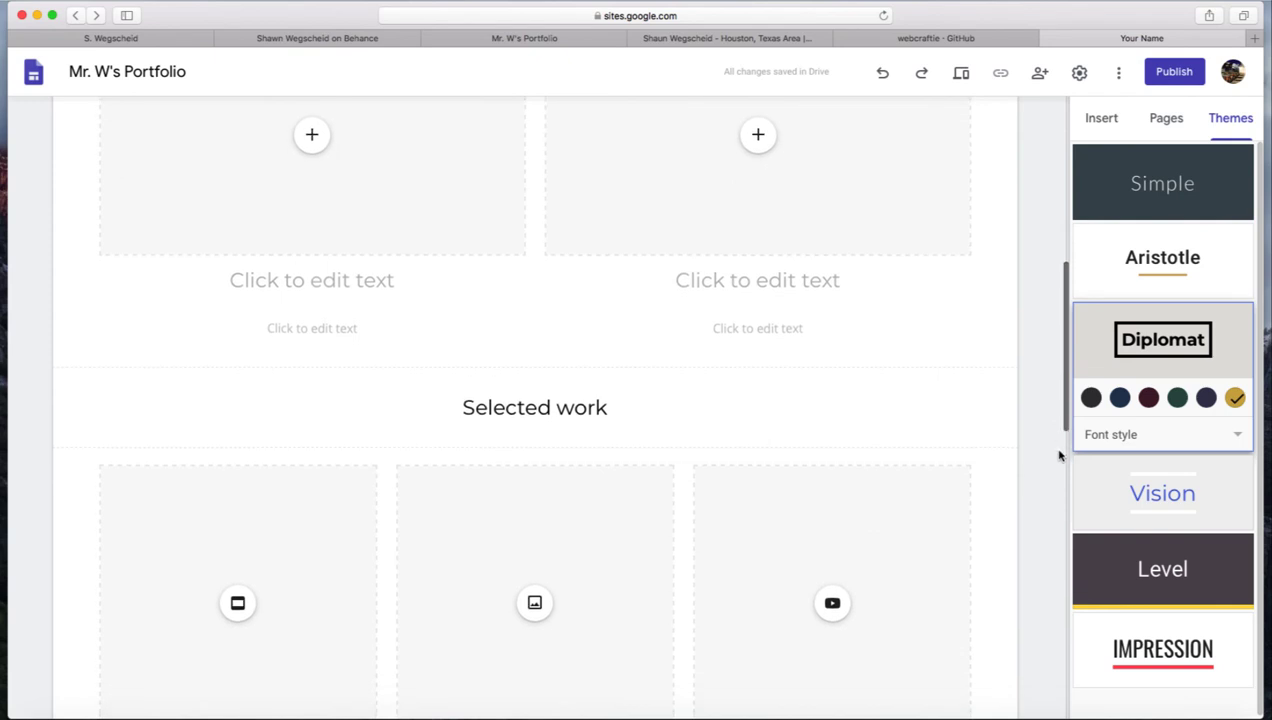
scroll(1057, 517, up, 10)
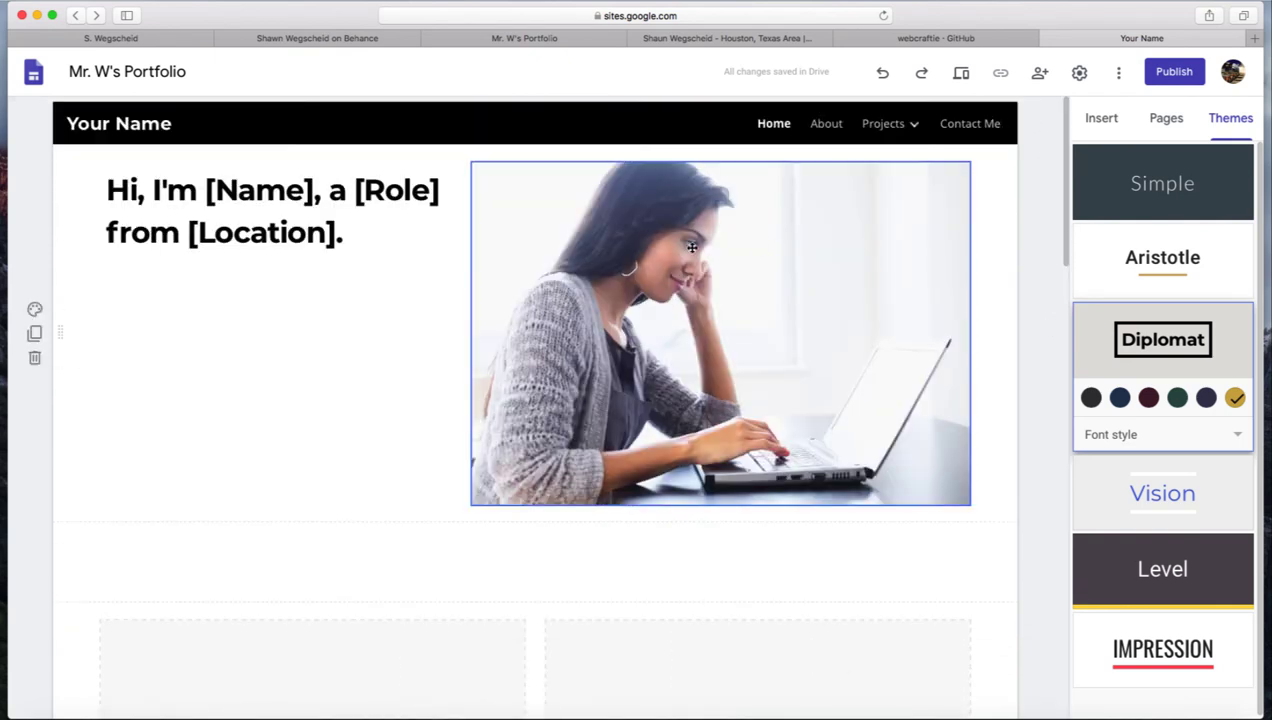
click(34, 310)
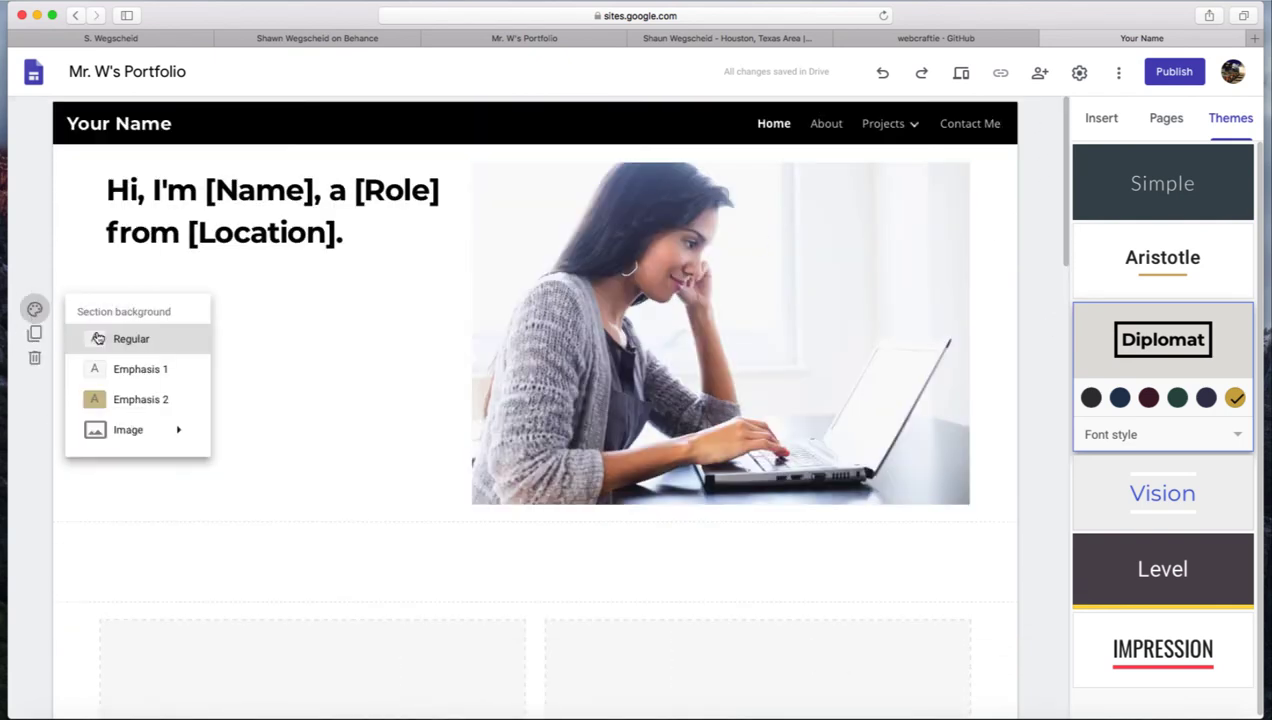
click(119, 400)
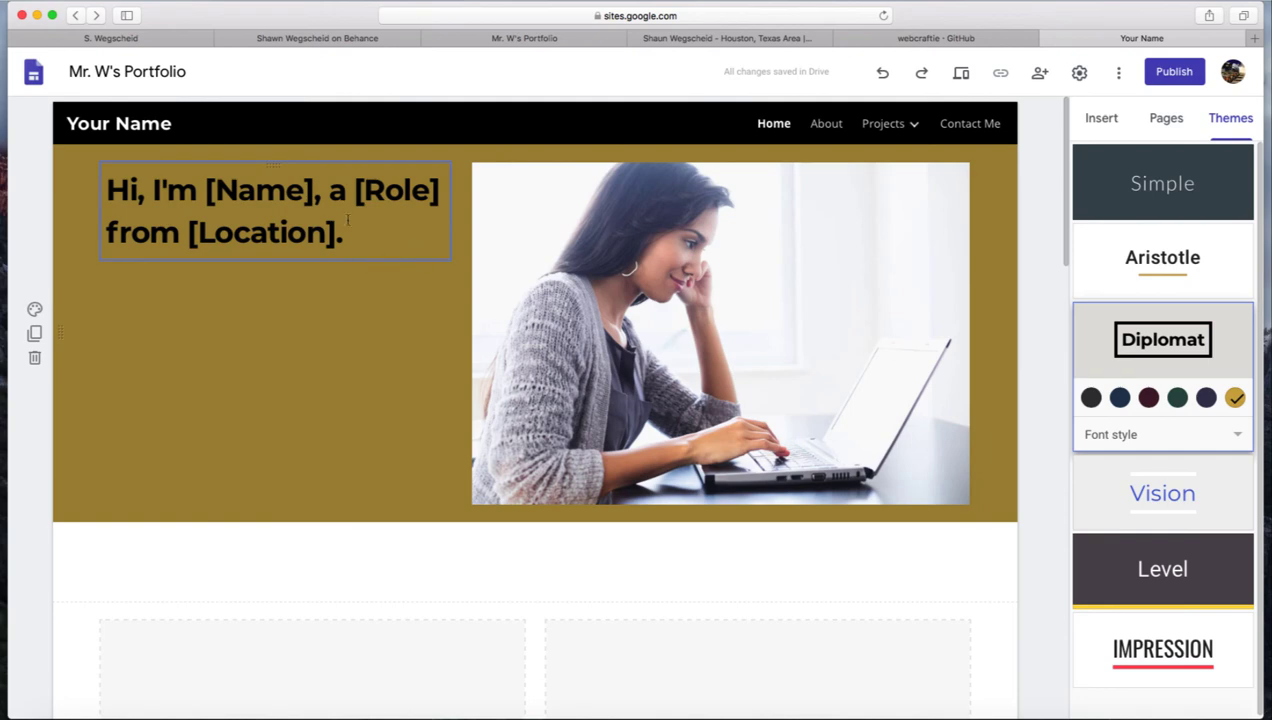
Step: Try paler gold custom theme colours, including #ffe2a0, #fff3d8 and #ffe9b8
click(1235, 397)
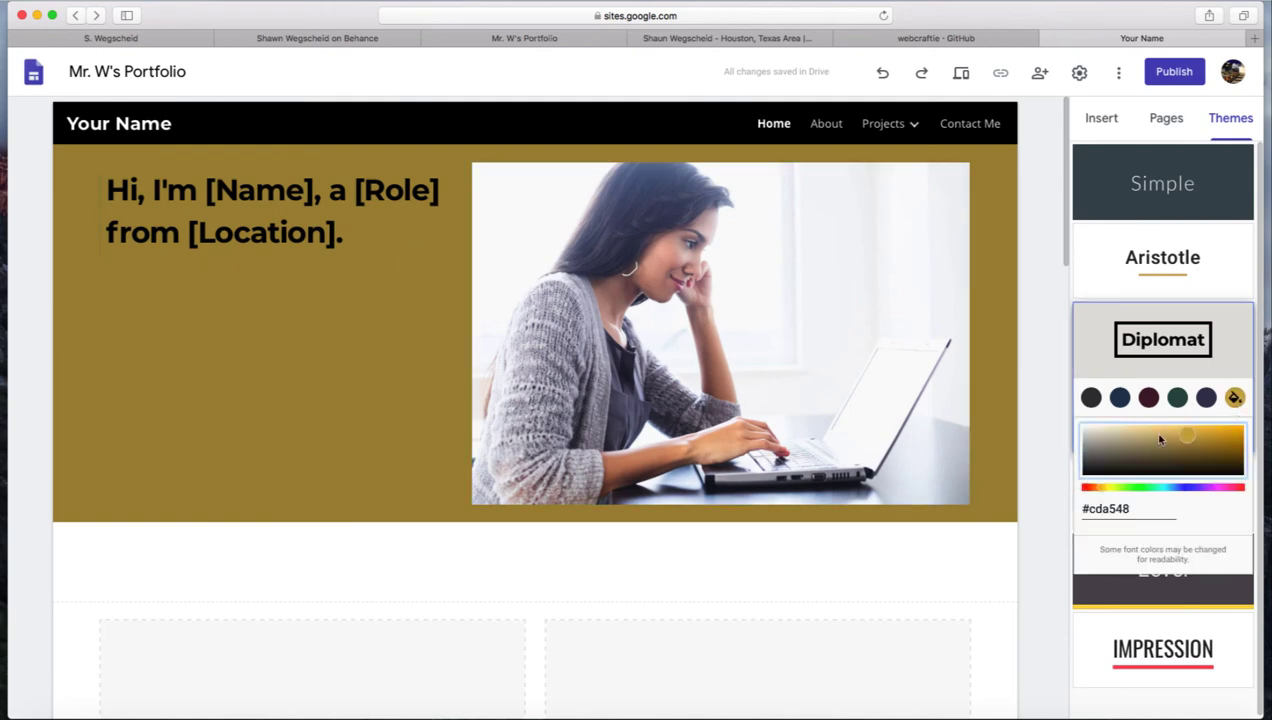
drag(1160, 440, 1142, 430)
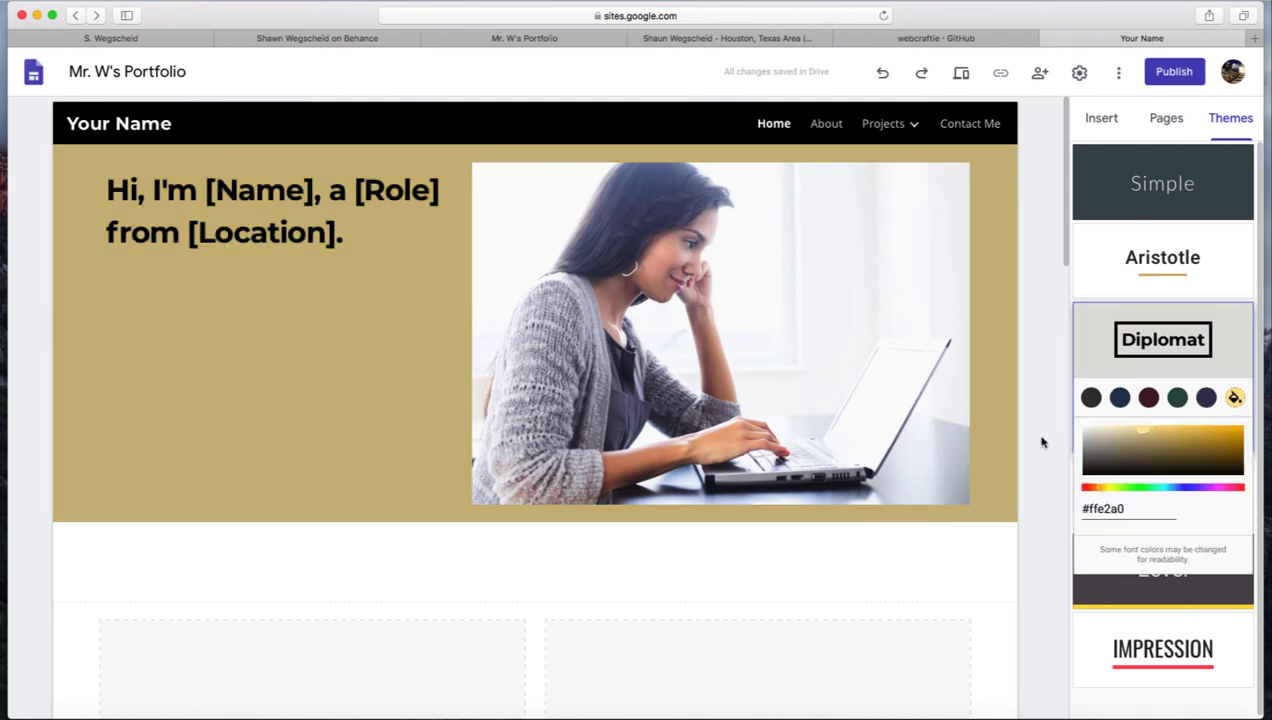
click(1041, 442)
click(1235, 397)
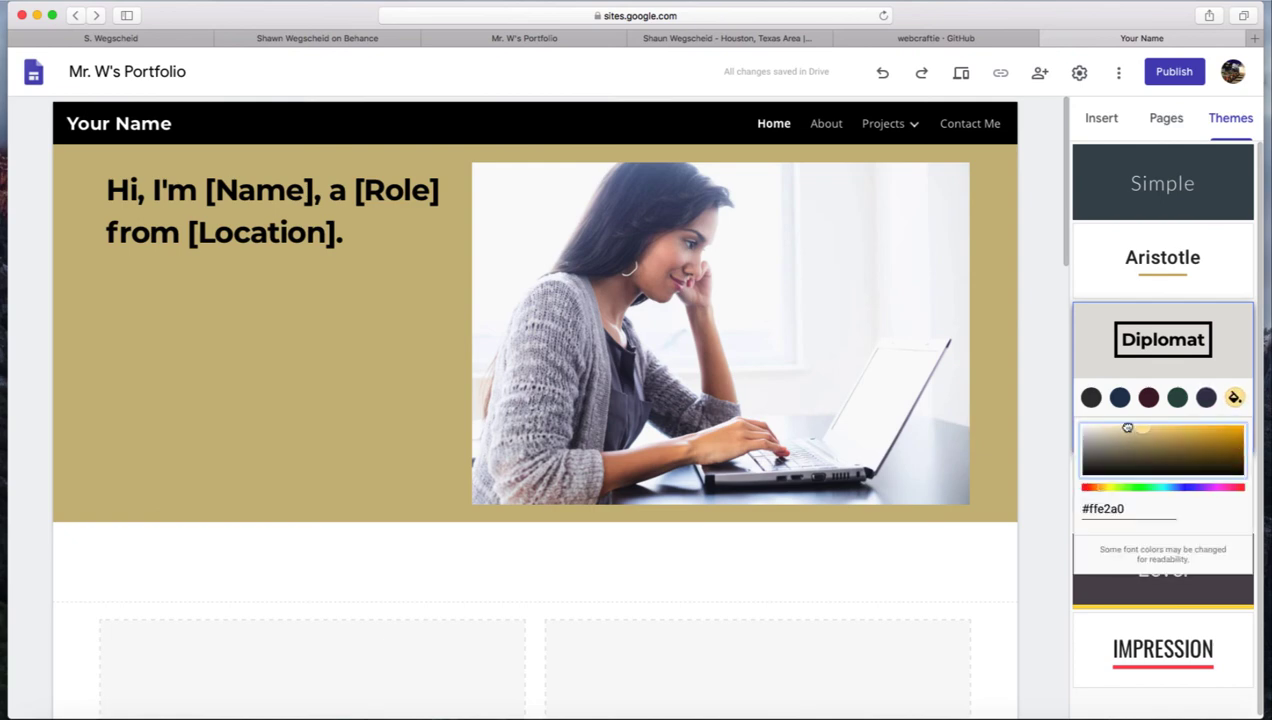
drag(1127, 427, 1107, 426)
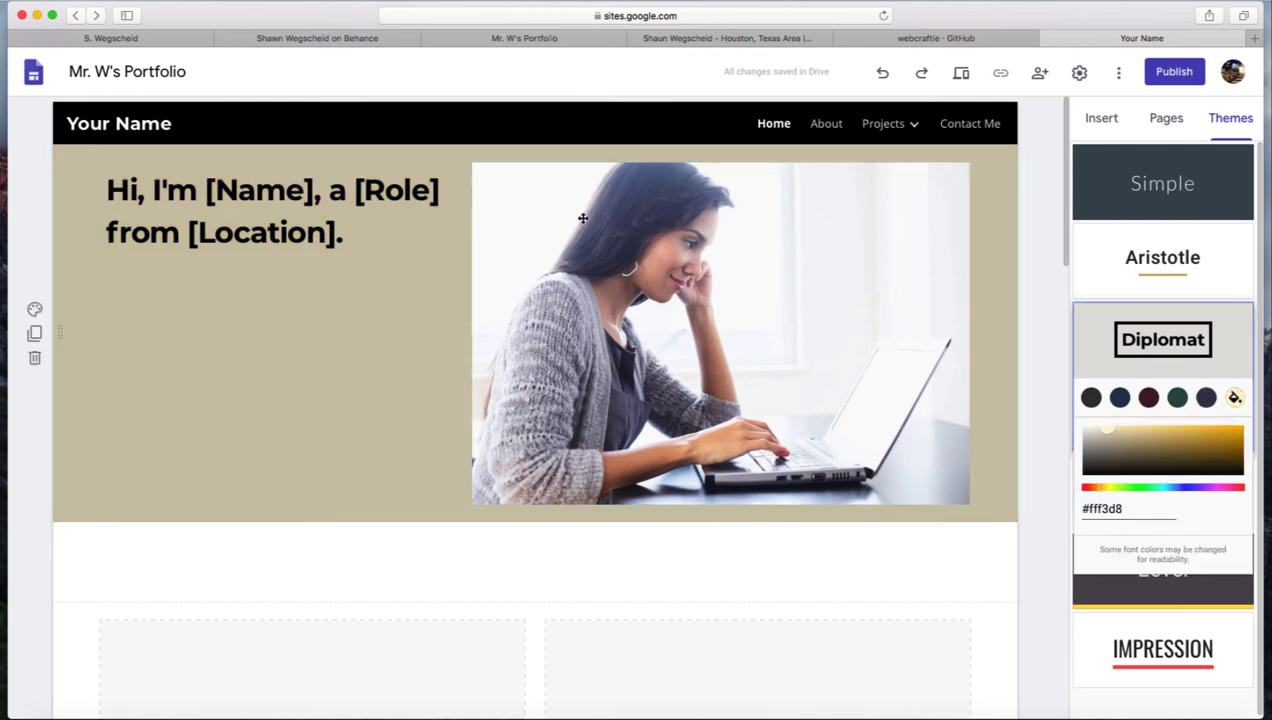
drag(1129, 430, 1127, 424)
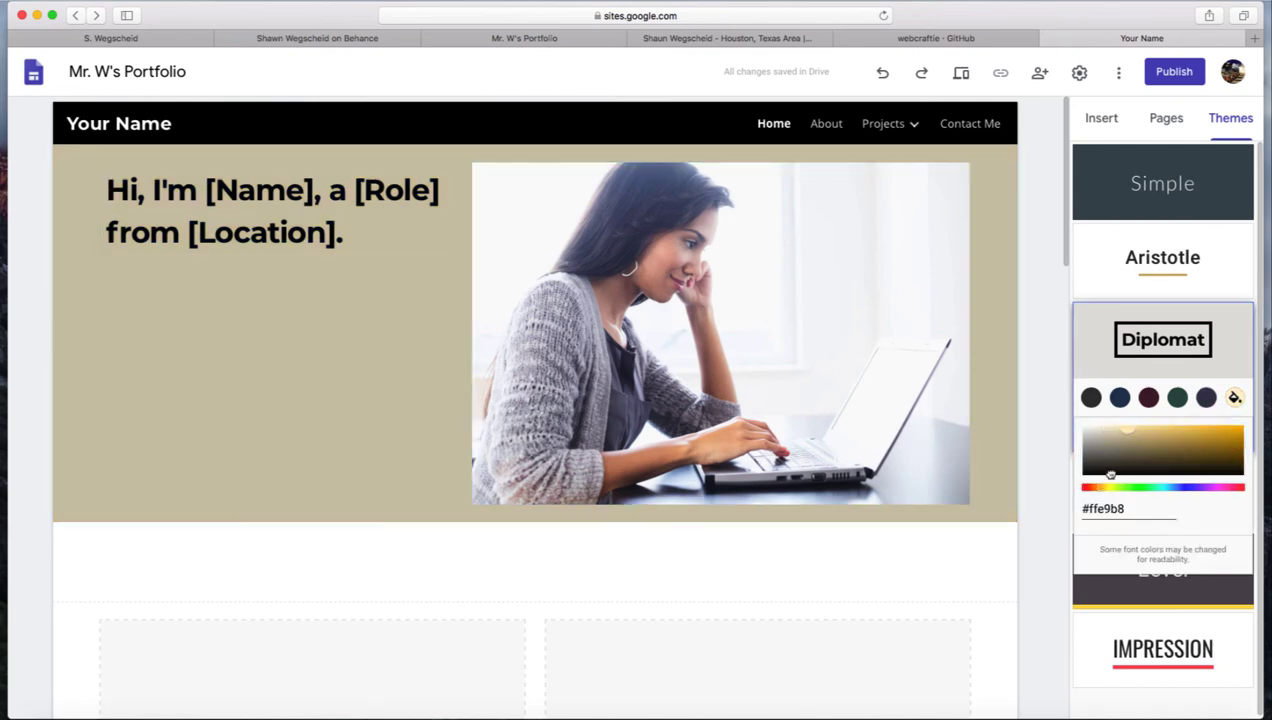
Step: Try yellow-green custom theme colours, going through #fbffb8 and #fdffd9 to #f0ff00
drag(1101, 488, 1110, 486)
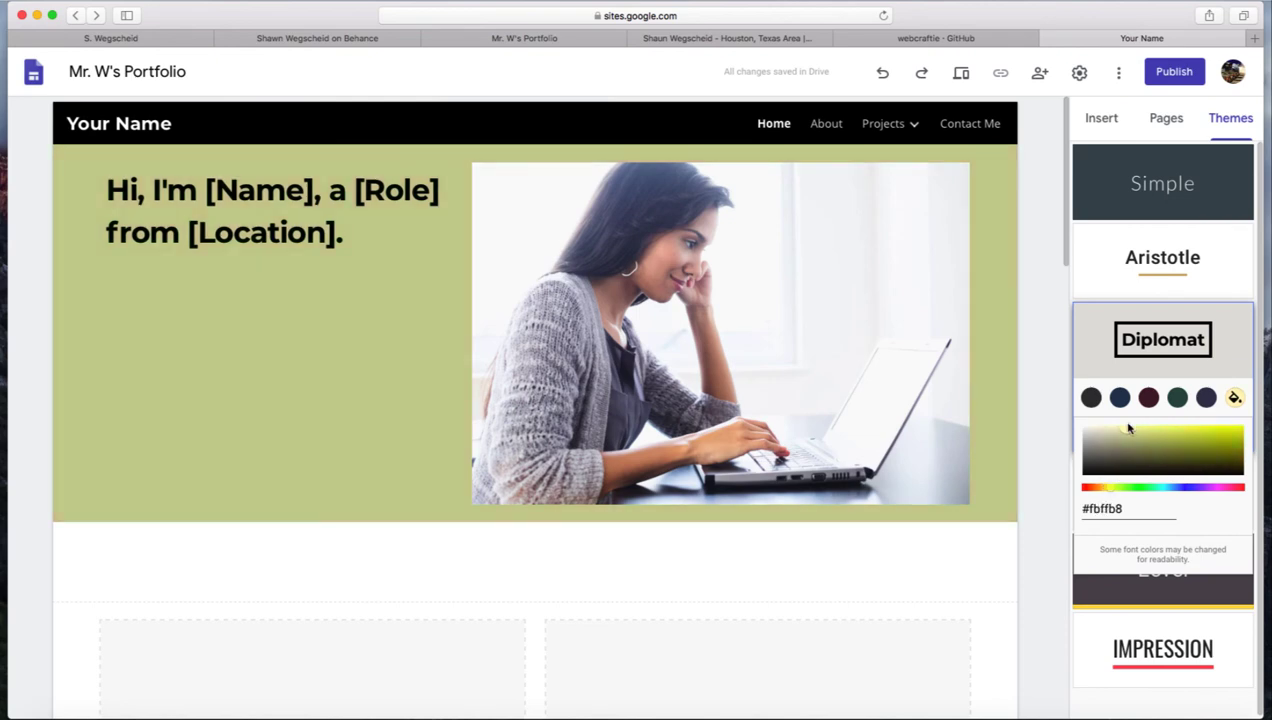
drag(1128, 428, 1103, 428)
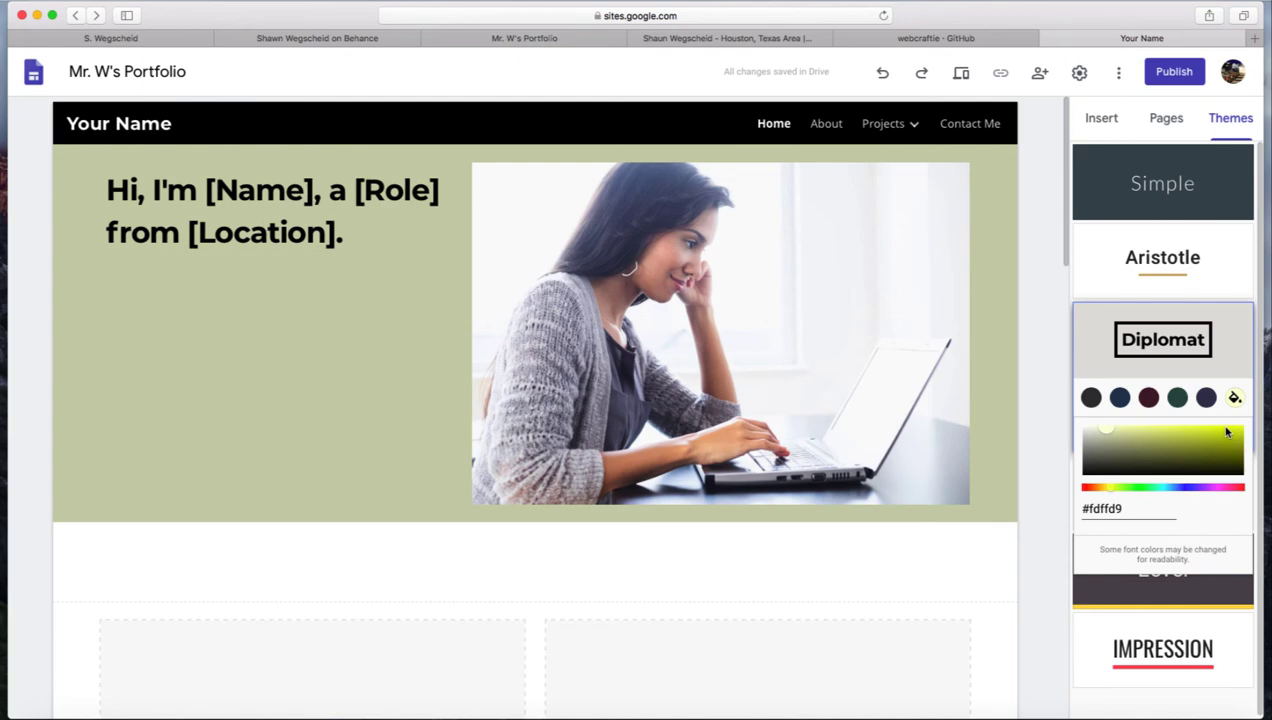
drag(1227, 432, 1243, 428)
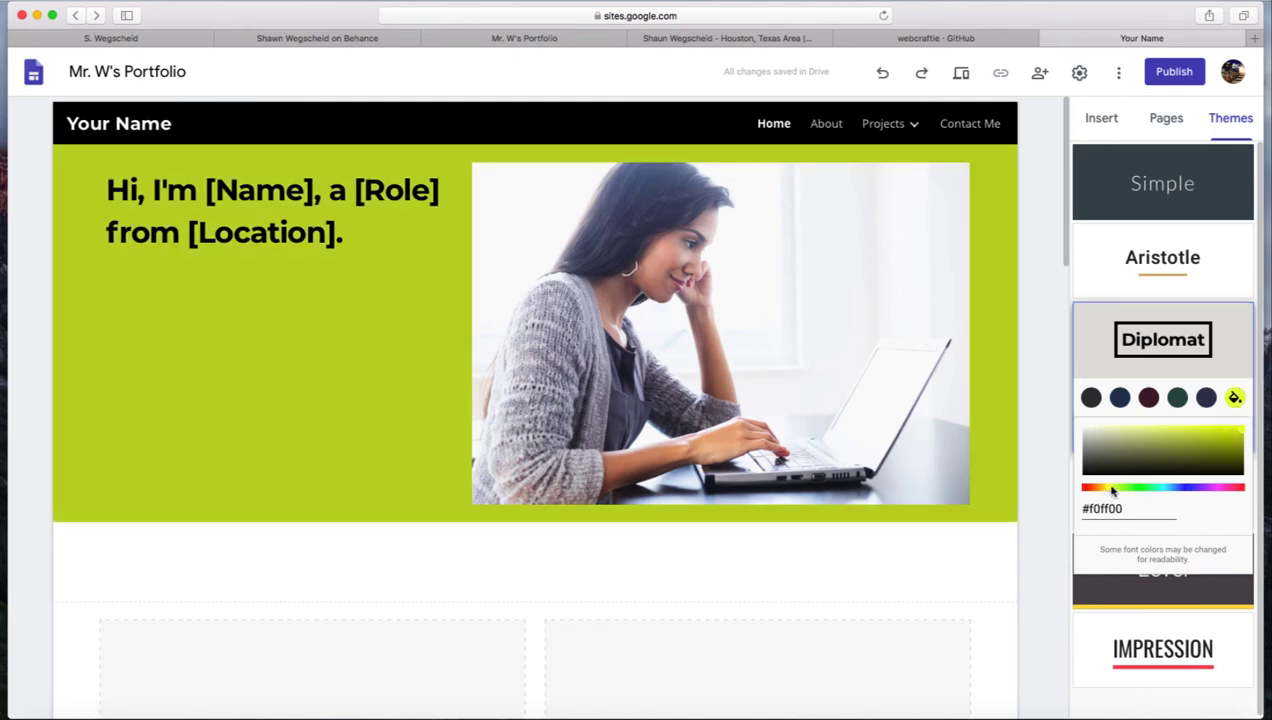
Step: Set a custom dark olive colour, #3e4621, for the Diplomat theme
click(1112, 488)
drag(1112, 488, 1115, 488)
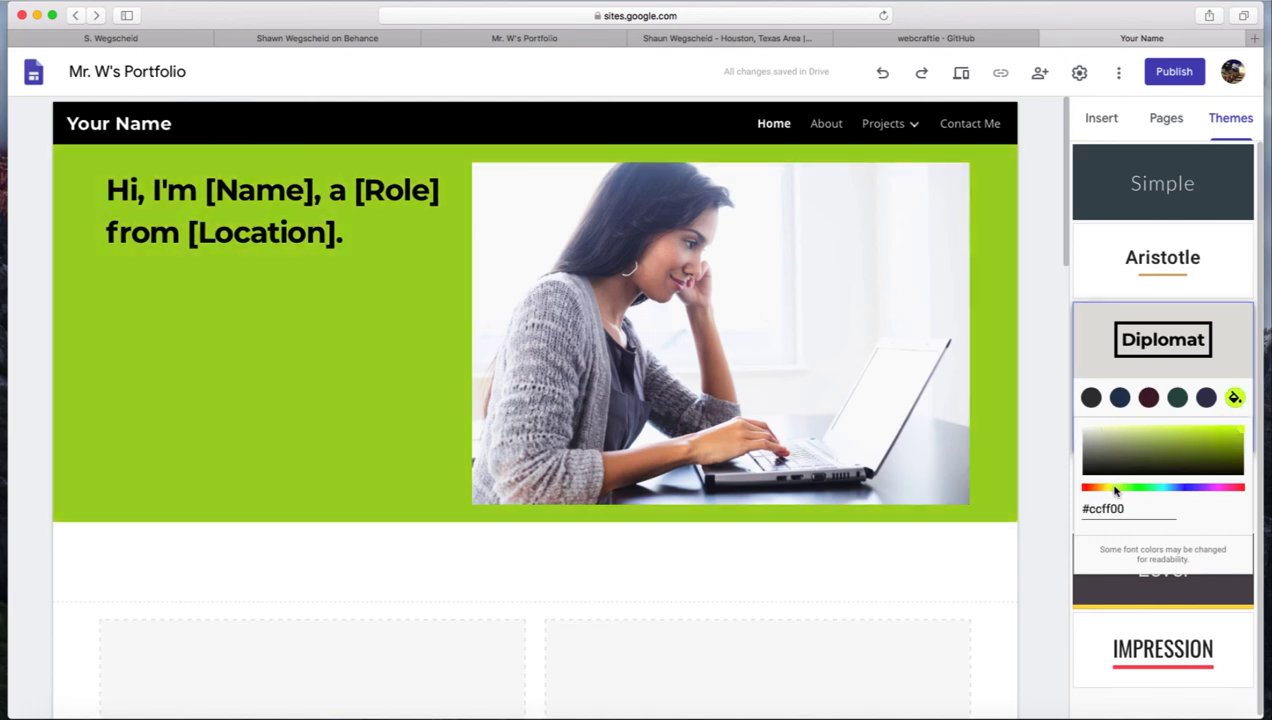
click(1172, 459)
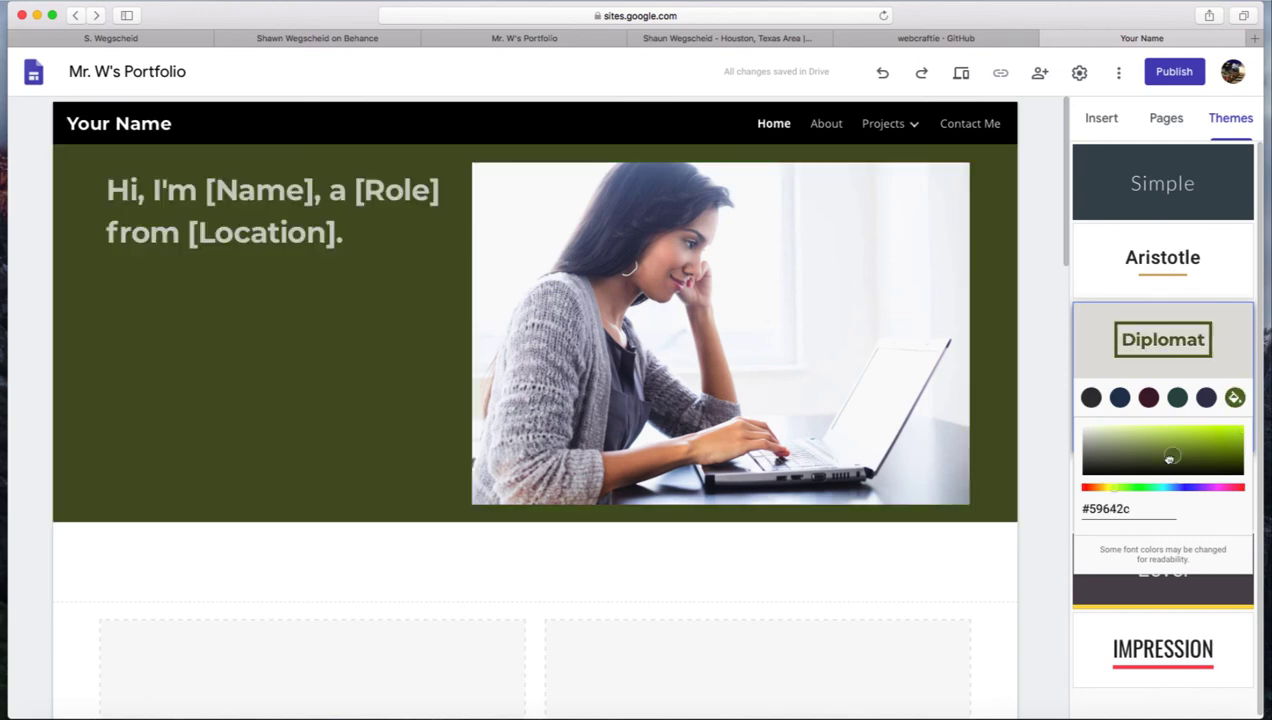
click(1168, 461)
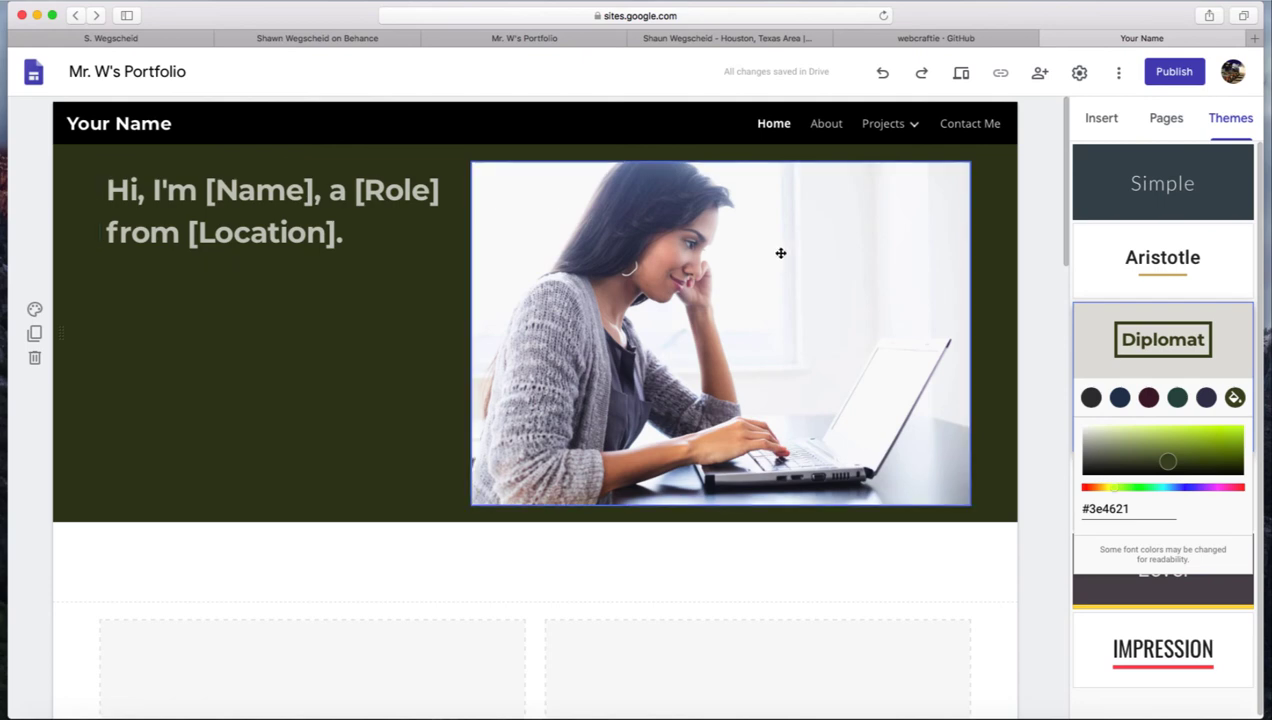
Step: Add a header to the Home page and set its header type to Title only
click(1101, 118)
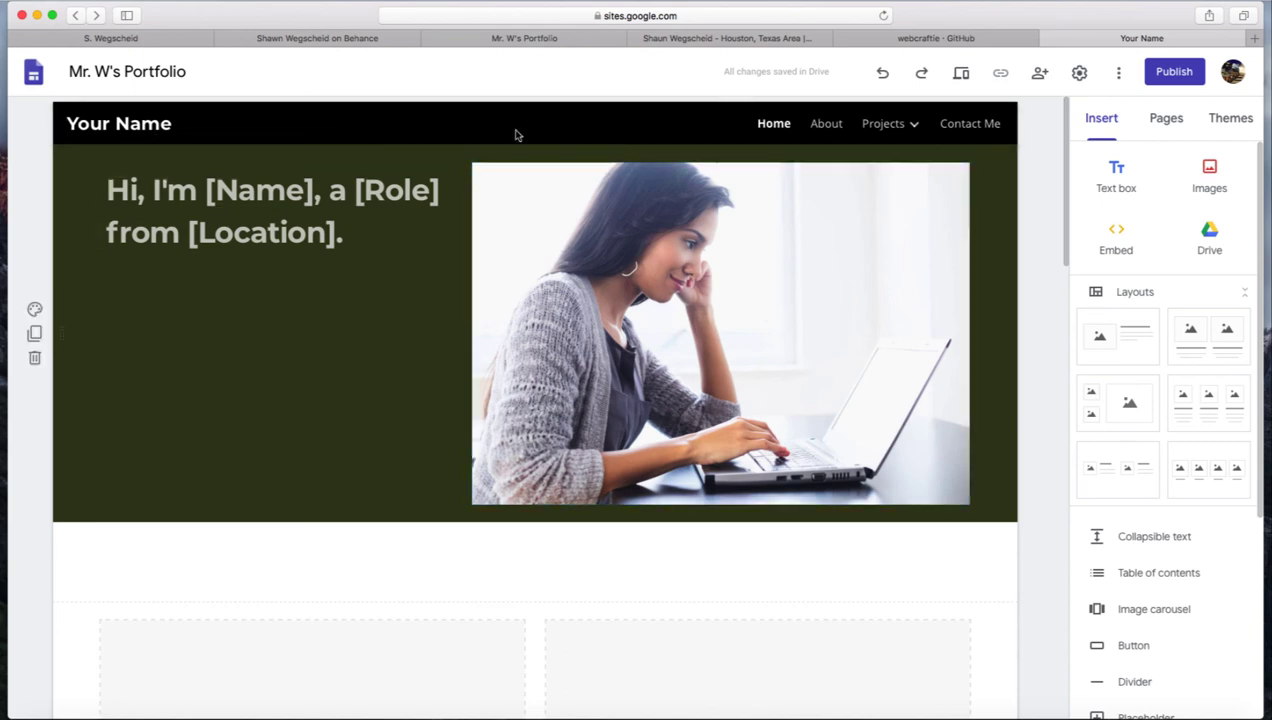
mouse_move(520, 165)
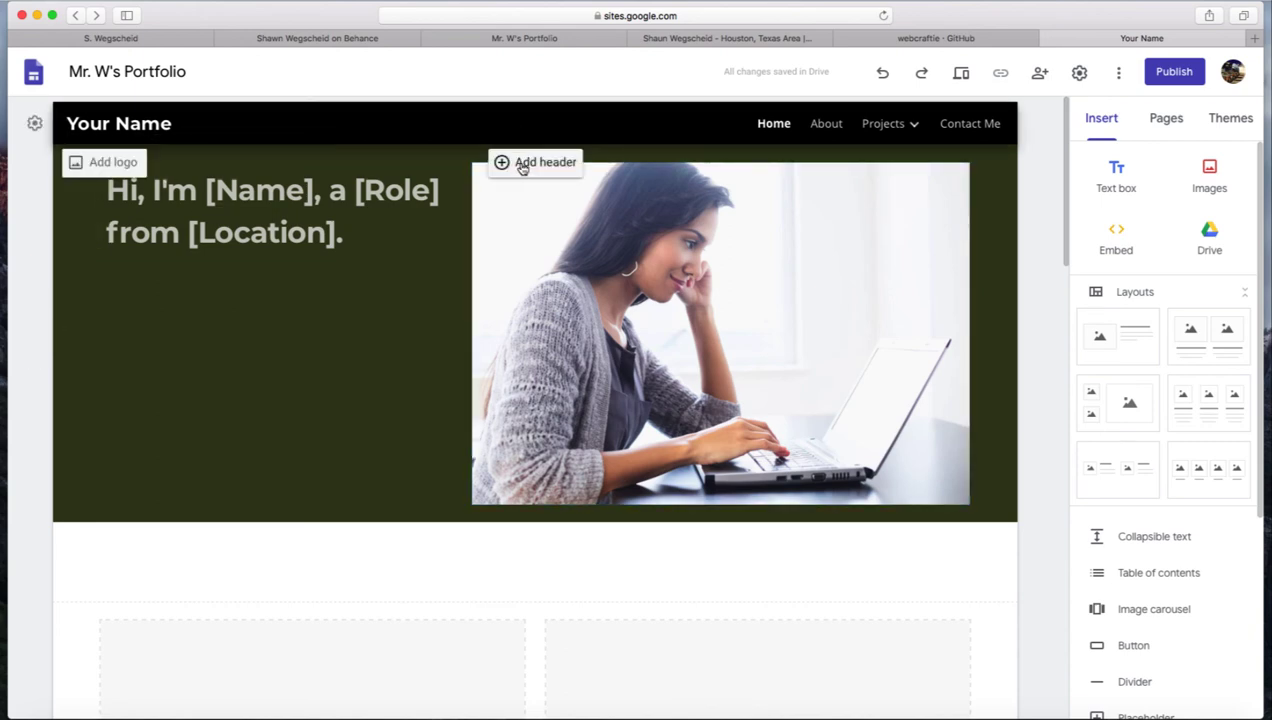
click(520, 165)
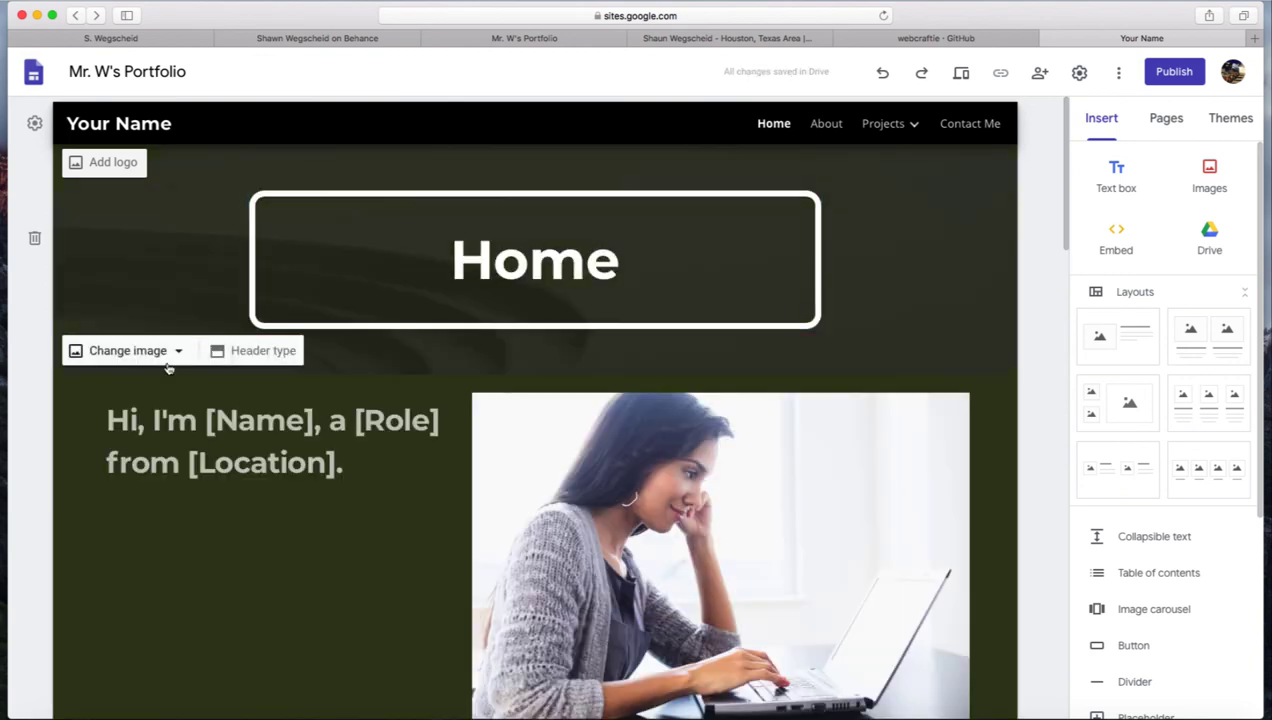
click(180, 354)
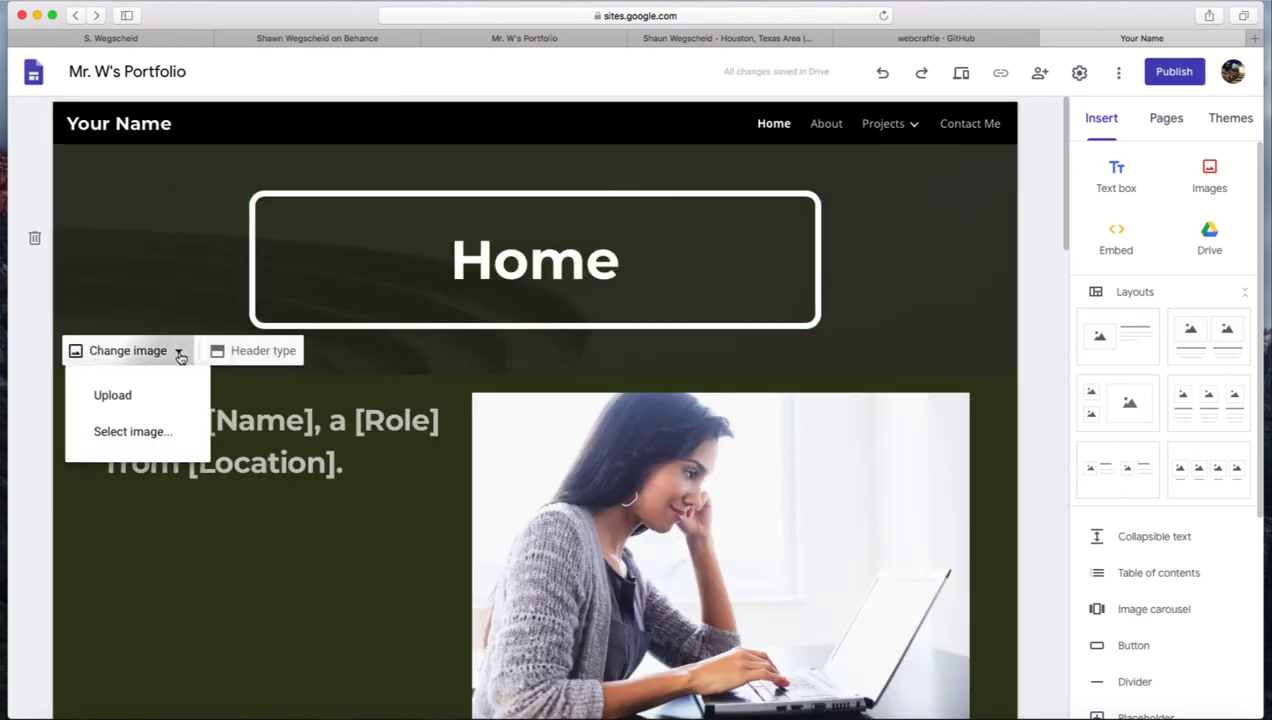
click(266, 357)
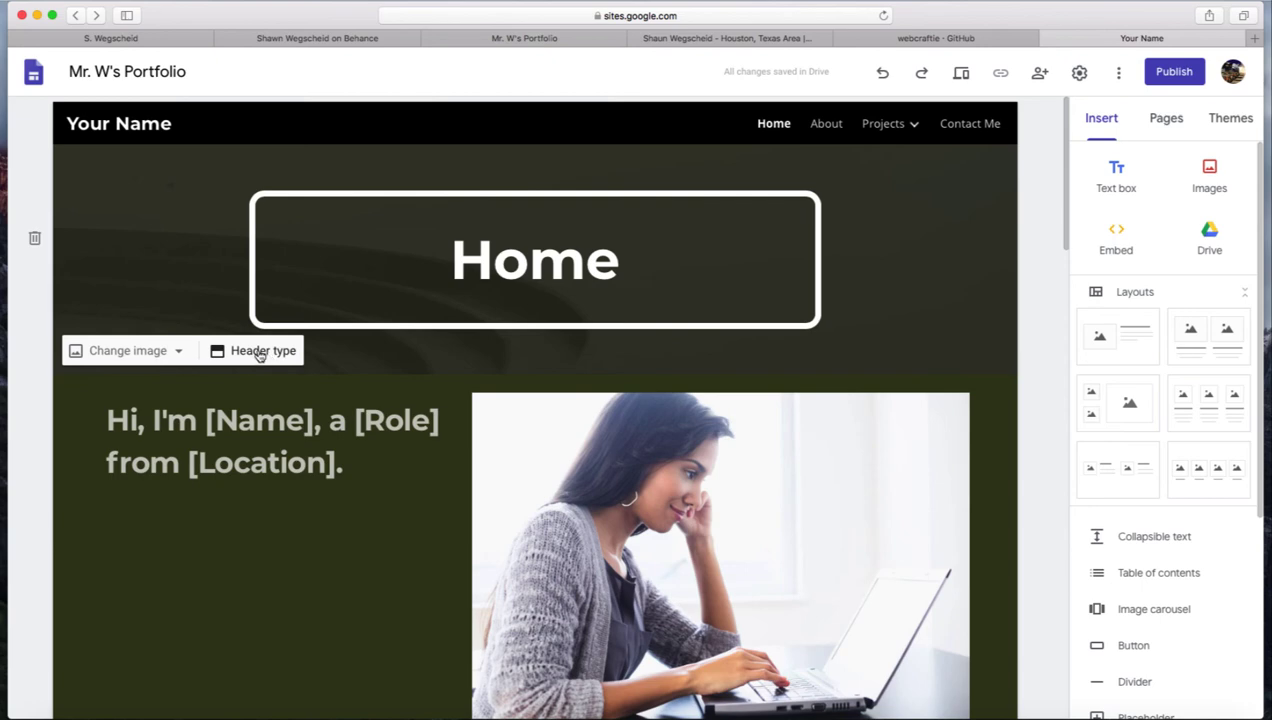
click(260, 354)
click(136, 352)
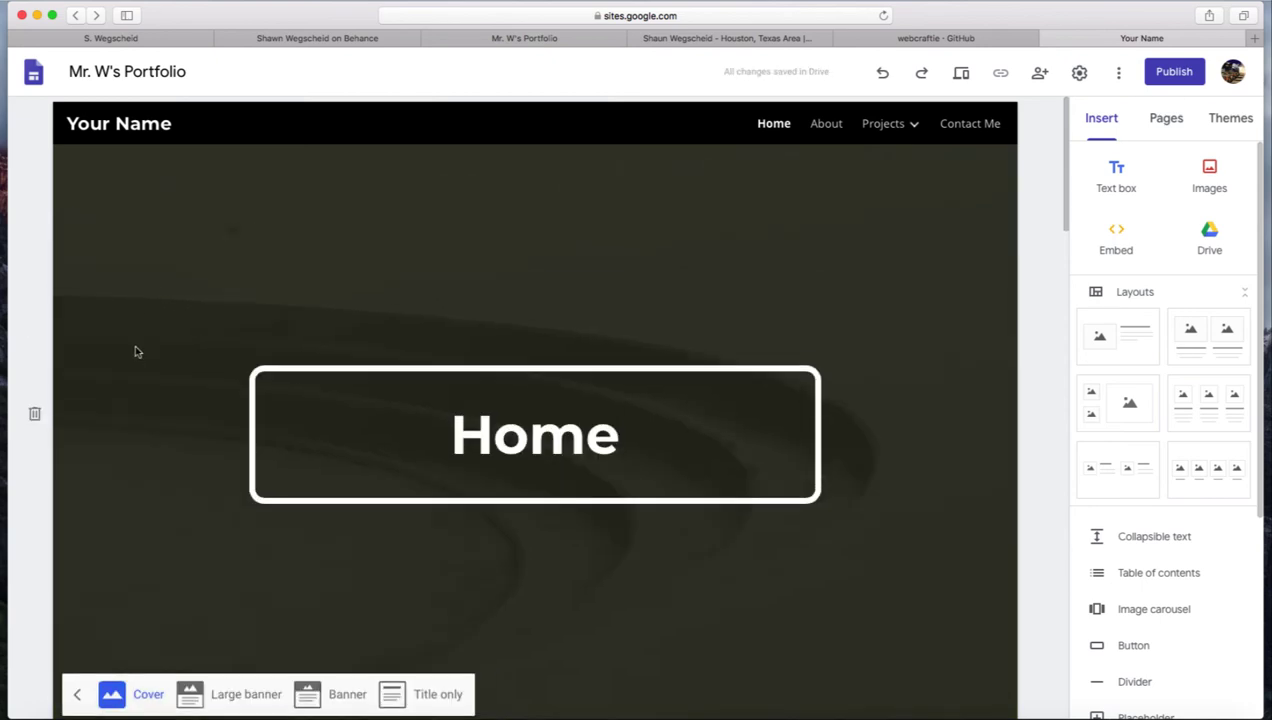
click(425, 694)
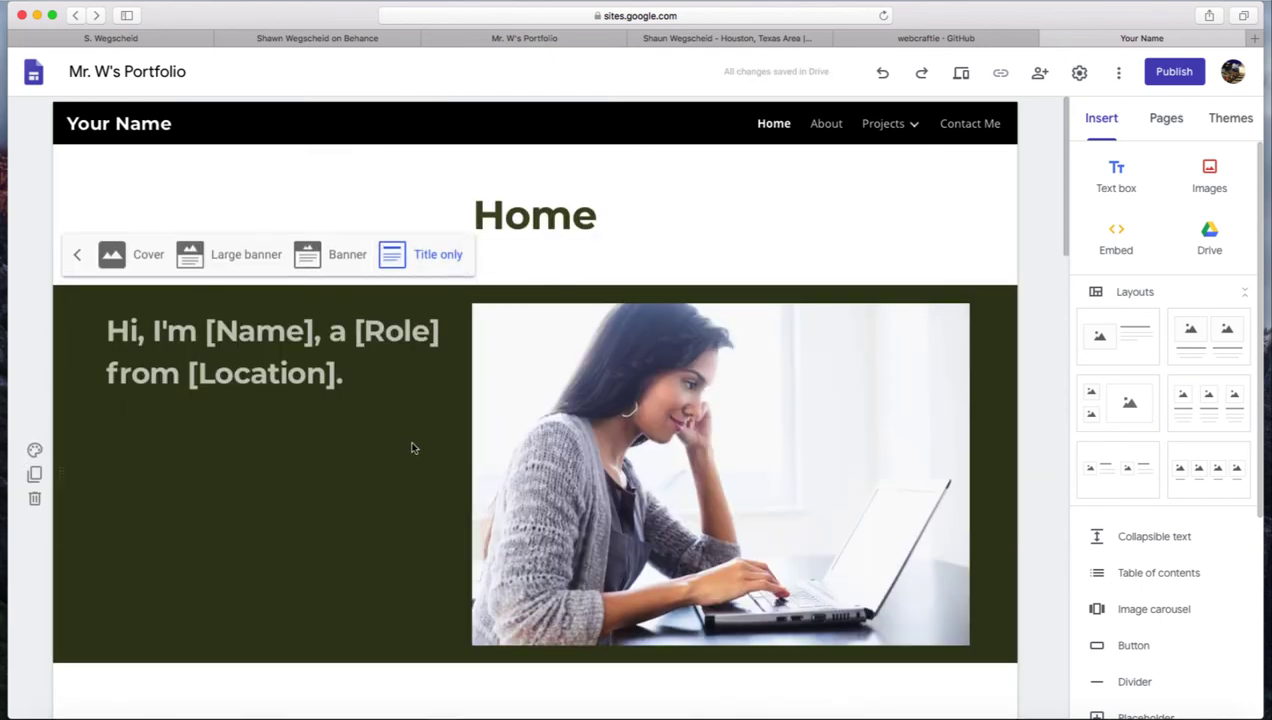
Step: Open the About page and add a header to it
click(1162, 127)
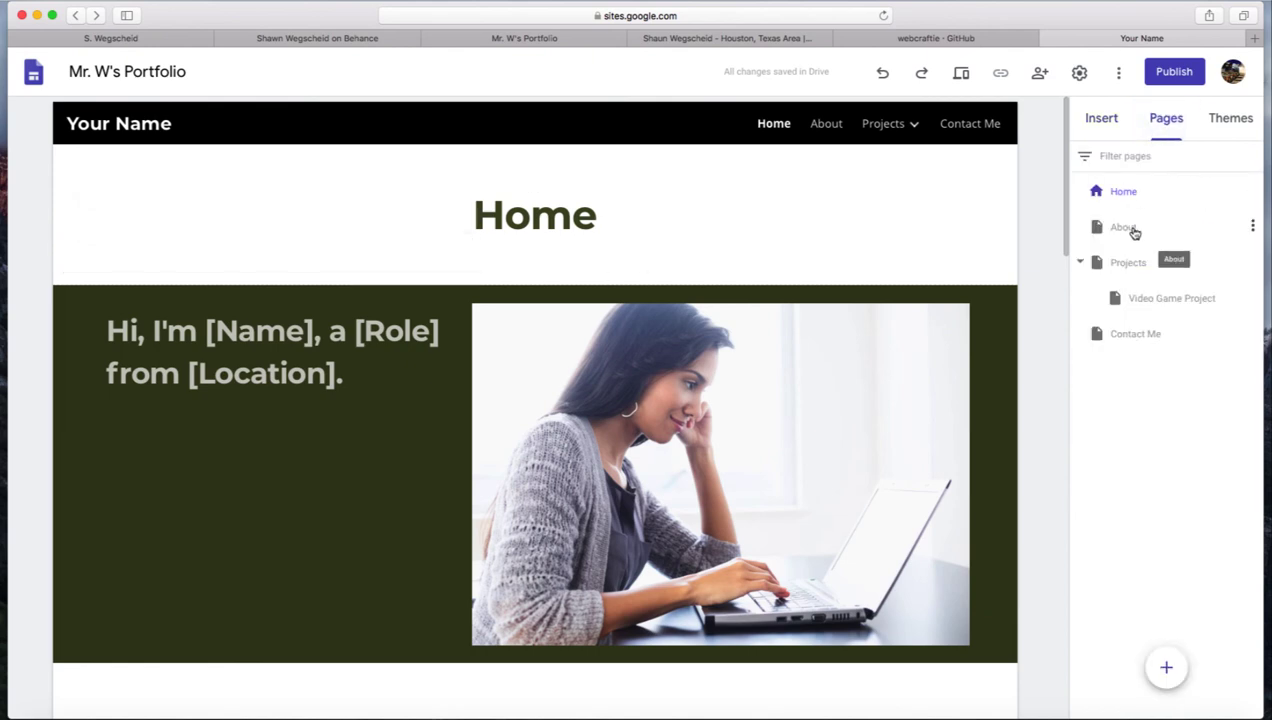
click(1123, 228)
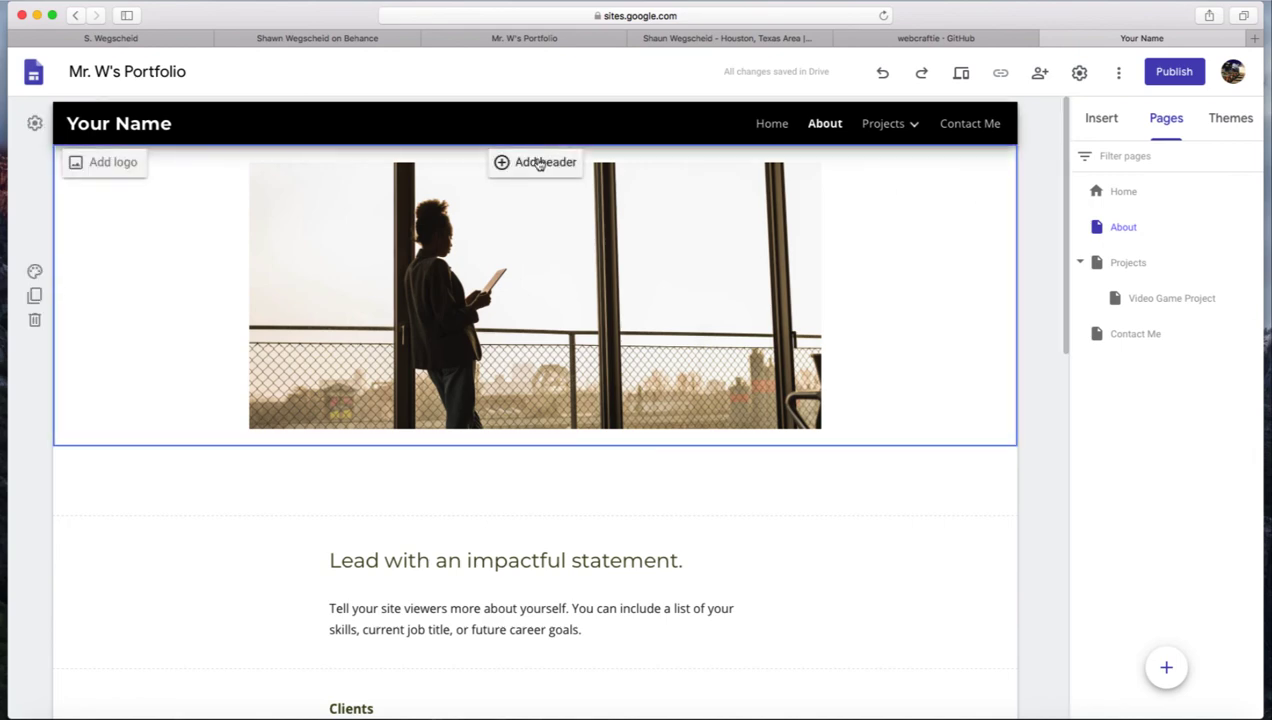
click(538, 163)
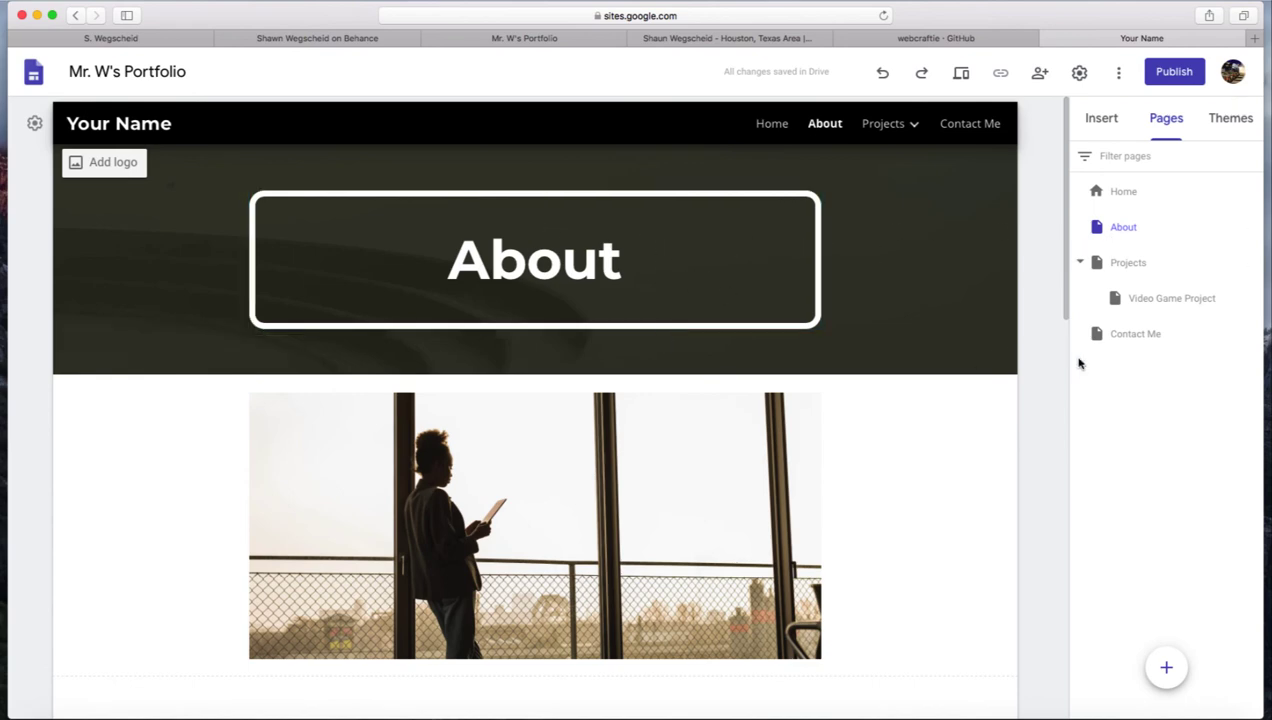
Step: Add a site footer with a "Copyright 2020" line naming the site owner and a second line reading "All Rights Reserved"
scroll(1066, 363, down, 15)
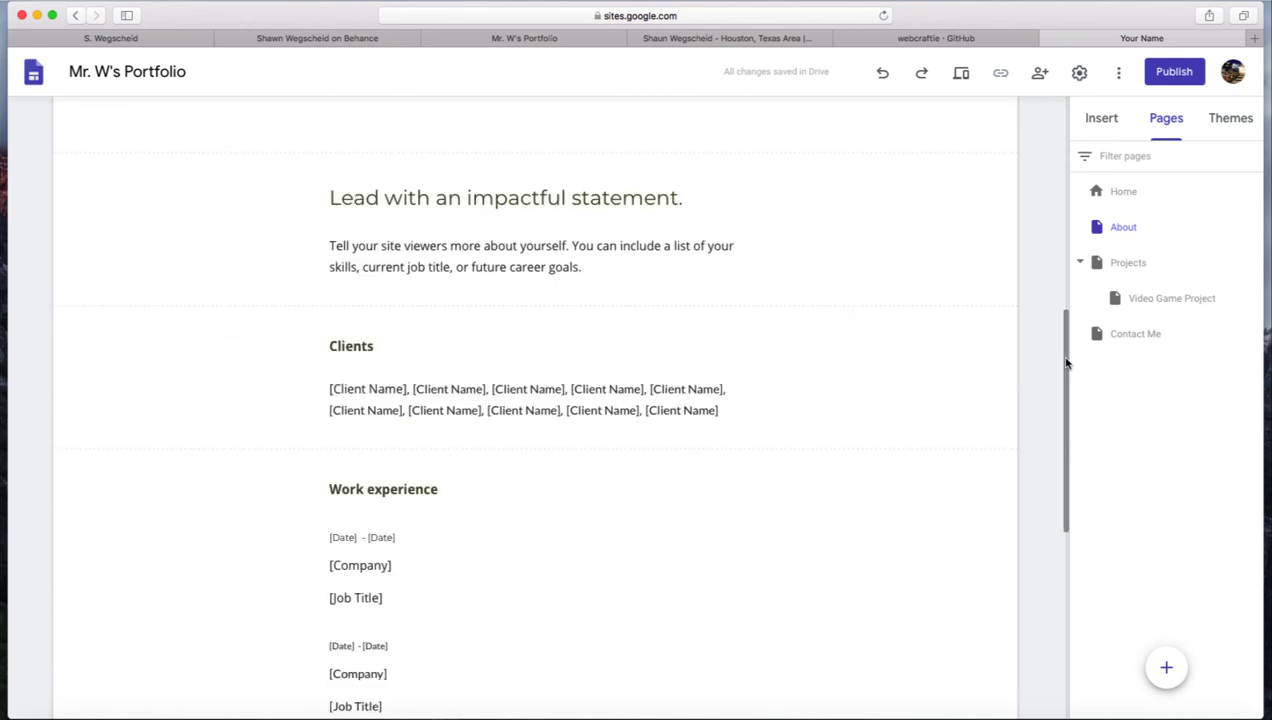
mouse_move(707, 610)
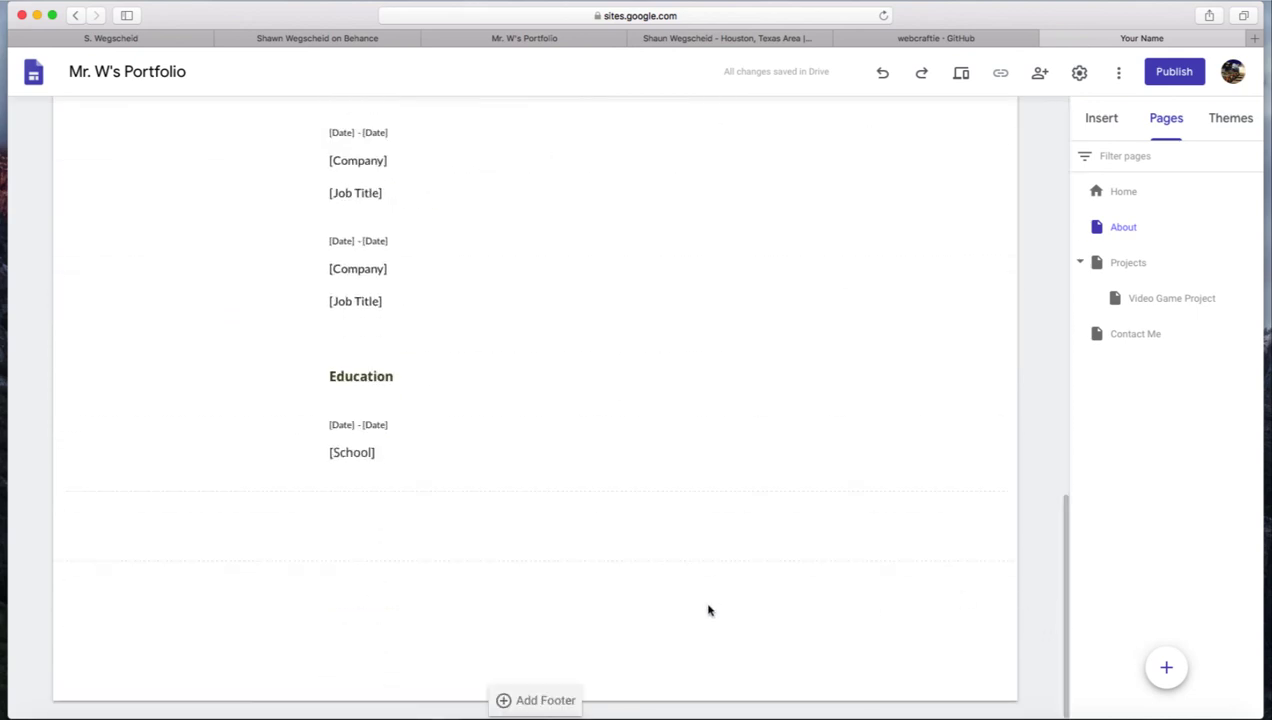
click(504, 700)
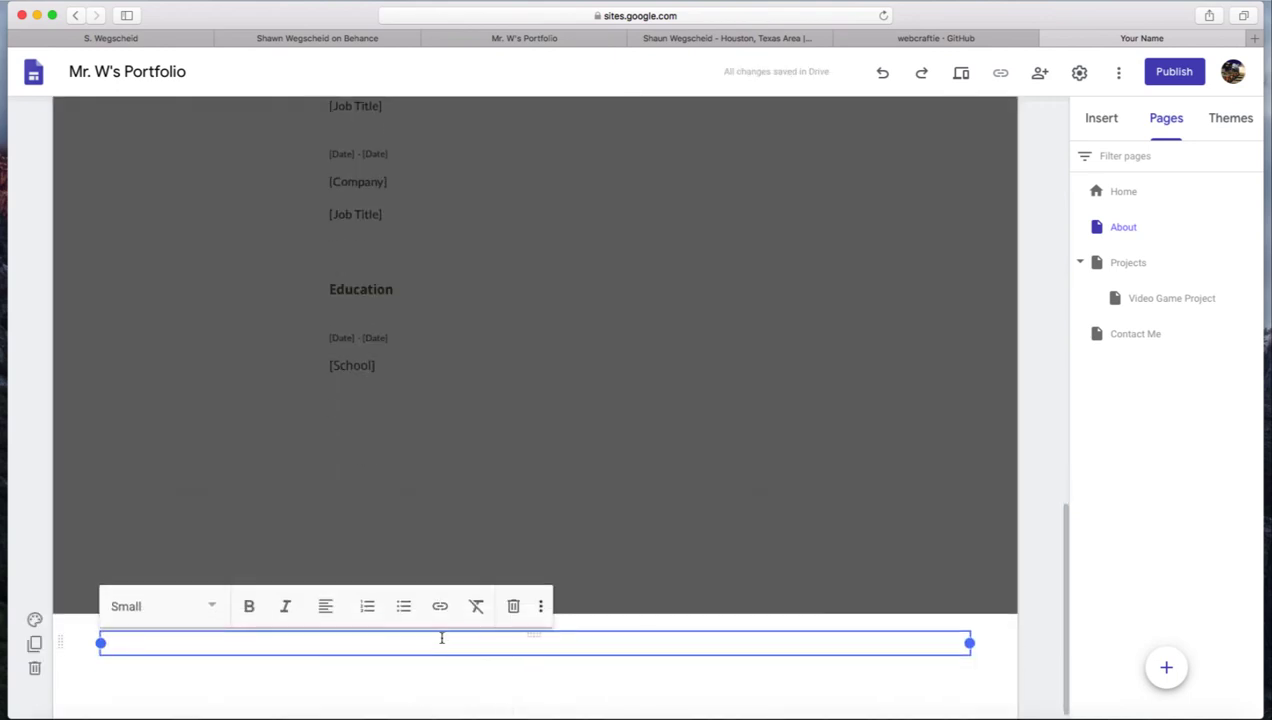
text(Copyright 2020 Mr)
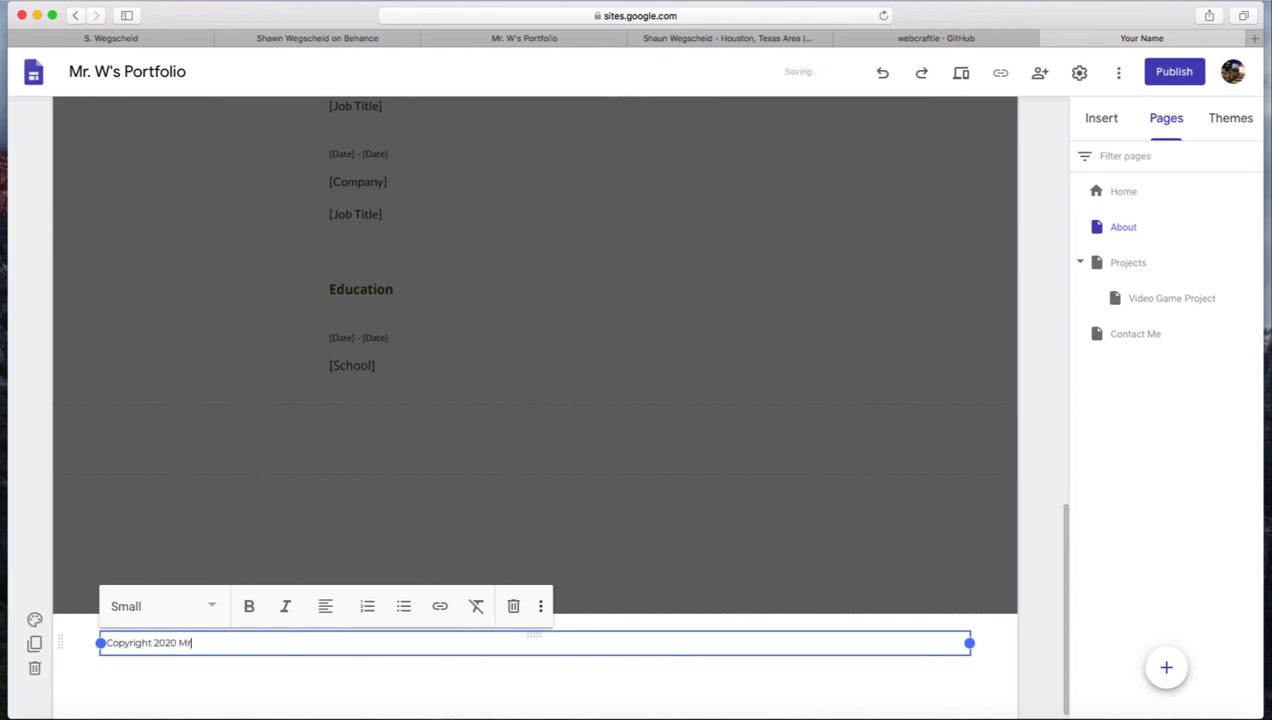
text( Wegs)
key(Return)
text(All Ri)
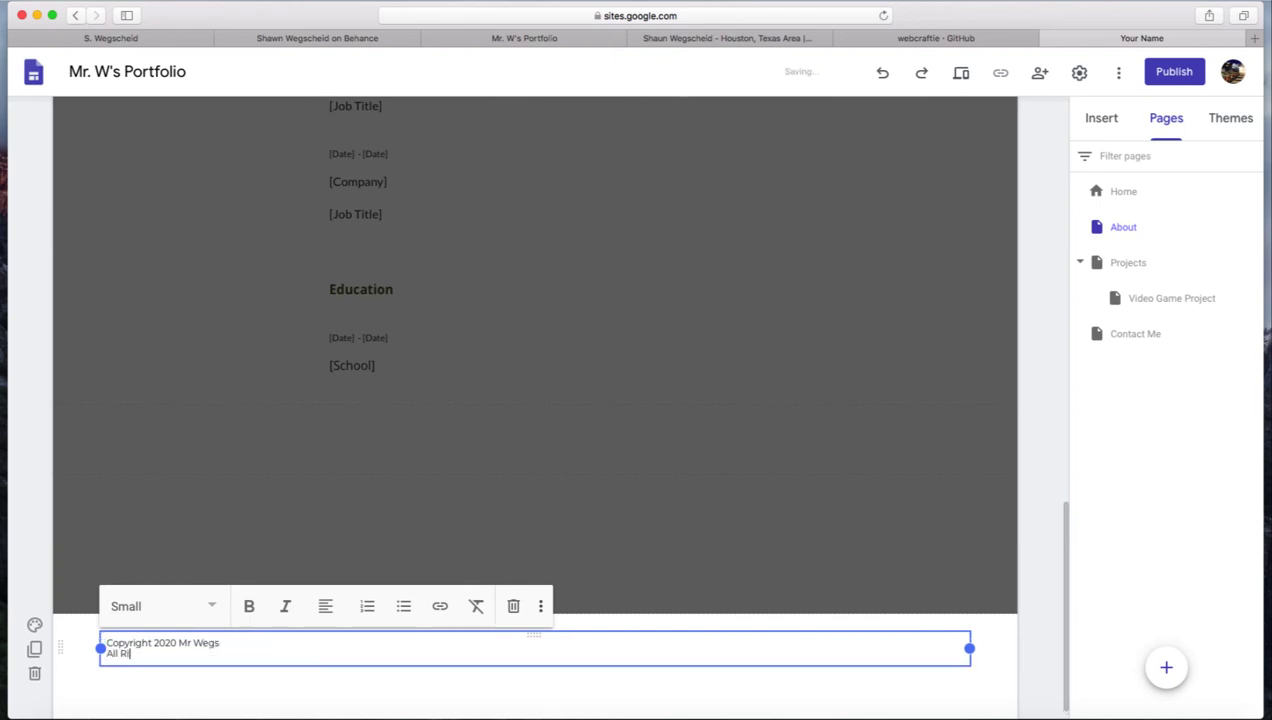
text(ghts Reserved)
Step: Centre-align both lines of the footer text
key(super+a)
click(325, 606)
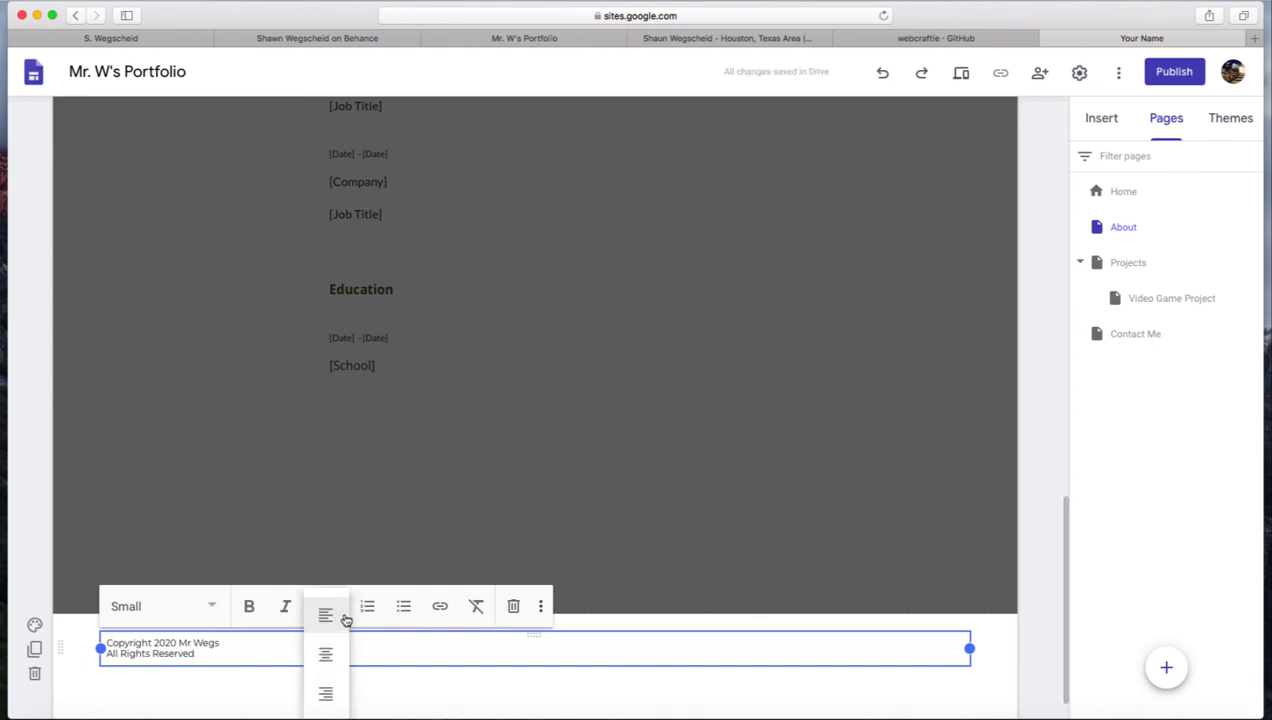
click(329, 652)
click(672, 651)
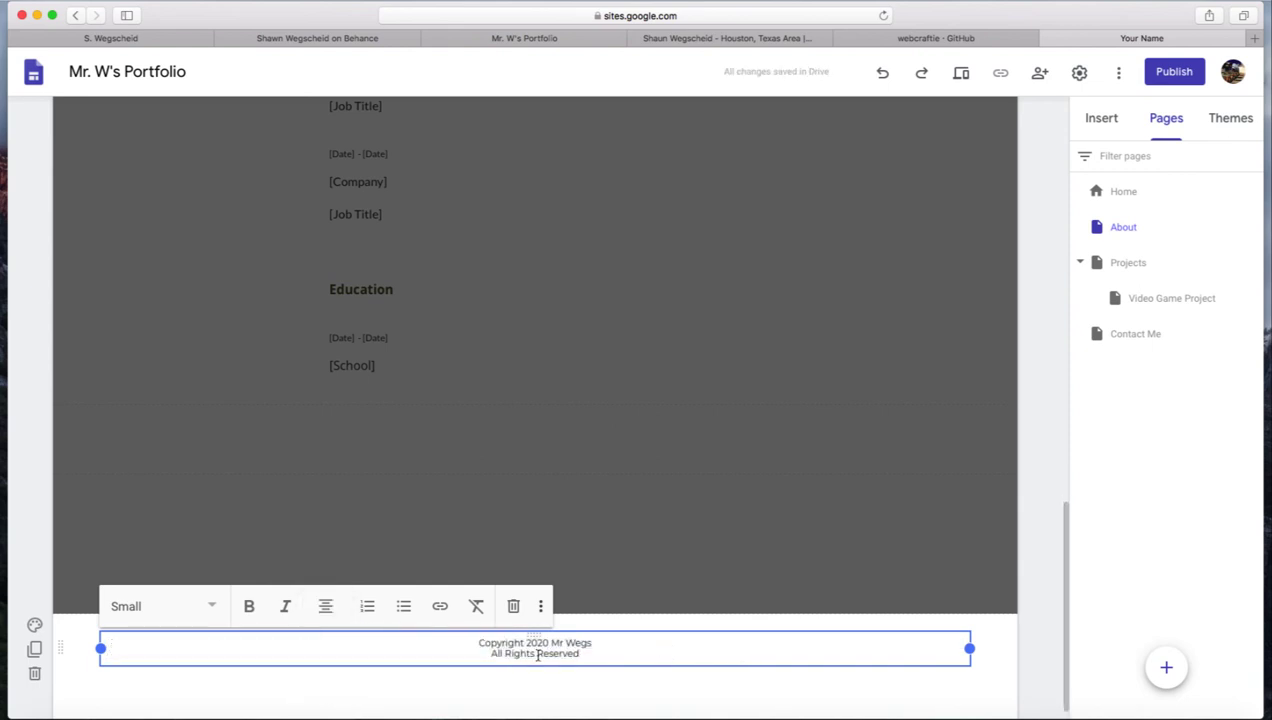
Step: Try the code font on the footer's "All Rights Reserved" line and remove it again
drag(590, 655, 489, 650)
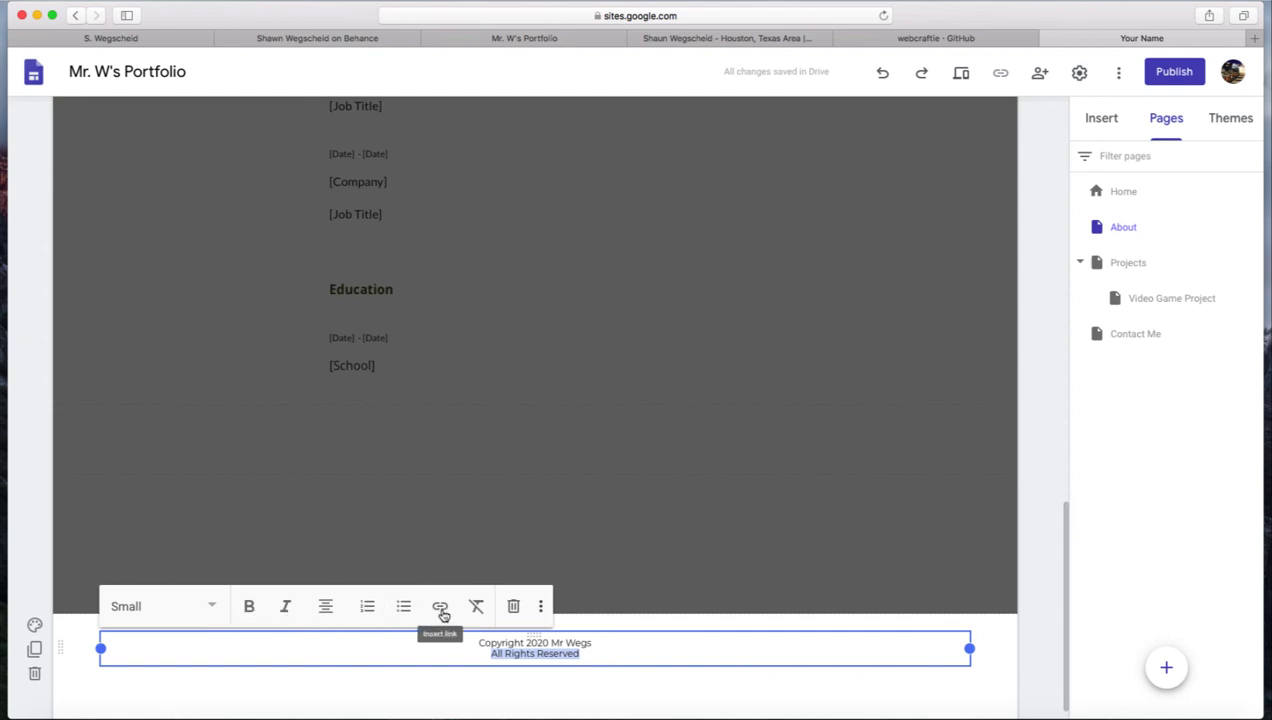
click(540, 606)
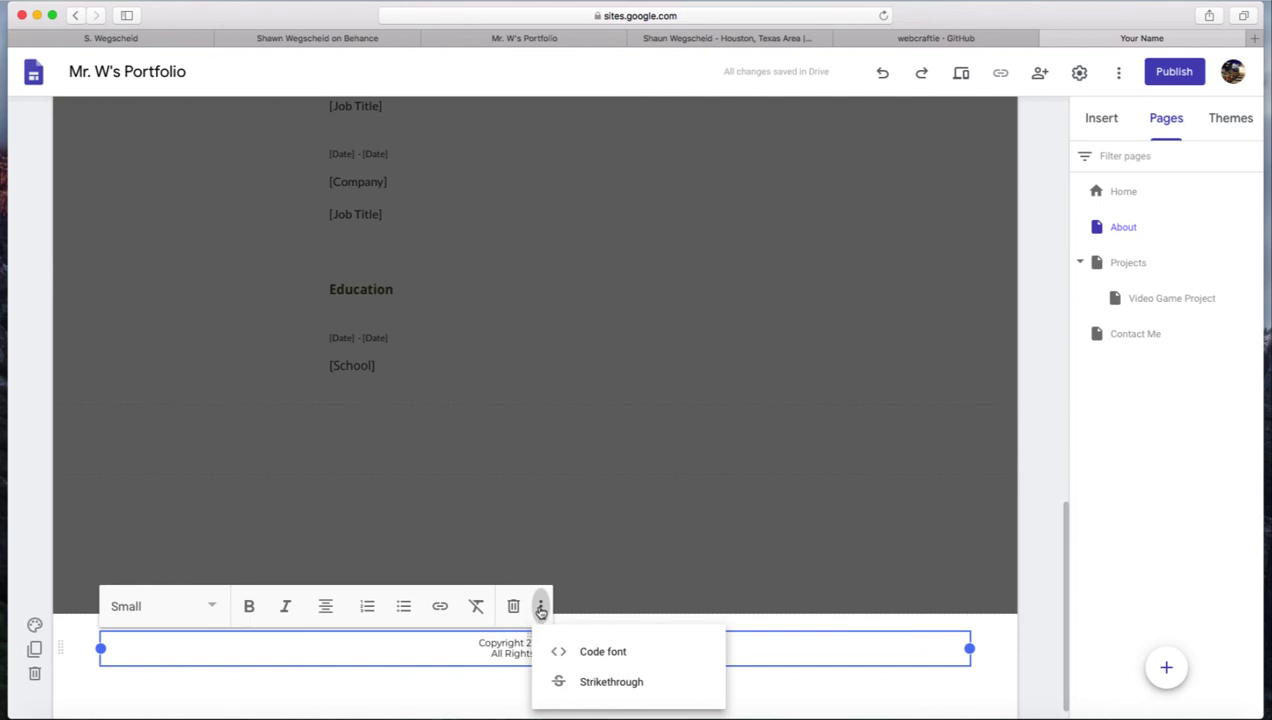
click(605, 657)
click(598, 658)
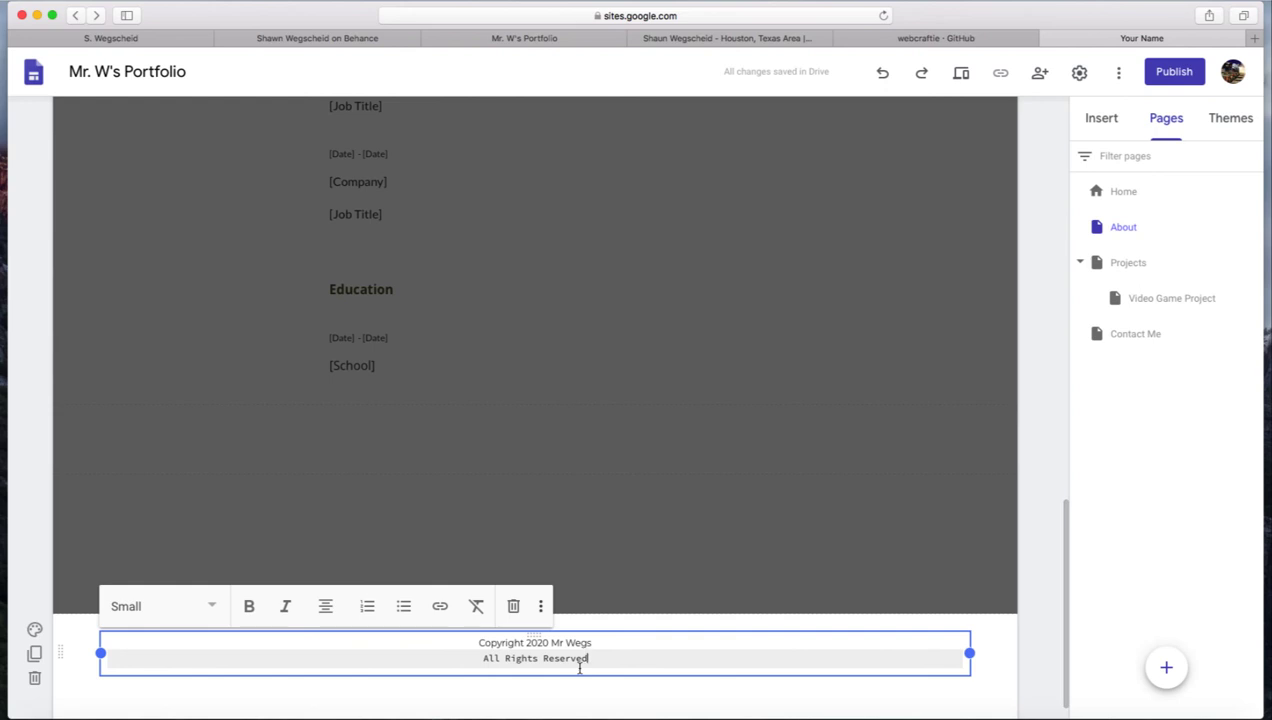
drag(588, 662, 476, 656)
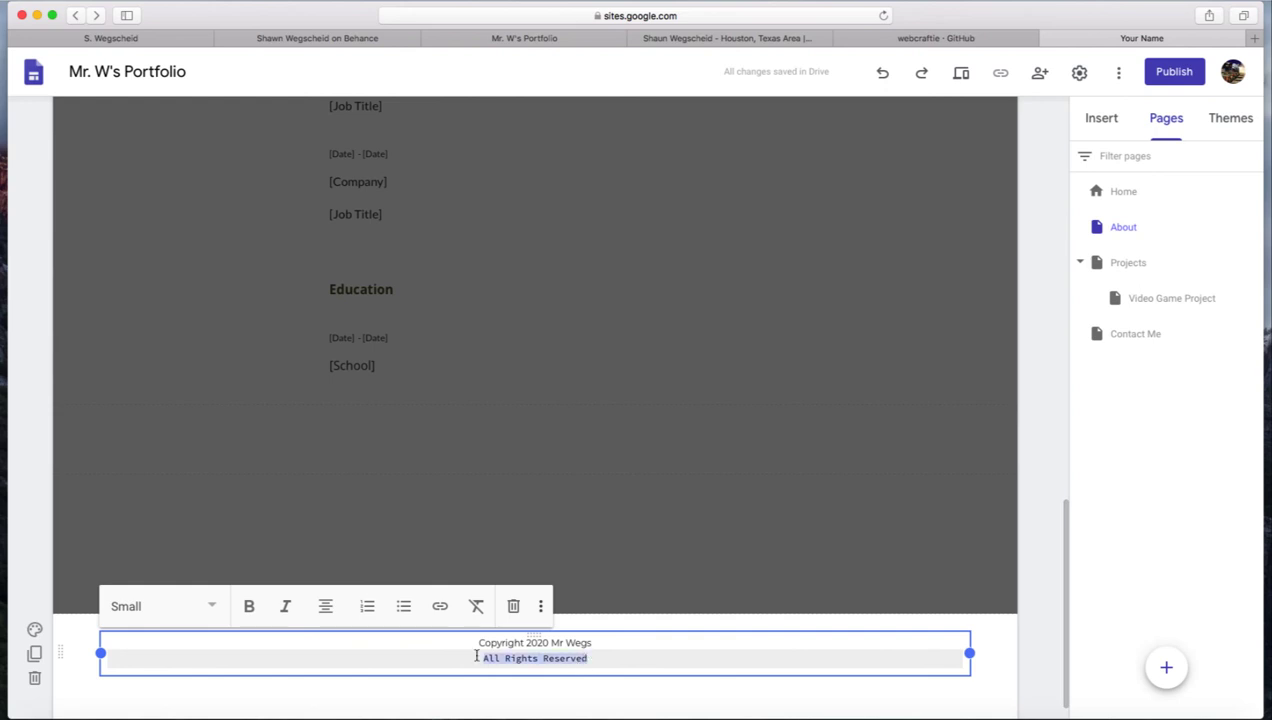
click(540, 606)
click(563, 652)
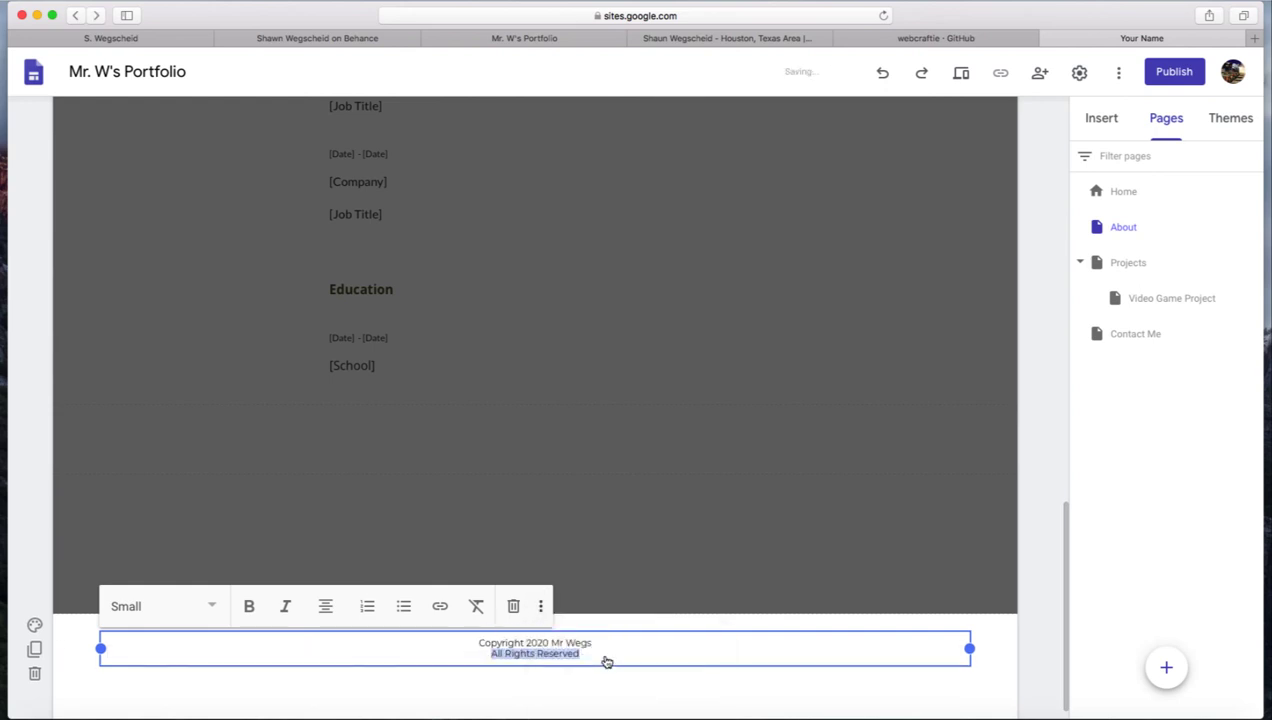
click(636, 678)
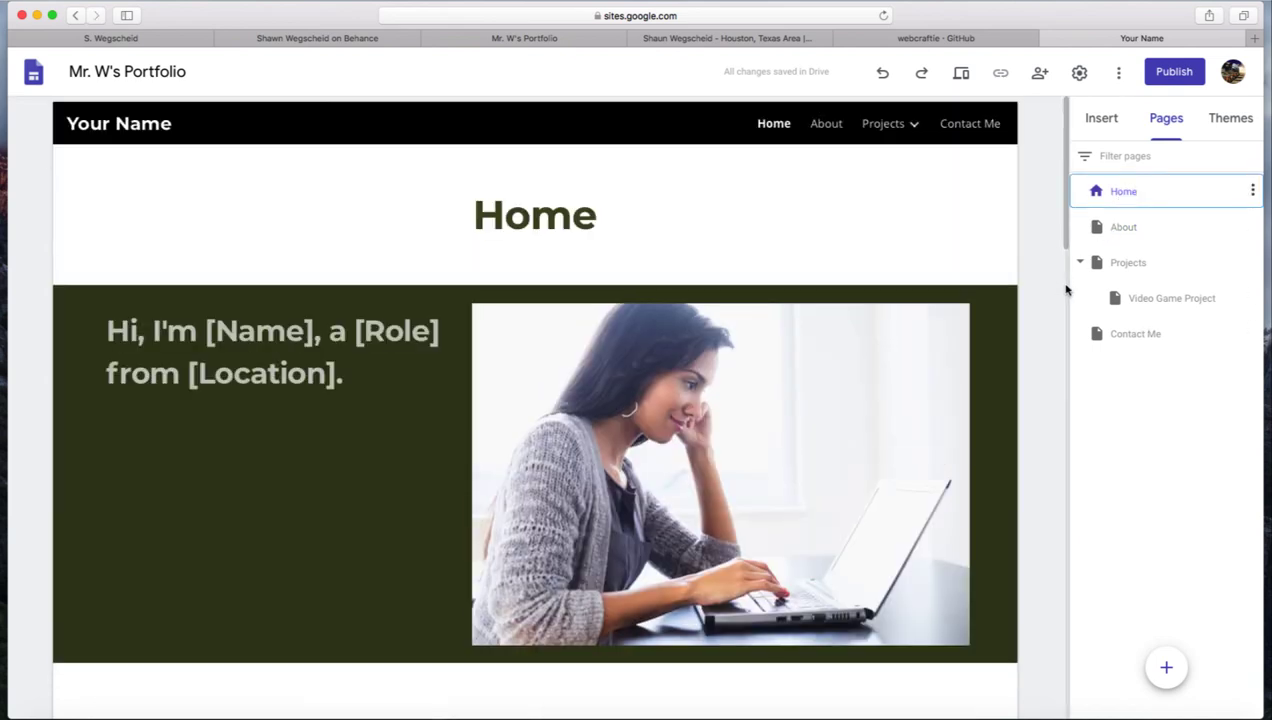
Step: Check the footer at the end of the Home page
click(1066, 286)
drag(1067, 287, 1066, 638)
mouse_move(632, 657)
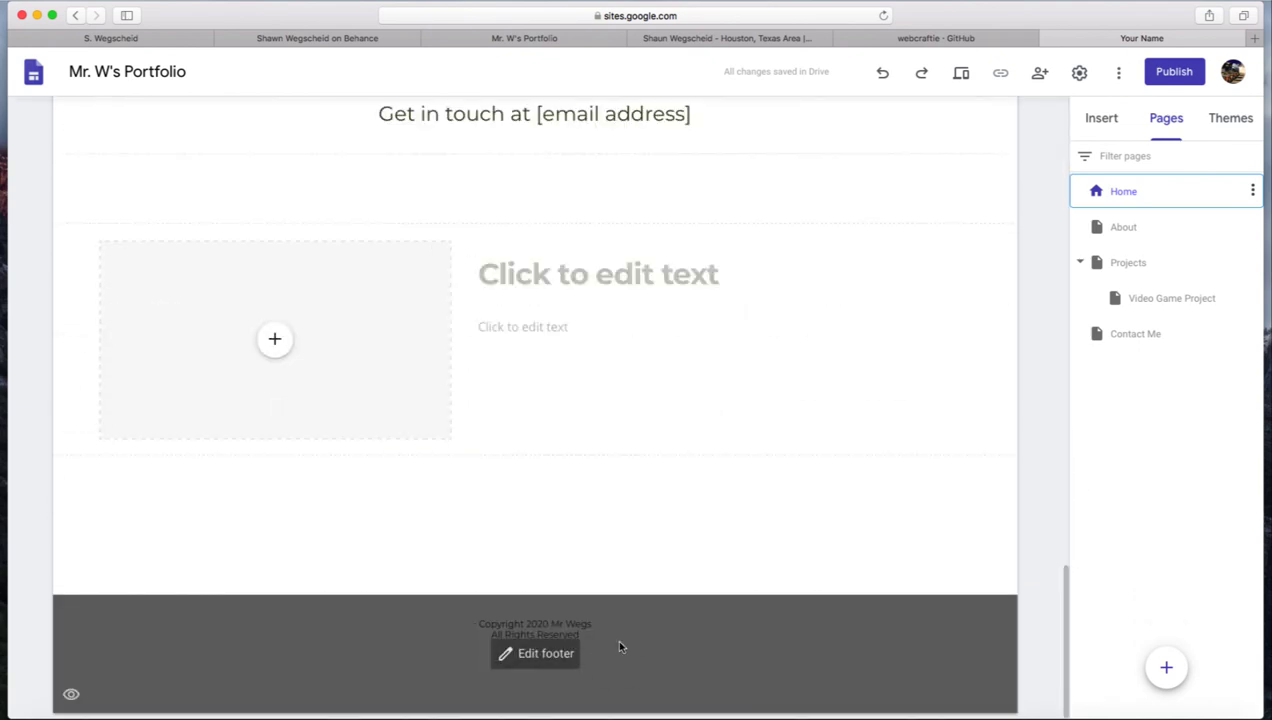
drag(1060, 588, 1051, 123)
scroll(1008, 236, up, 2)
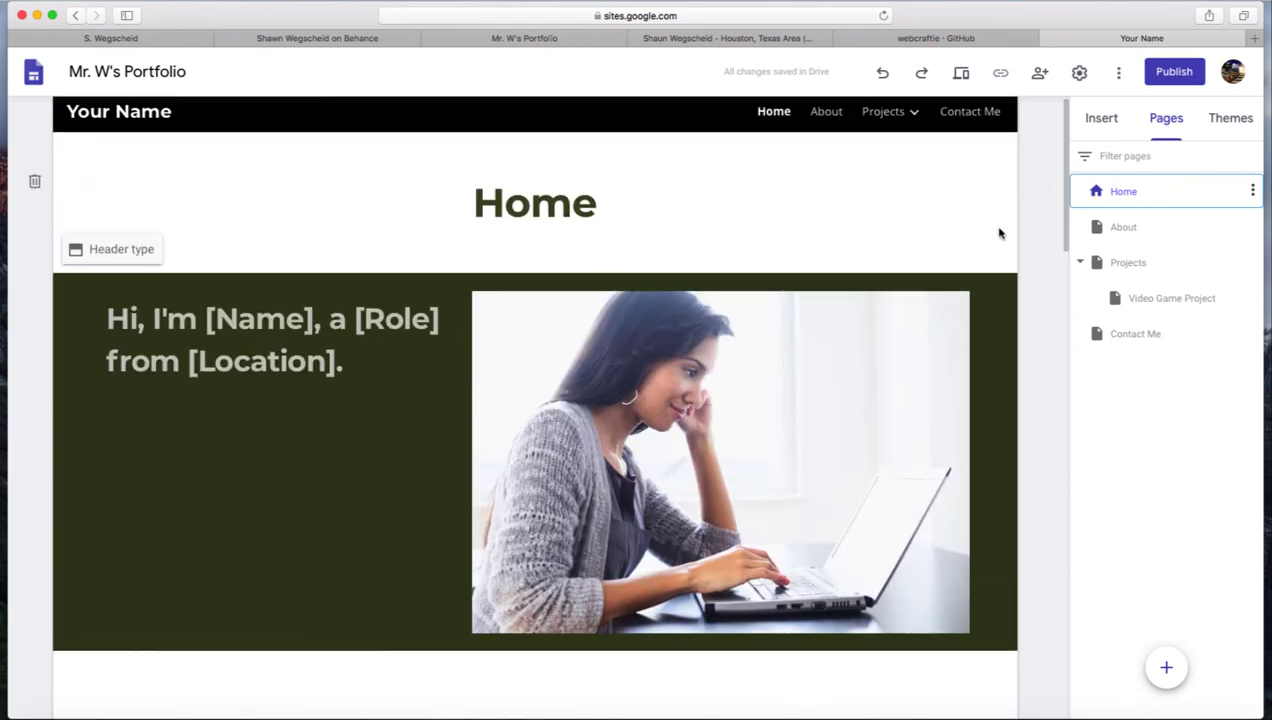
Step: Duplicate the Home page and rename the copy "More Info"
click(1252, 190)
click(1190, 208)
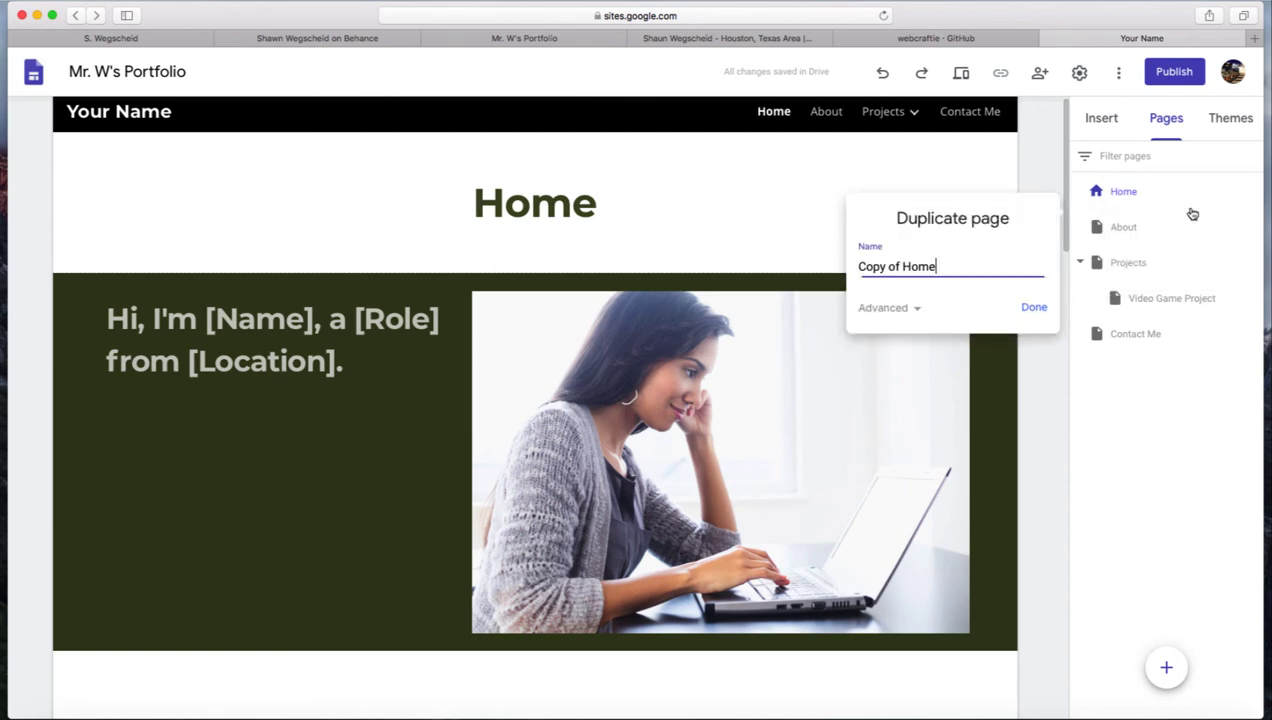
click(1027, 304)
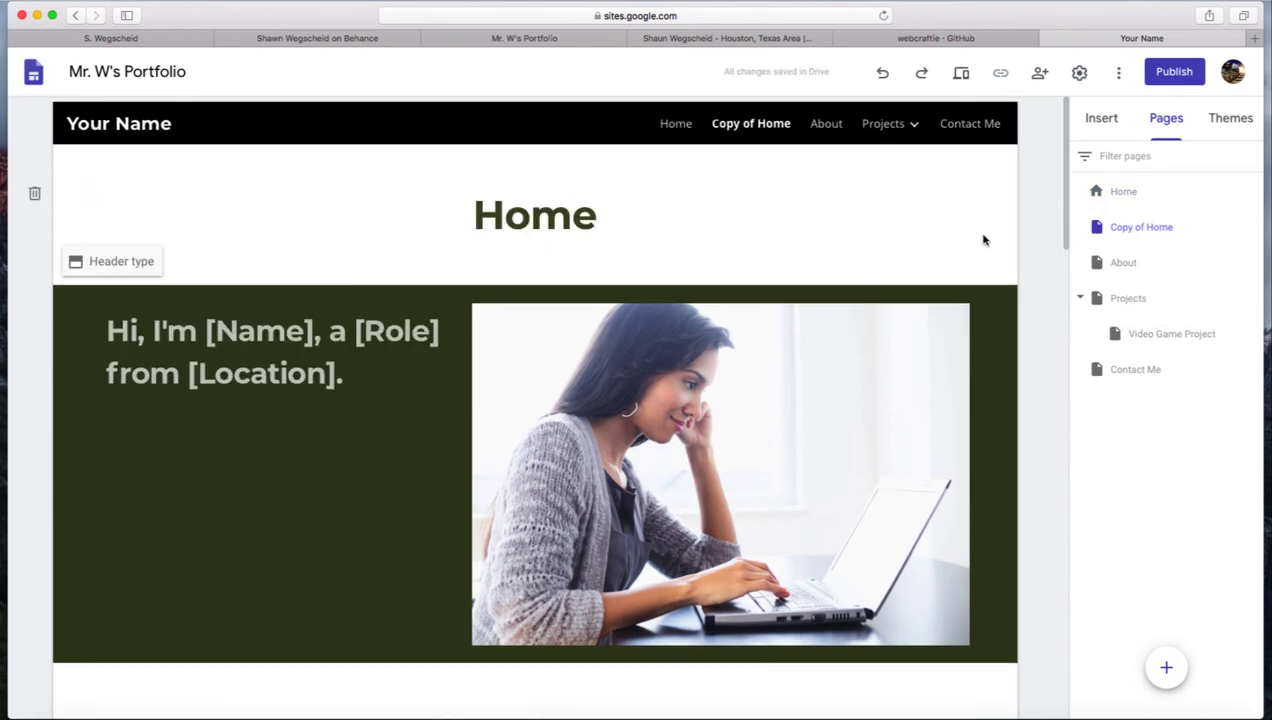
double_click(580, 209)
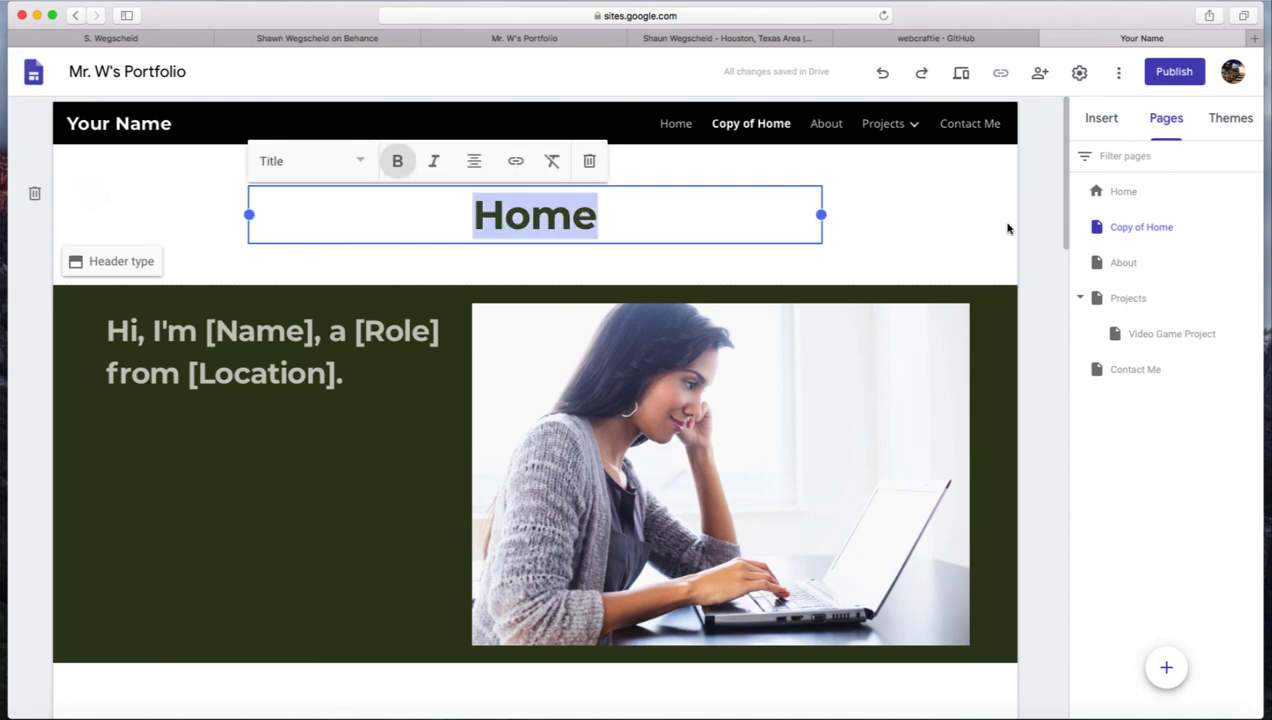
double_click(1135, 227)
text(More Info)
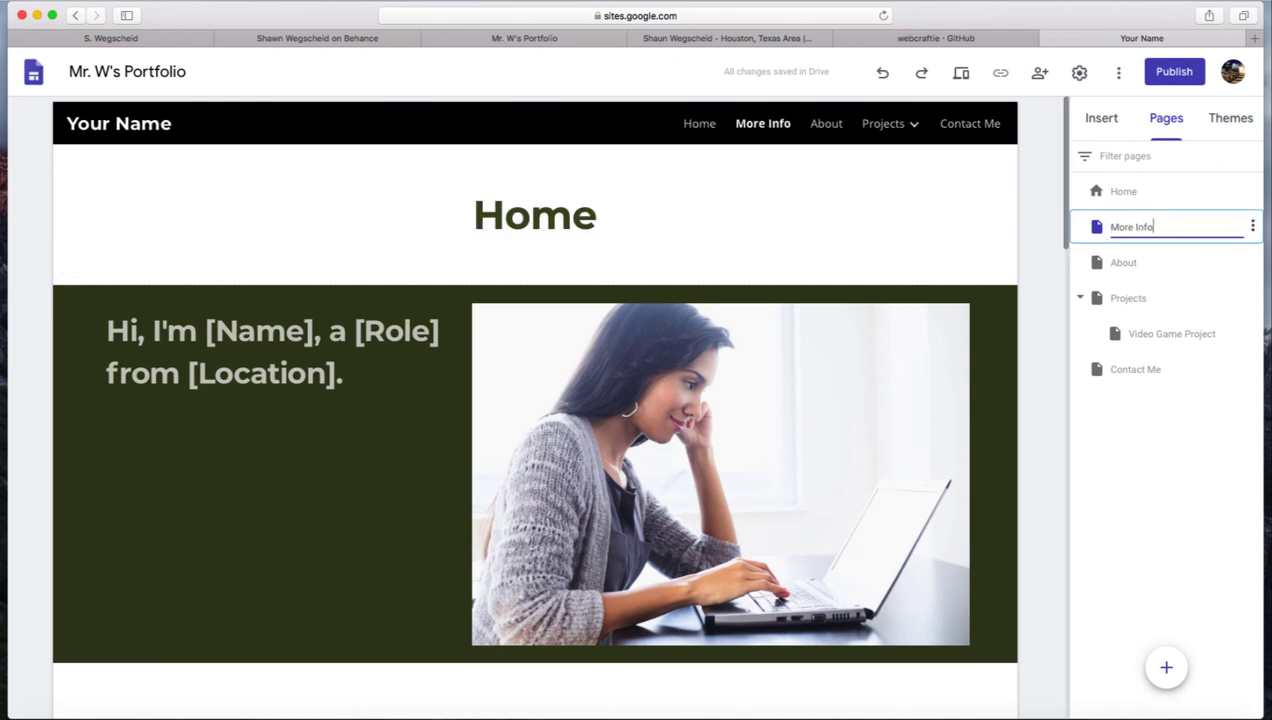
key(Return)
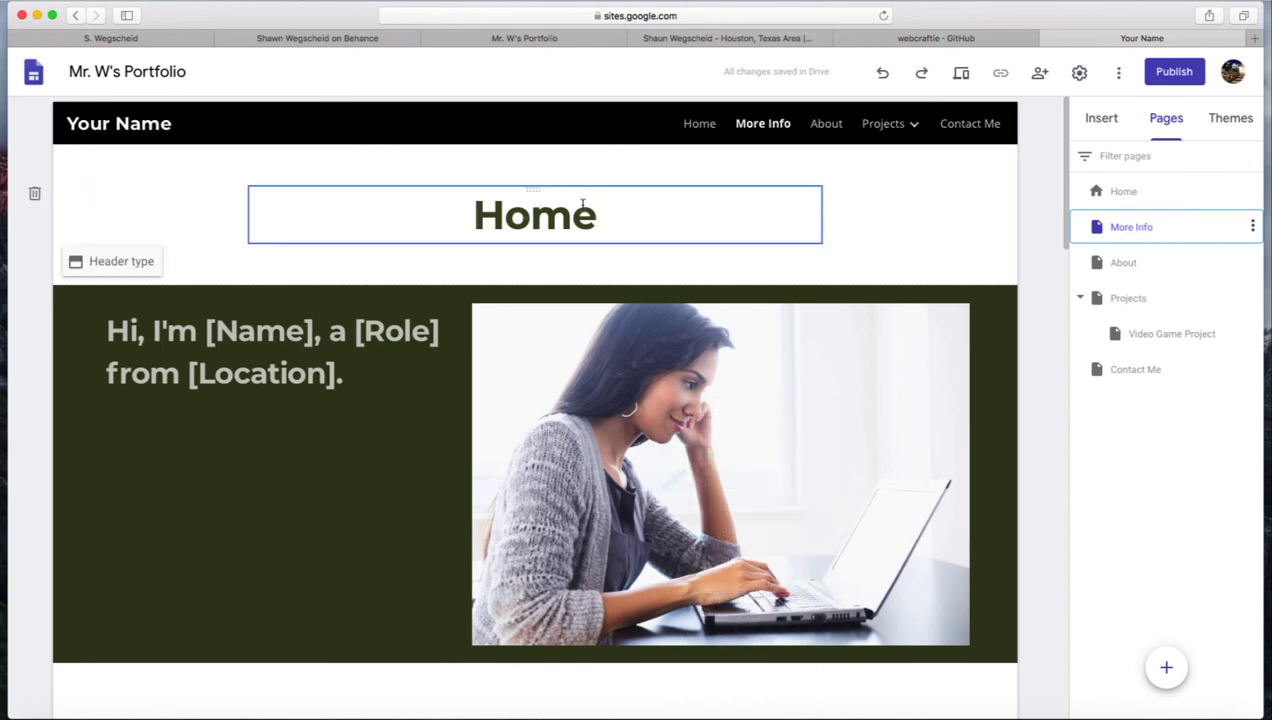
Step: Look over the title and content sections copied onto the More Info page
double_click(577, 205)
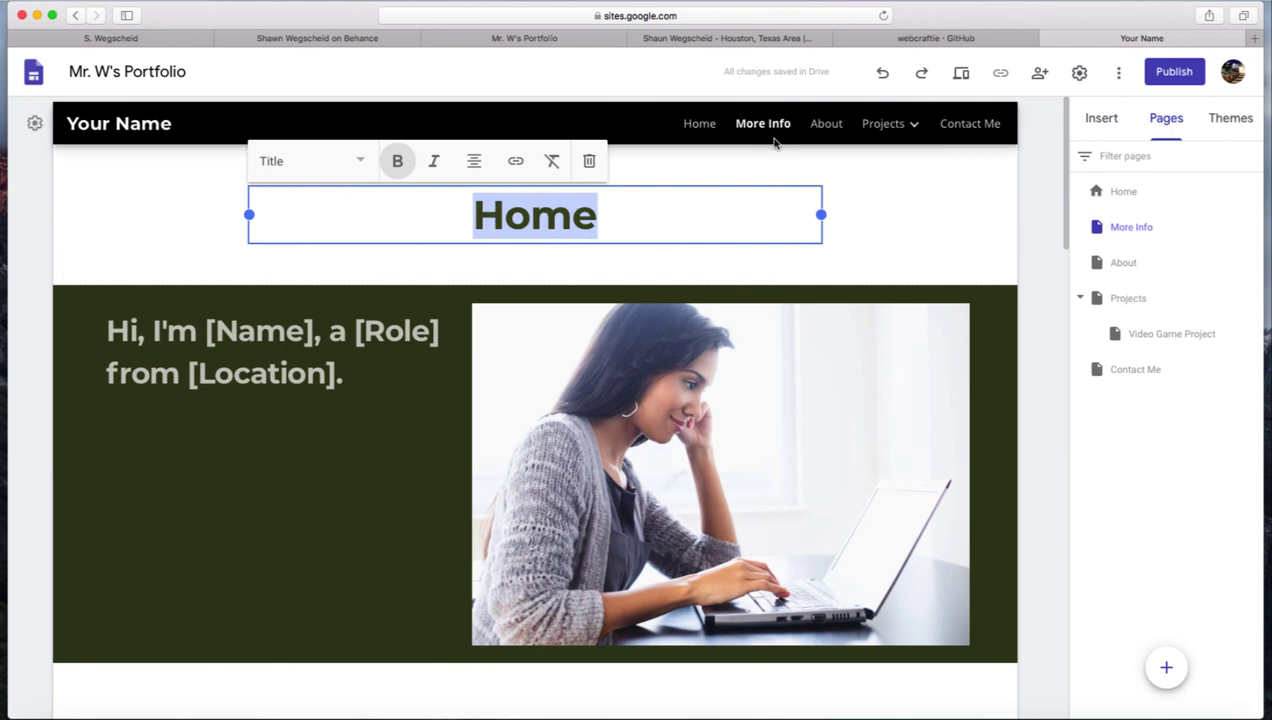
click(1026, 279)
drag(1071, 287, 795, 451)
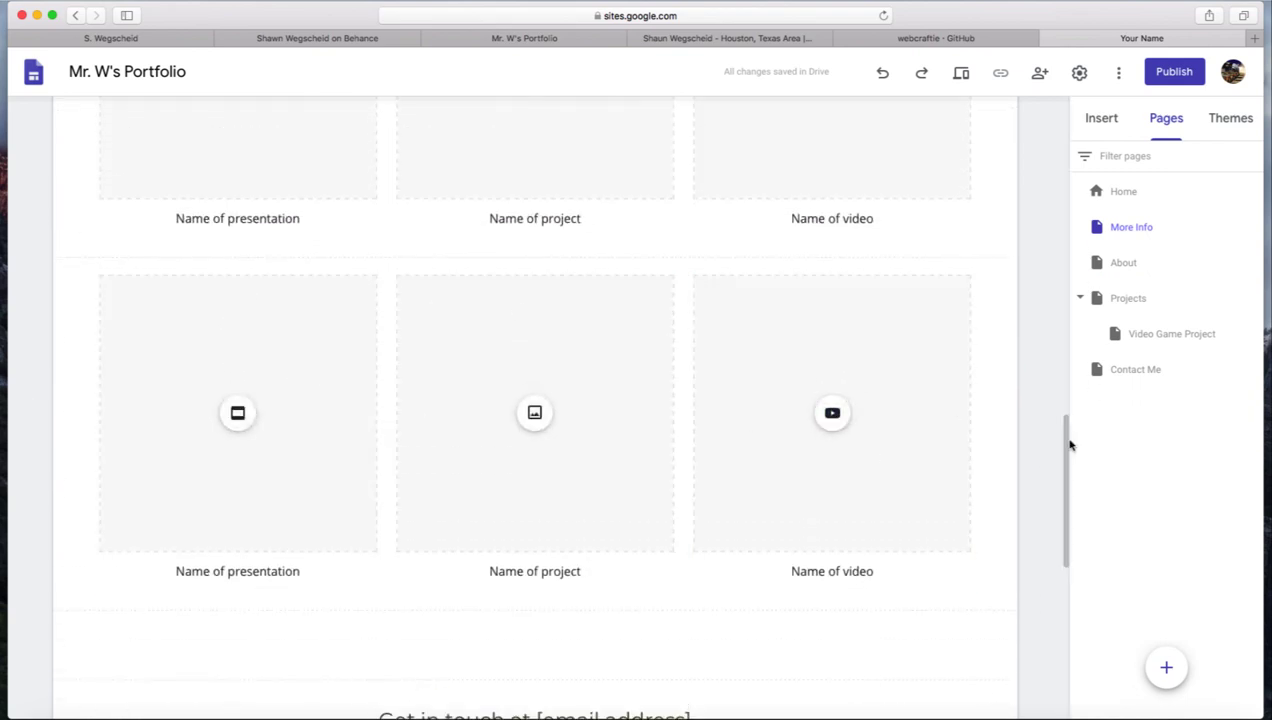
Step: Browse the My Drive folders and files available for inserting into the More Info page
drag(1071, 443, 1084, 133)
drag(1064, 424, 1036, 213)
click(1104, 120)
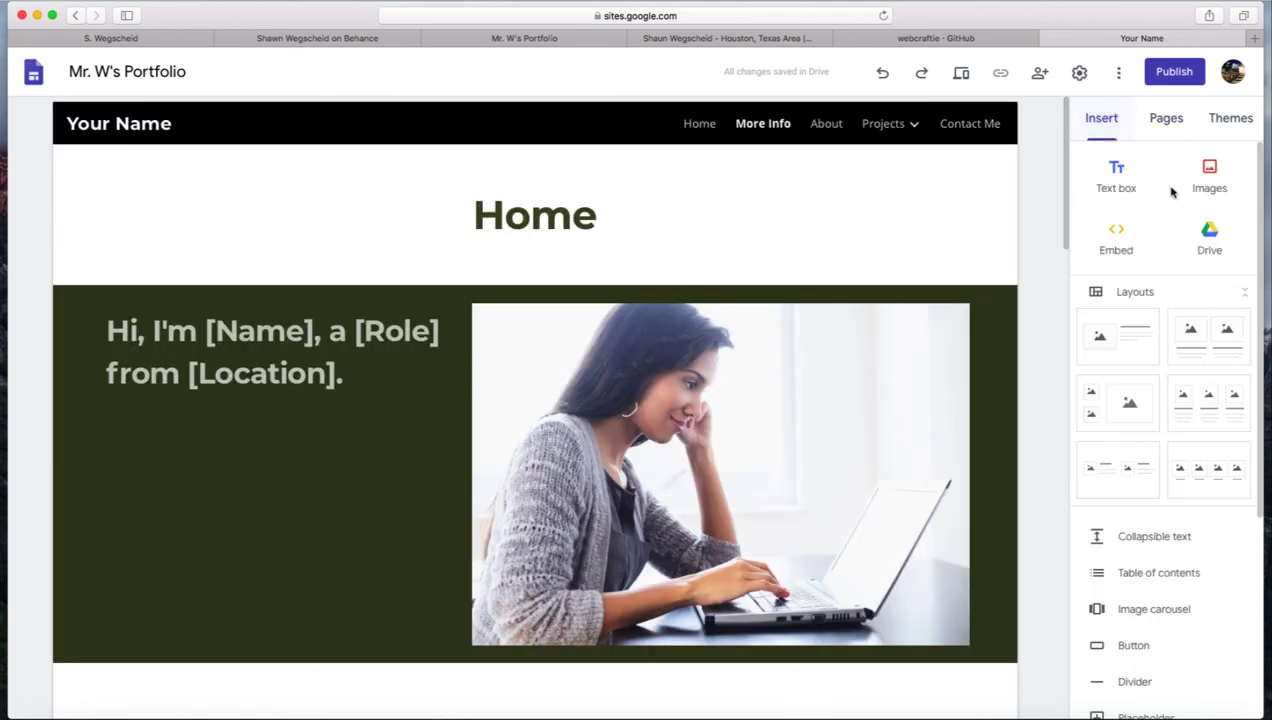
click(1213, 240)
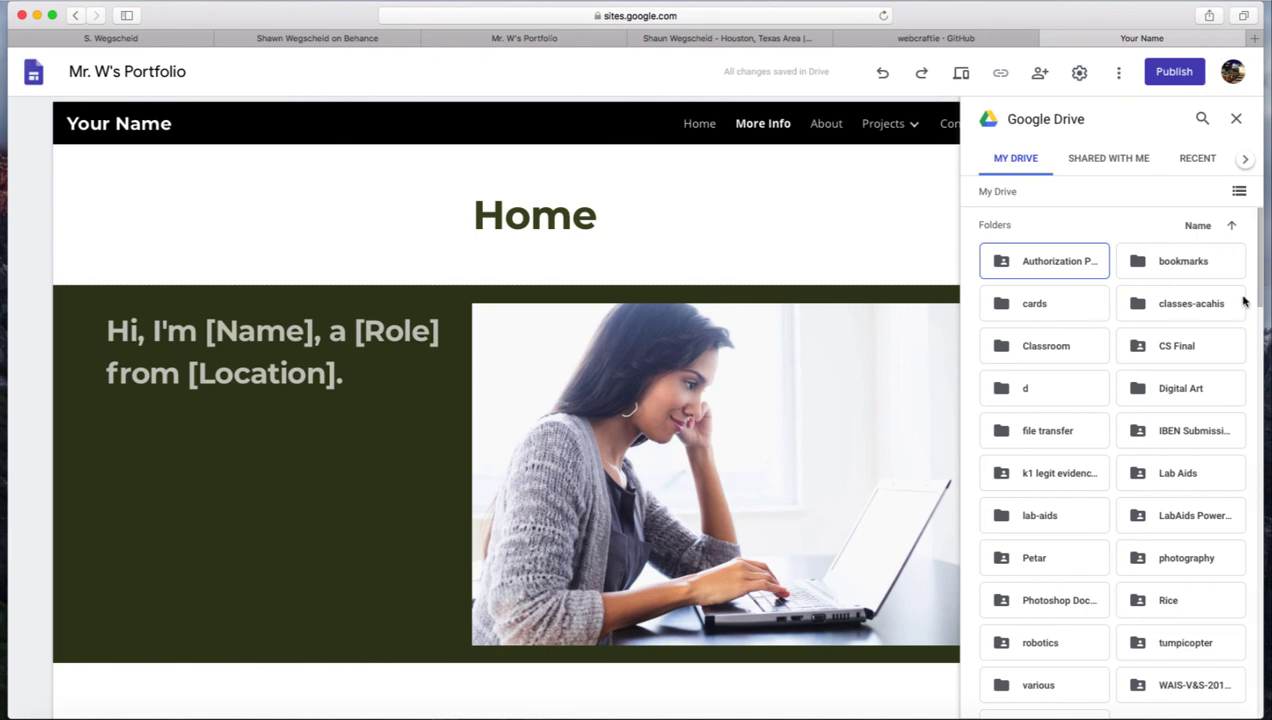
drag(1252, 282, 1258, 374)
scroll(1252, 379, up, 3)
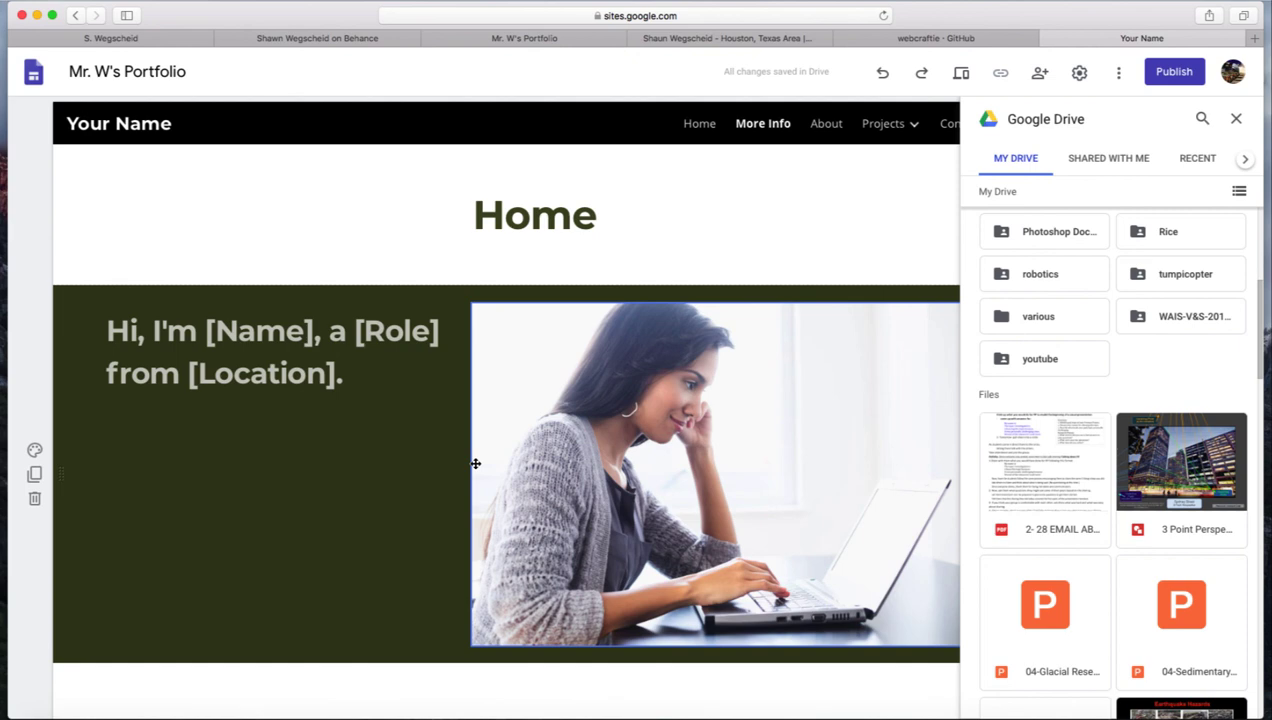
Step: Close the template site and open the Art & Design page of the existing Portfolio site for editing
click(1049, 38)
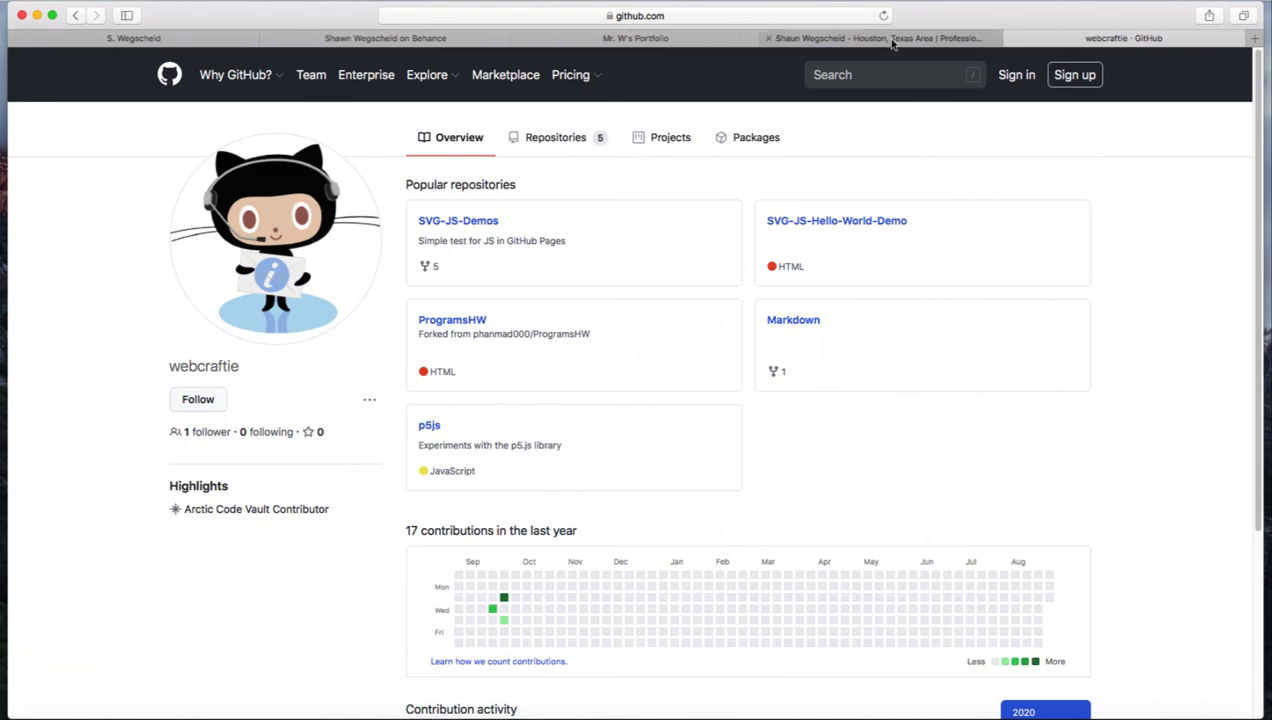
click(671, 36)
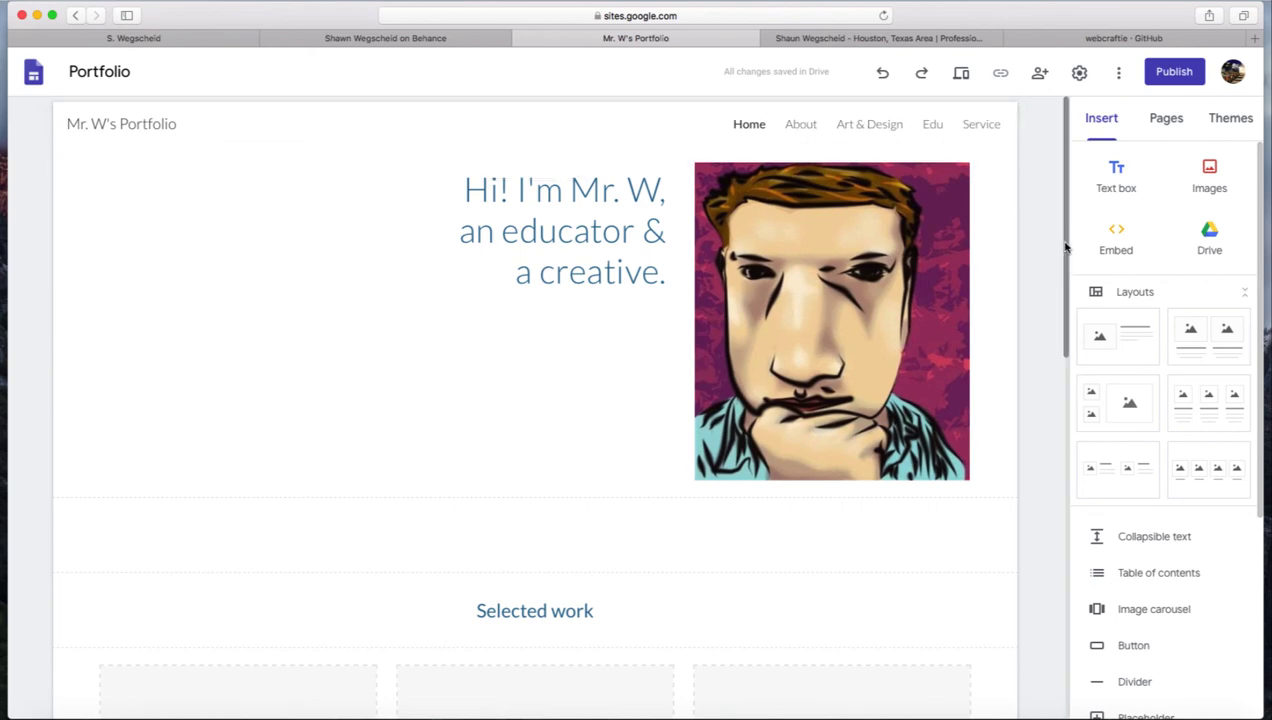
click(1163, 120)
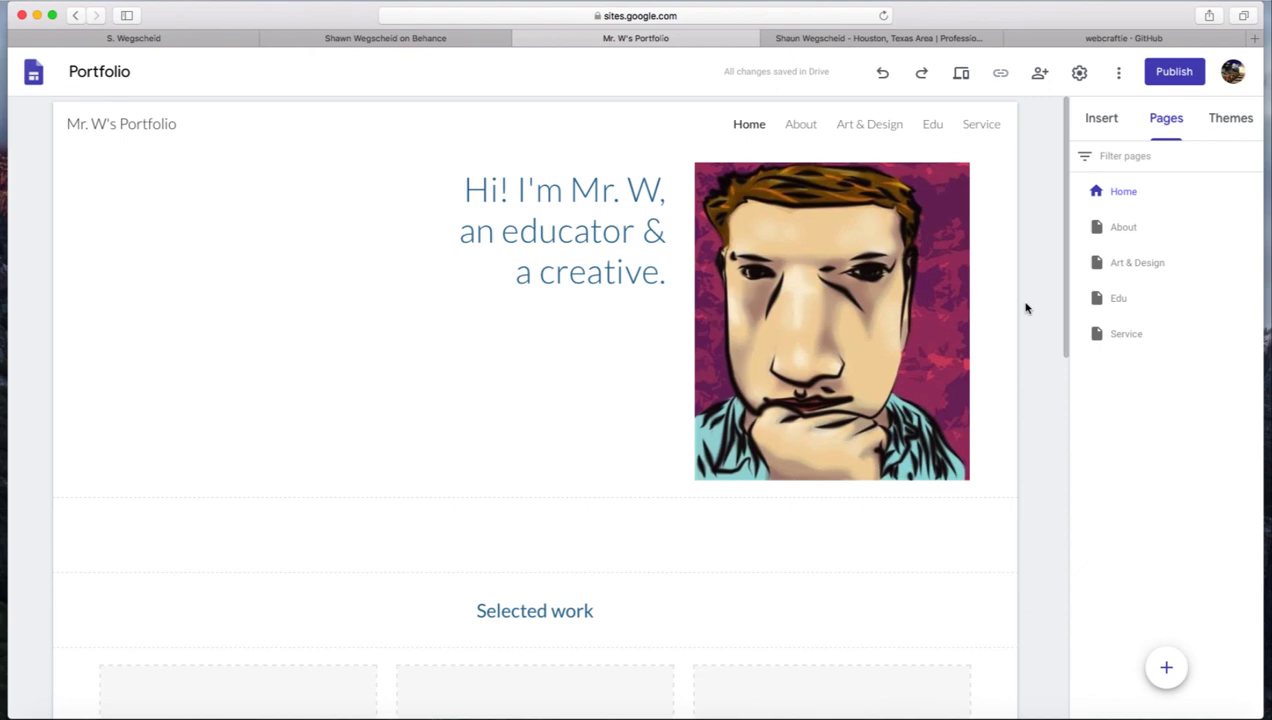
click(1156, 263)
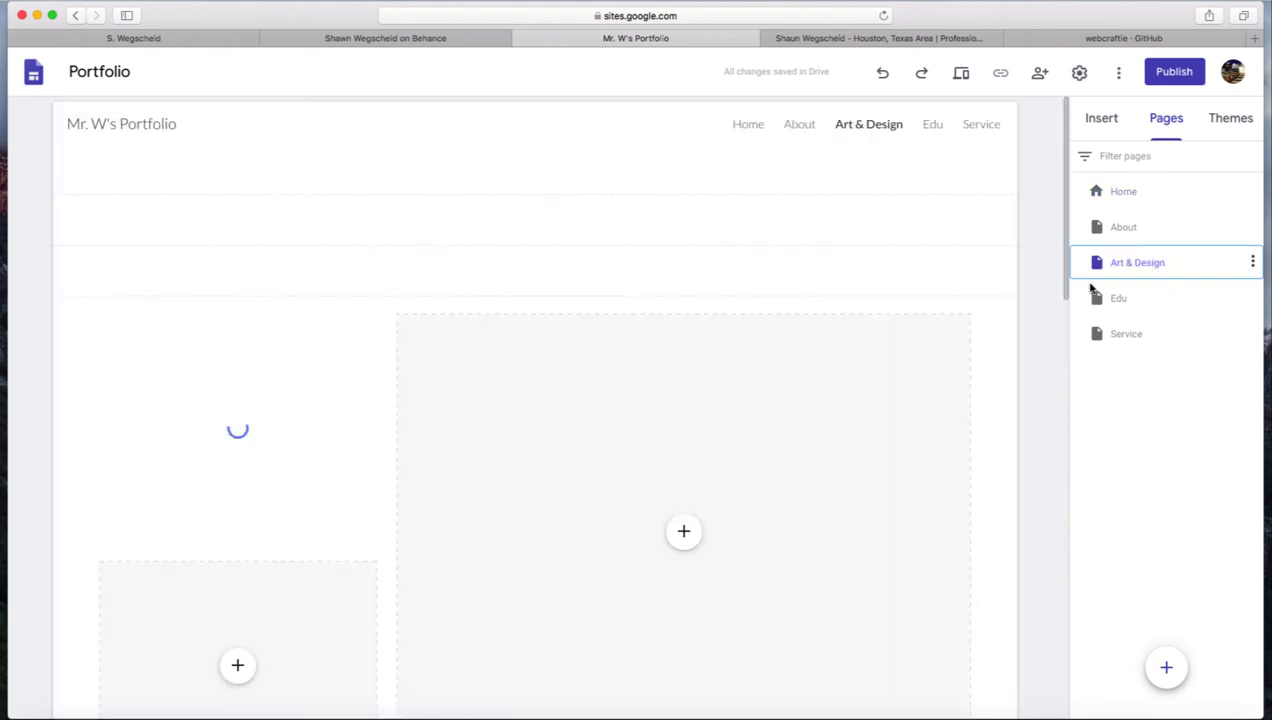